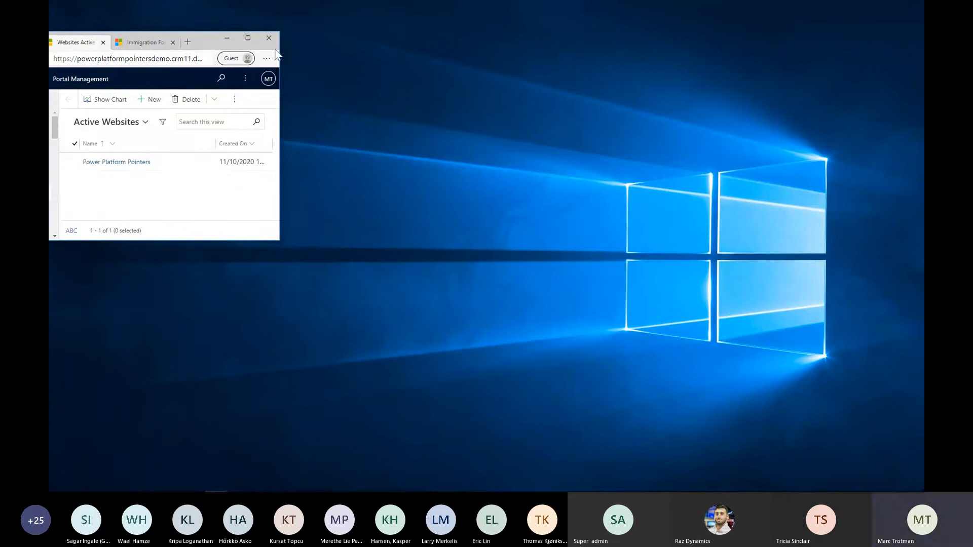
Maximise the browser window and open the topics list of the Power Platform Pointers Bot in Power Virtual Agents
left_click(248, 38)
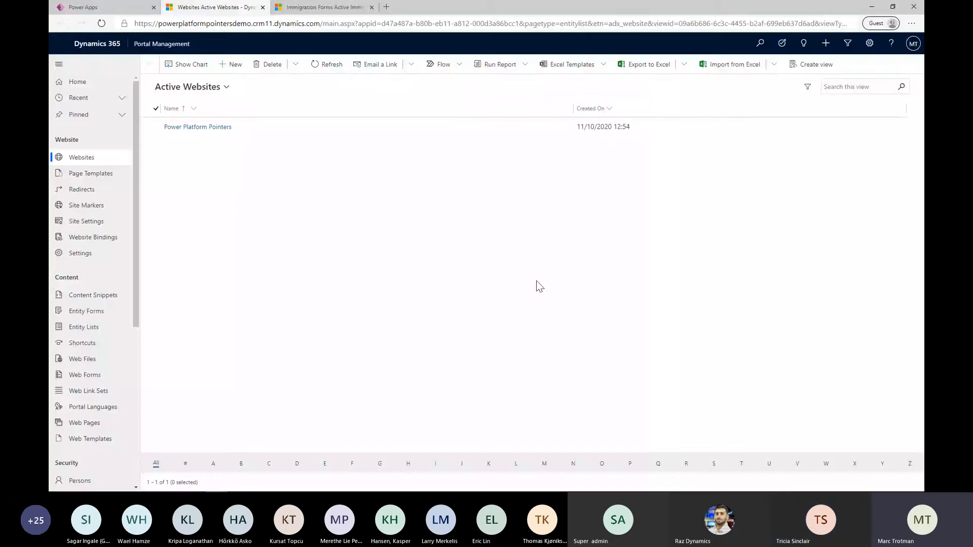
left_click(129, 10)
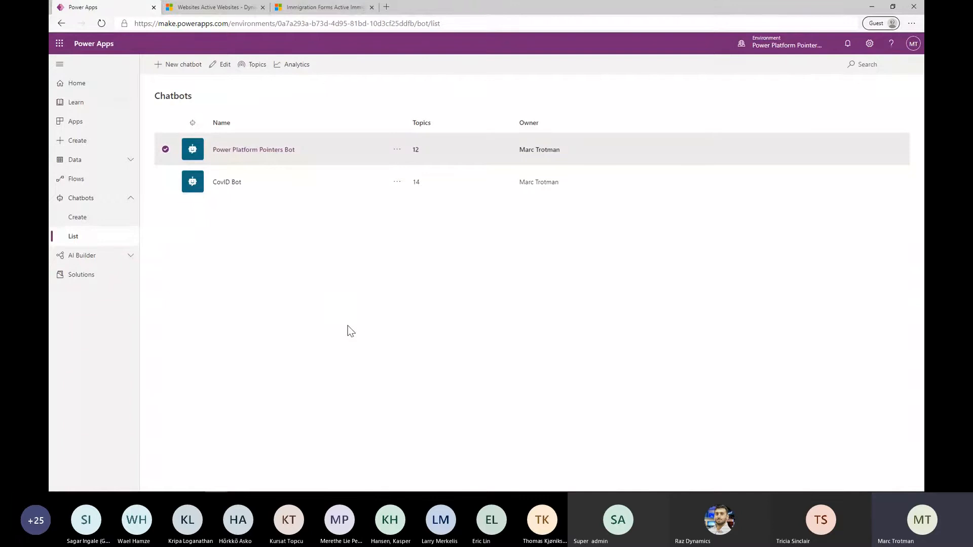
left_click(269, 152)
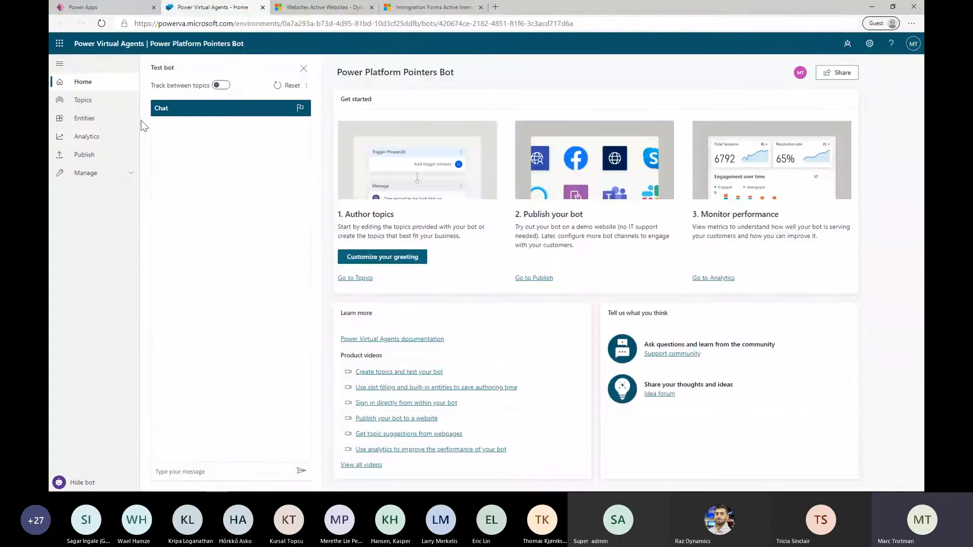
left_click(102, 106)
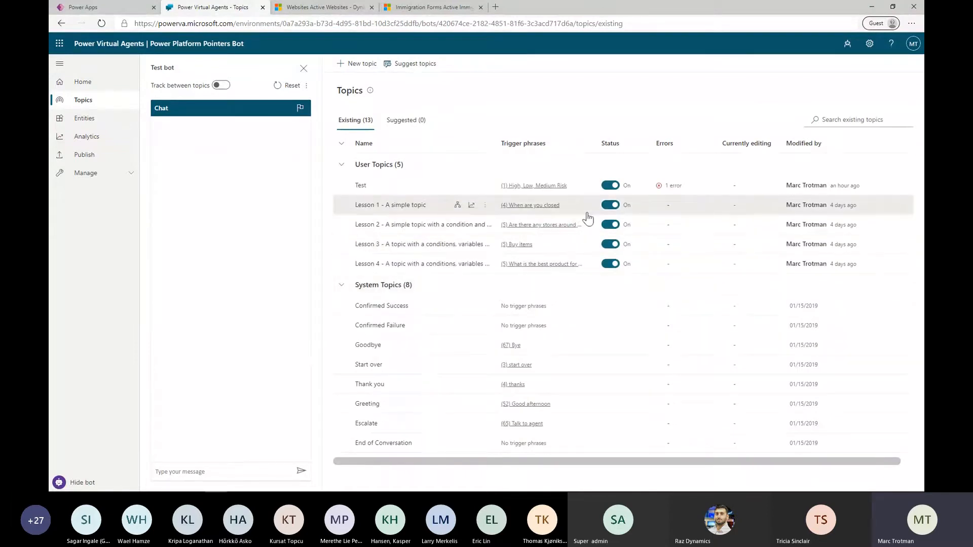
Turn off the user topics Lesson 1, Lesson 2, Lesson 3 and Lesson 4
left_click(612, 204)
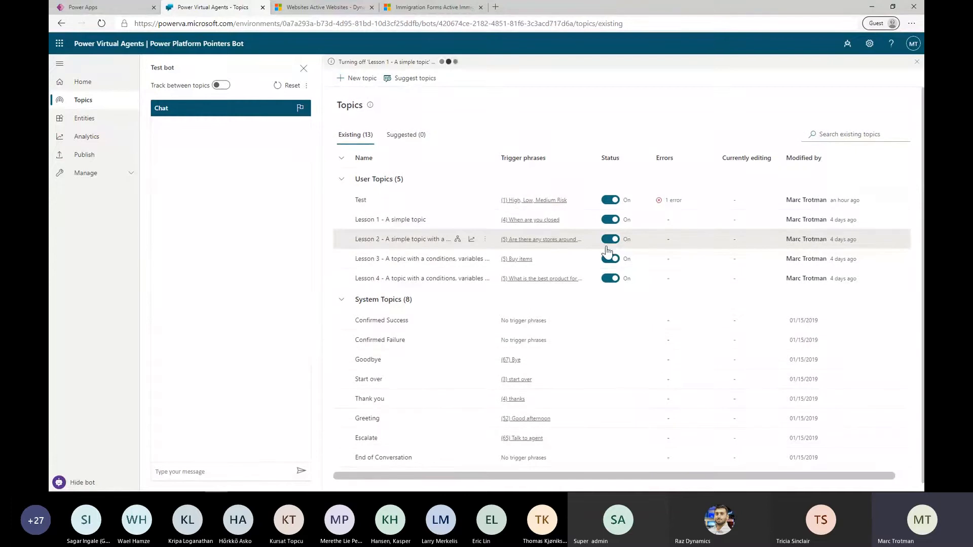
left_click(608, 242)
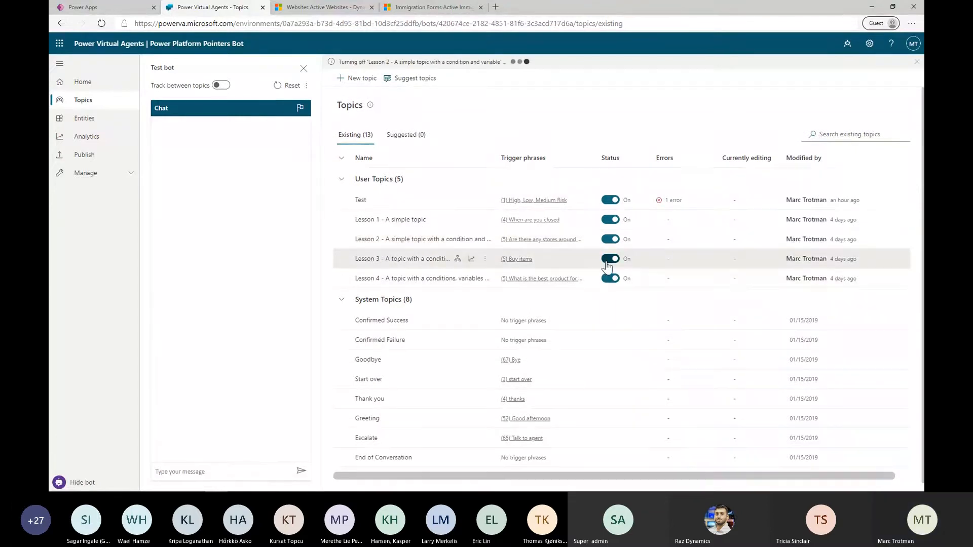
left_click(608, 259)
left_click(610, 279)
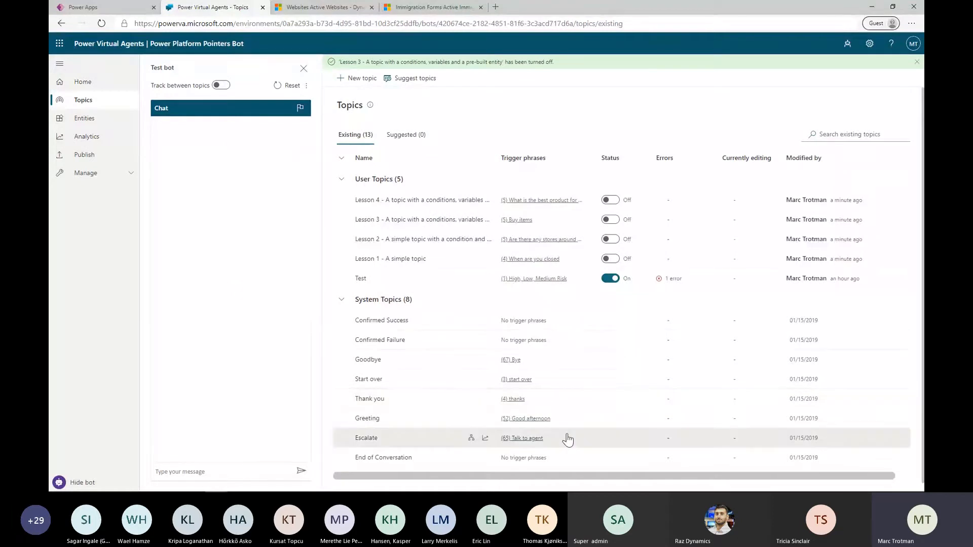
Check the Test topic's trigger phrases and open that topic in the authoring canvas
left_click(541, 283)
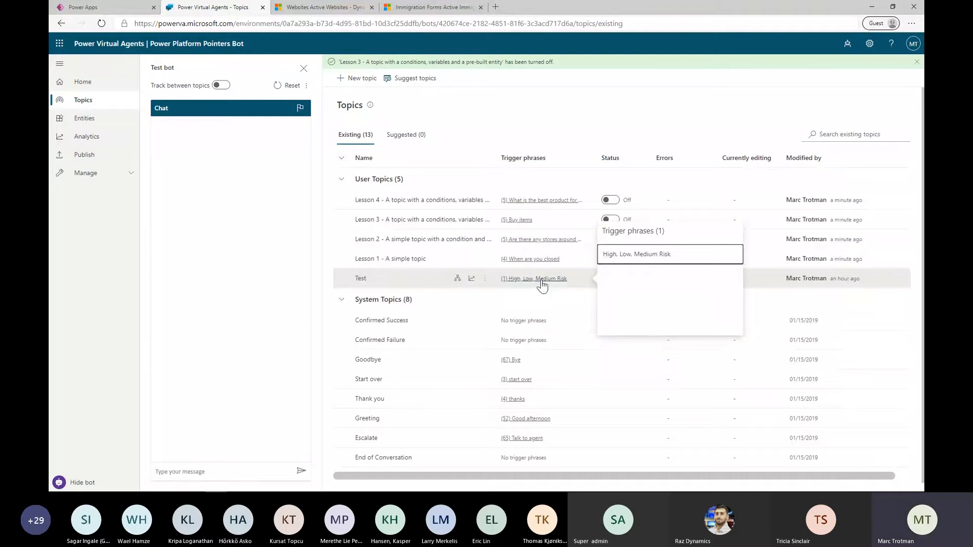
left_click(360, 278)
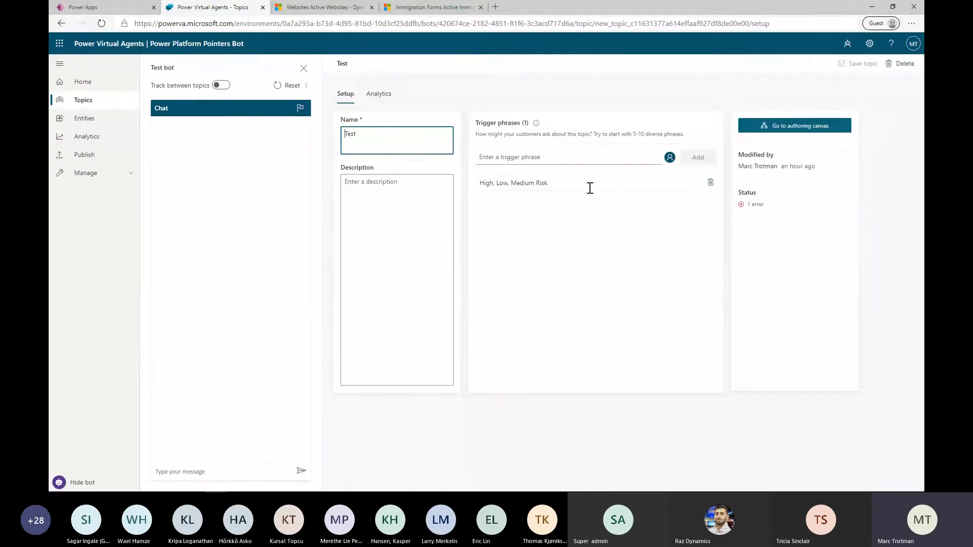
left_click(800, 127)
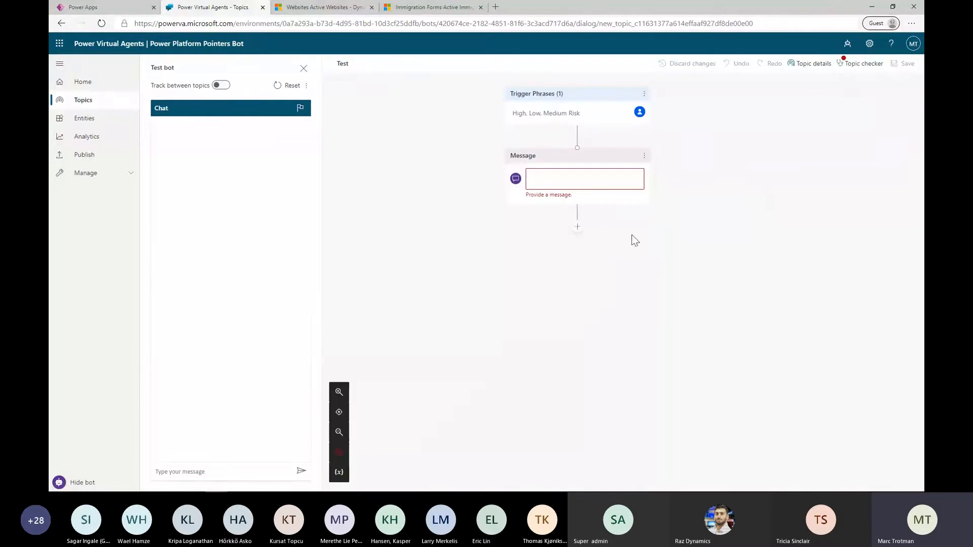
Fill the empty Message node with the text "What can I help you with?"
left_click(605, 183)
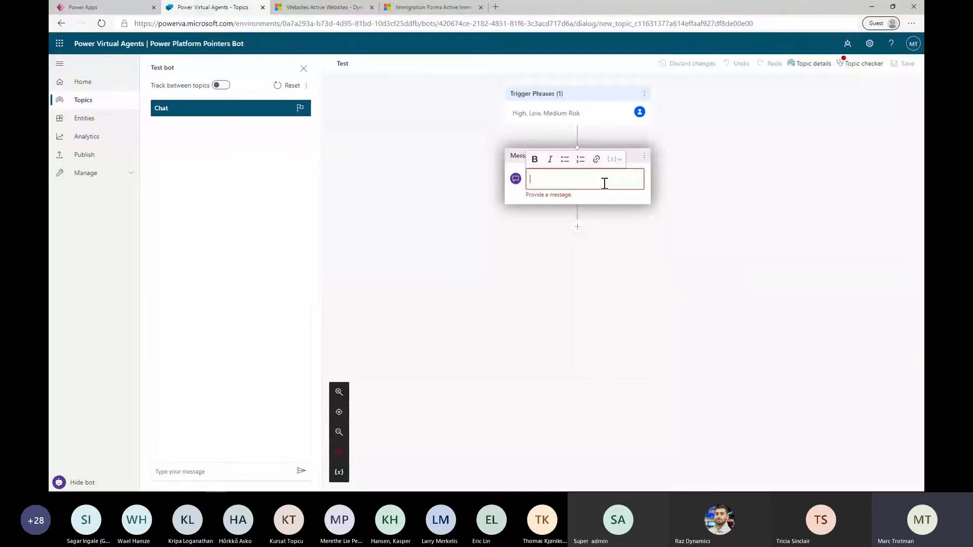
type("What can I hel")
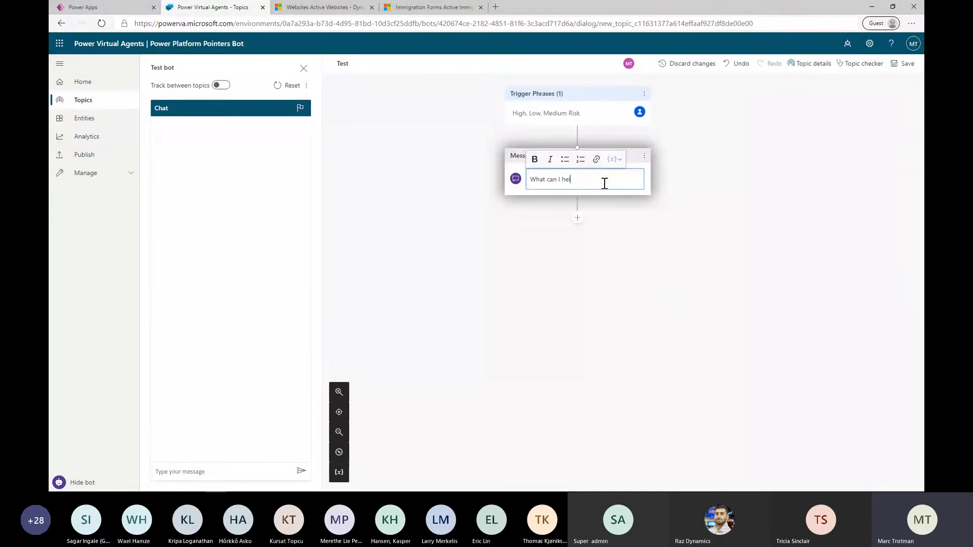
type("p you with?")
Add a question node below the message that asks "Are you from any of these countries?"
left_click(578, 221)
left_click(573, 228)
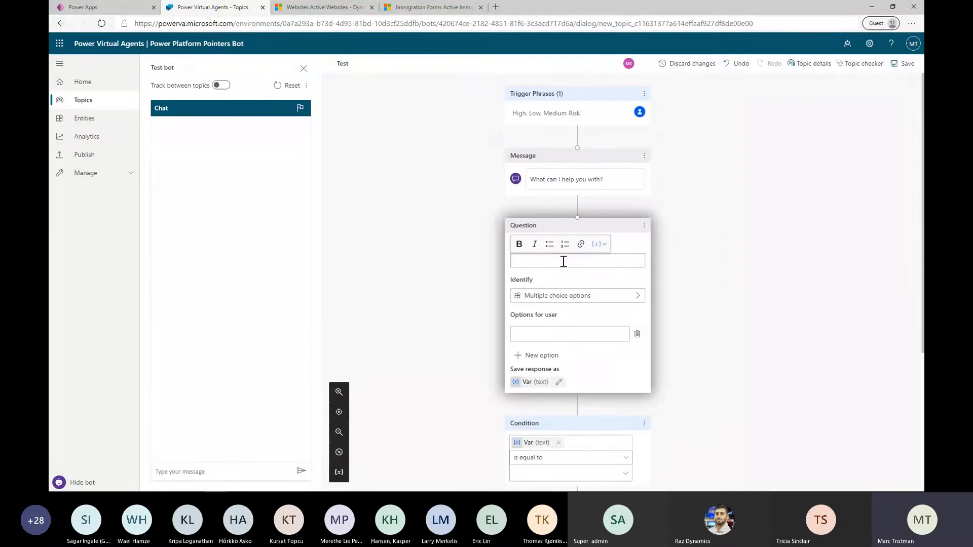
type("Are you from any of these countries?")
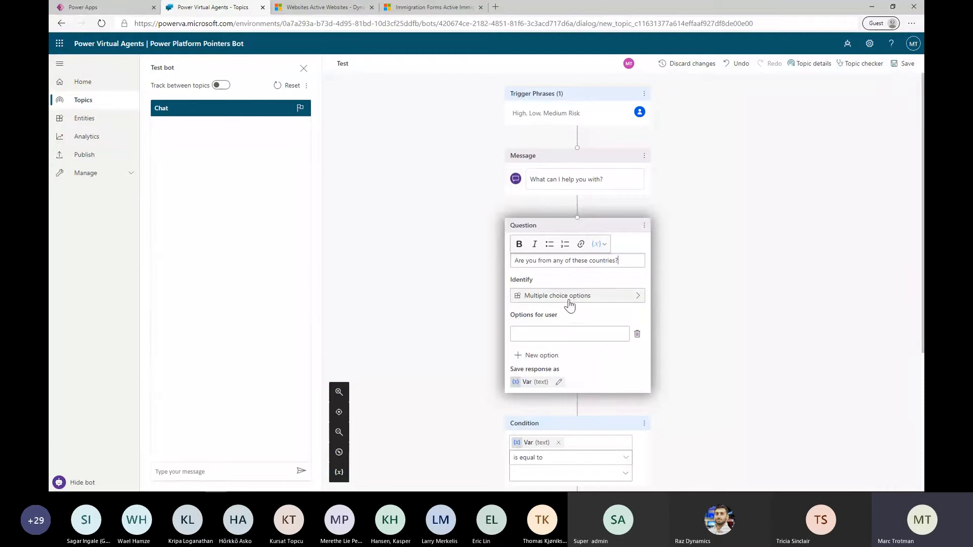
Examine the entity types available for the question's Identify setting, keeping Multiple choice options
left_click(568, 299)
scroll(719, 313, "down", 9)
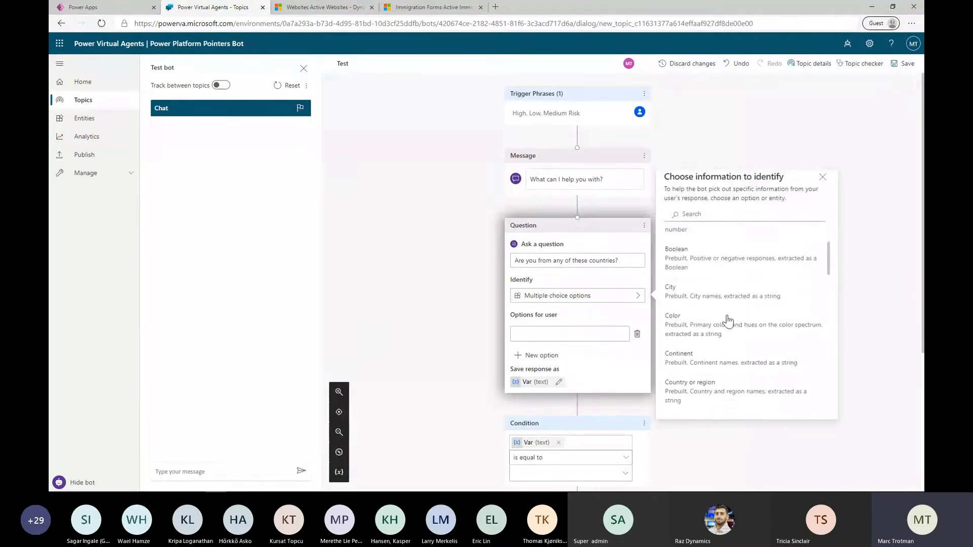
scroll(733, 330, "down", 5)
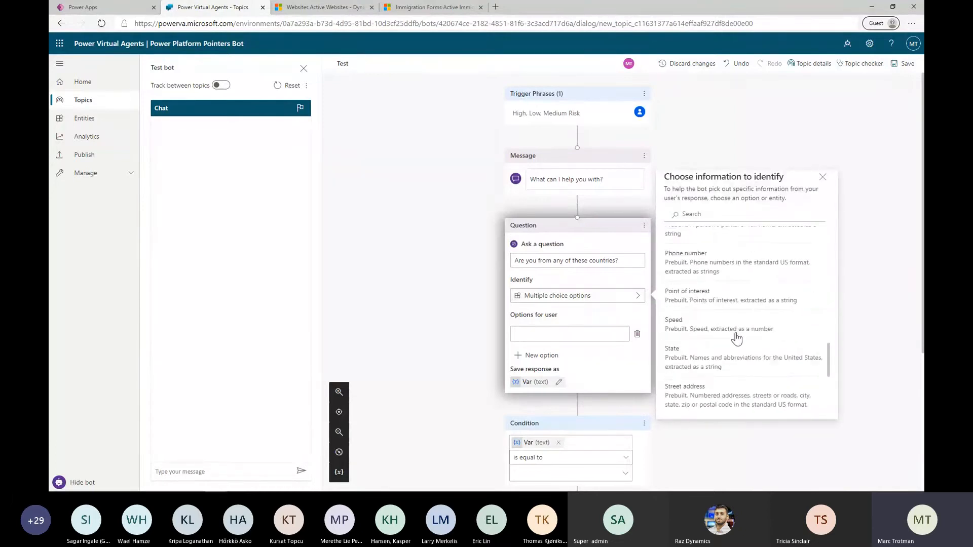
scroll(743, 361, "up", 10)
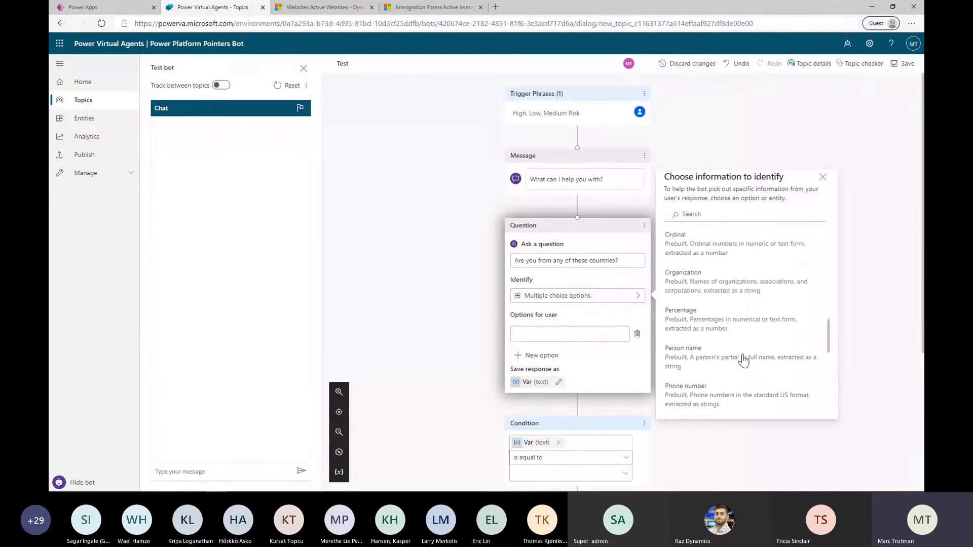
scroll(744, 361, "up", 4)
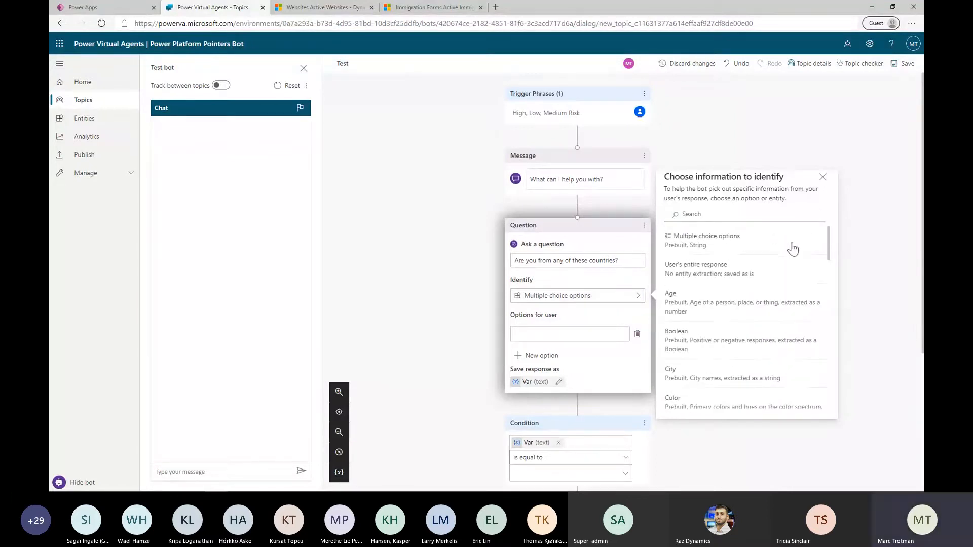
scroll(684, 310, "down", 10)
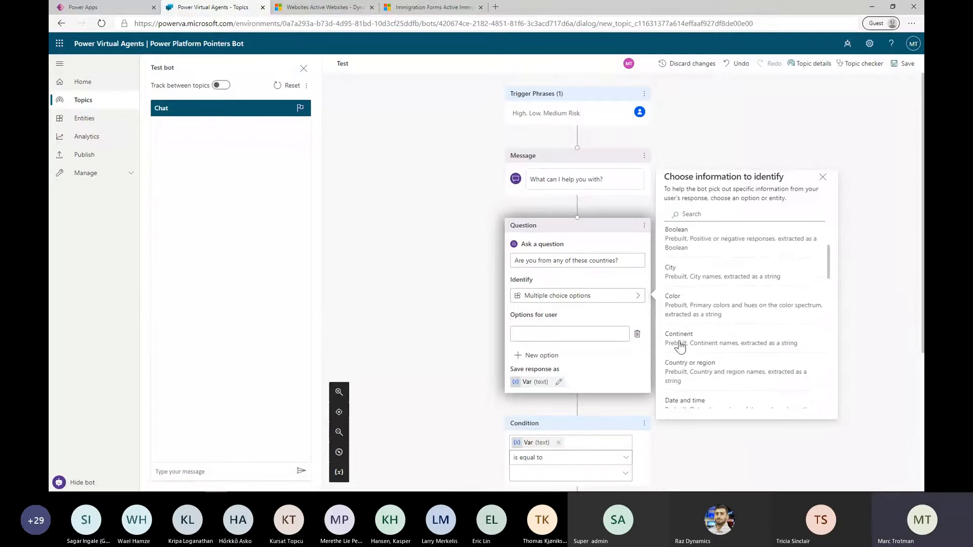
scroll(703, 347, "up", 1)
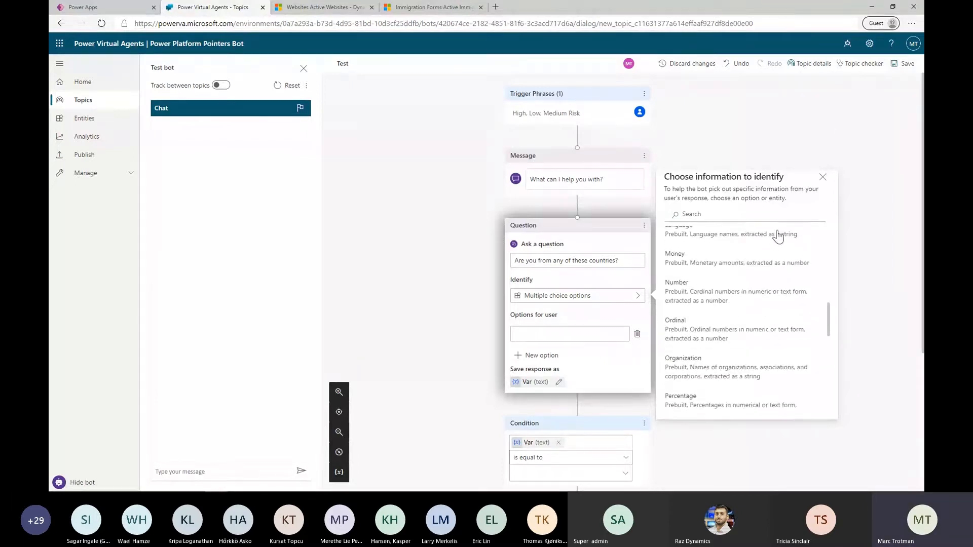
left_click(823, 177)
Save the Test topic despite its errors and go to the bot's Entities page
left_click(903, 68)
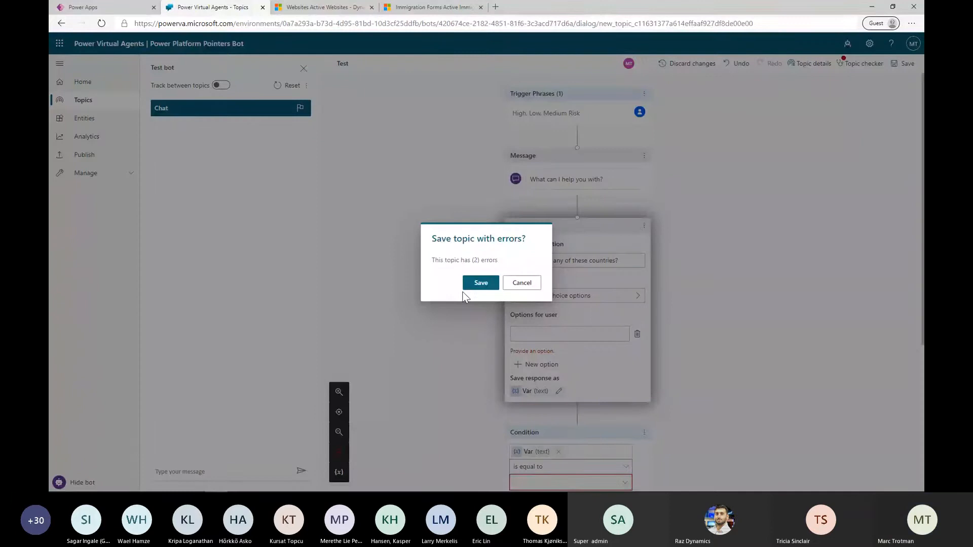
left_click(478, 283)
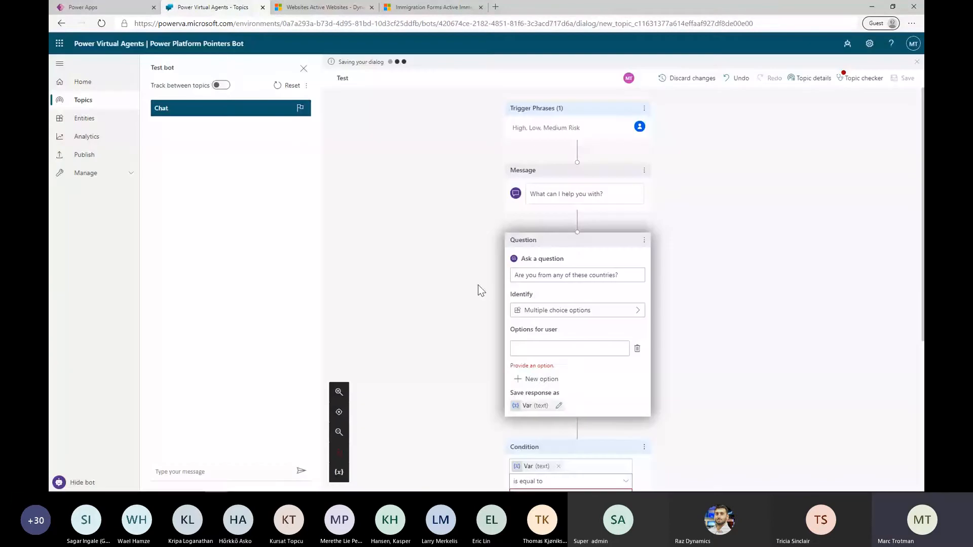
left_click(113, 122)
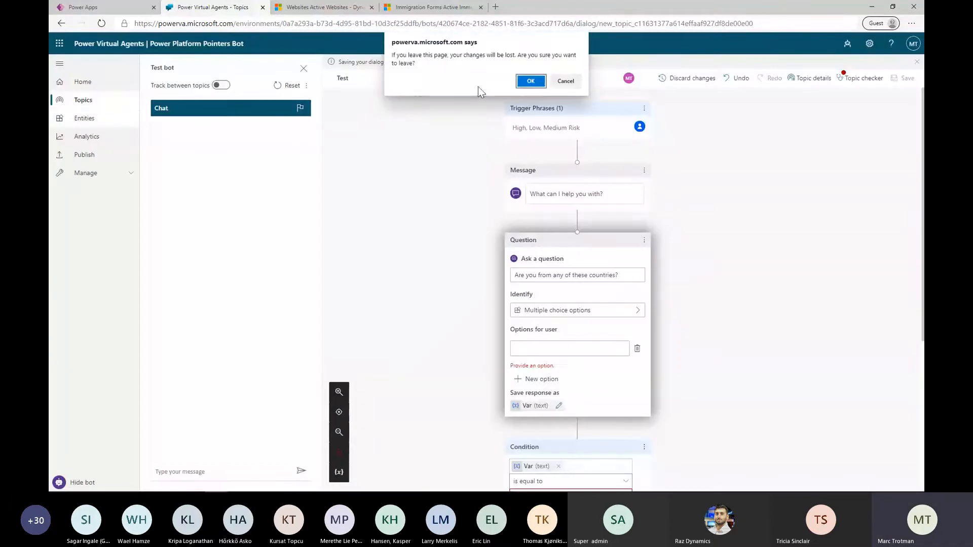
left_click(531, 81)
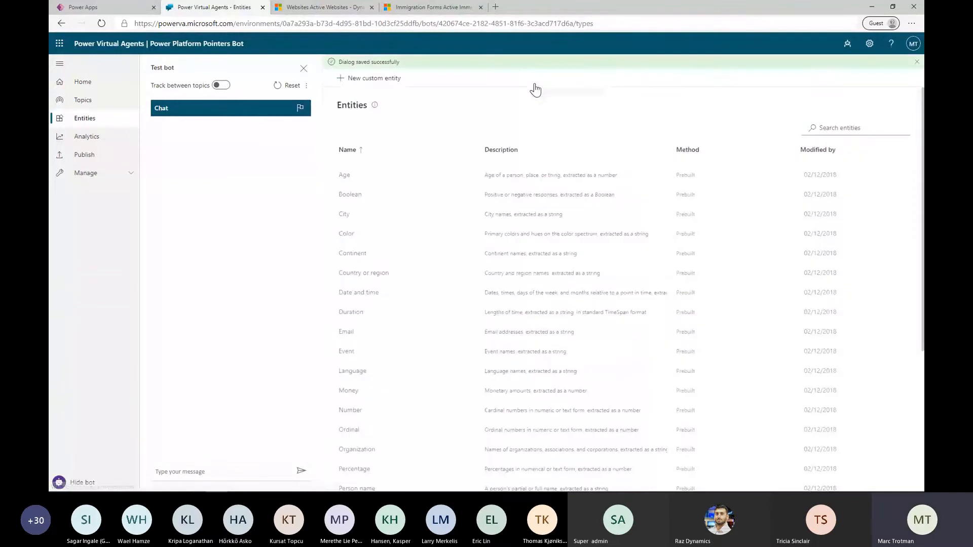
Look through the existing entities and create a new custom list entity named "High Risk"
scroll(486, 374, "down", 3)
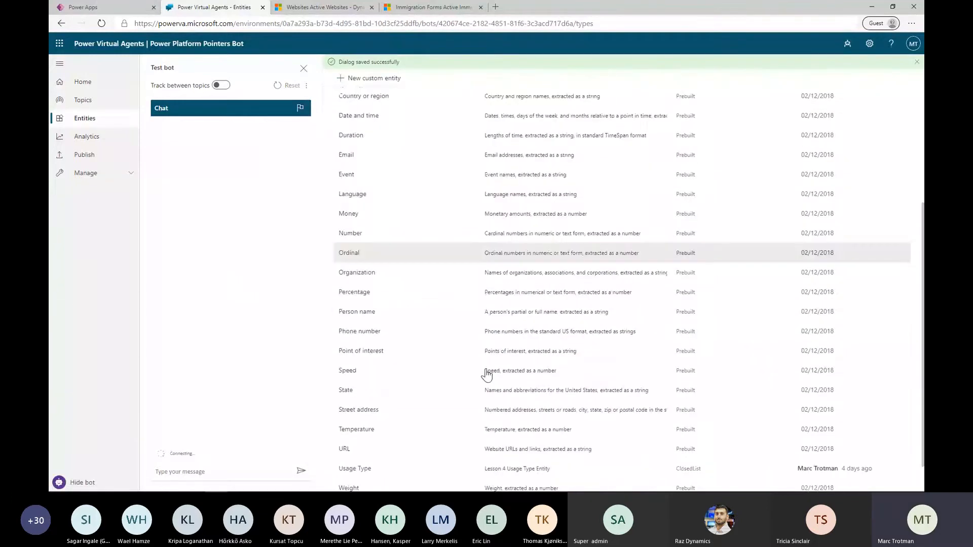
scroll(486, 374, "up", 3)
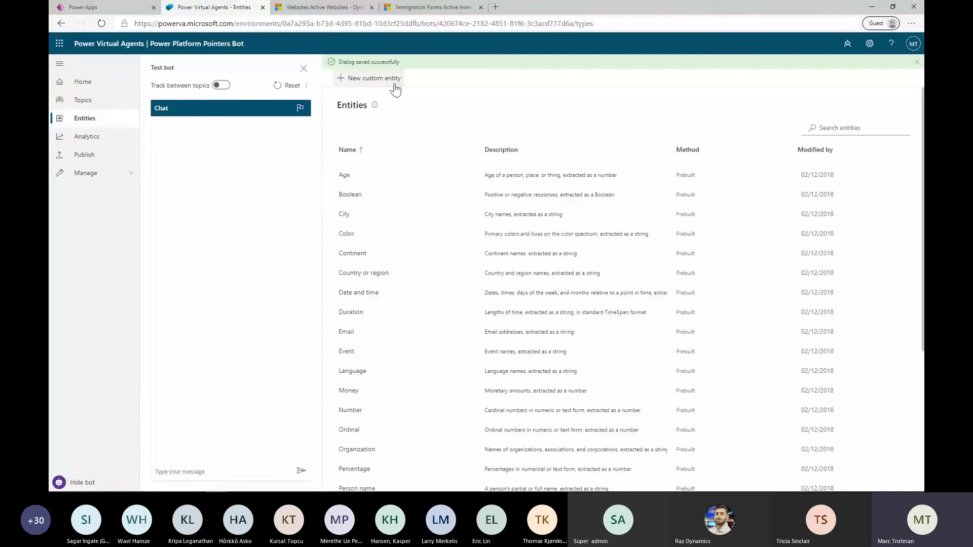
left_click(396, 90)
type("Hig")
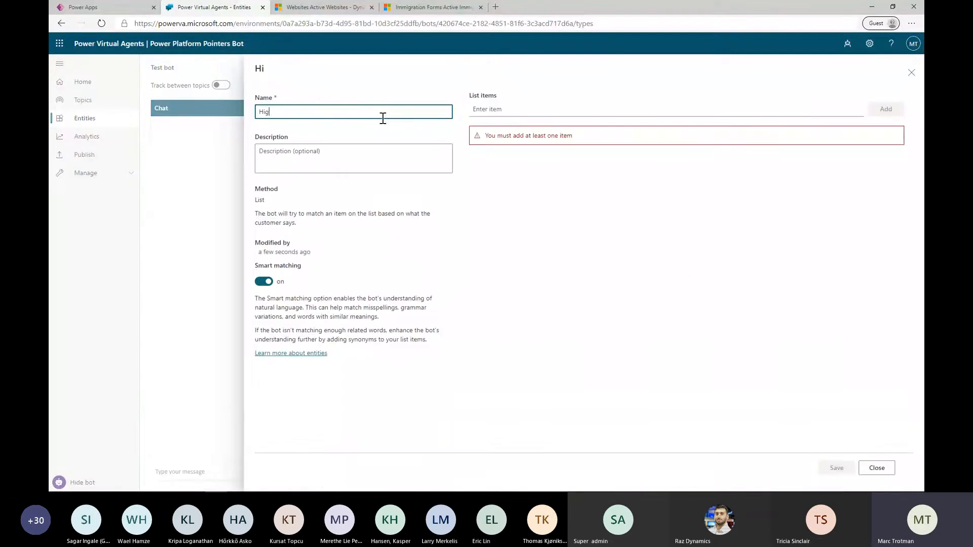
type("h Risj")
key("BackSpace")
type("k")
Add the list items "Argentina" and "United Kingdon" to the High Risk entity and save it
left_click(520, 103)
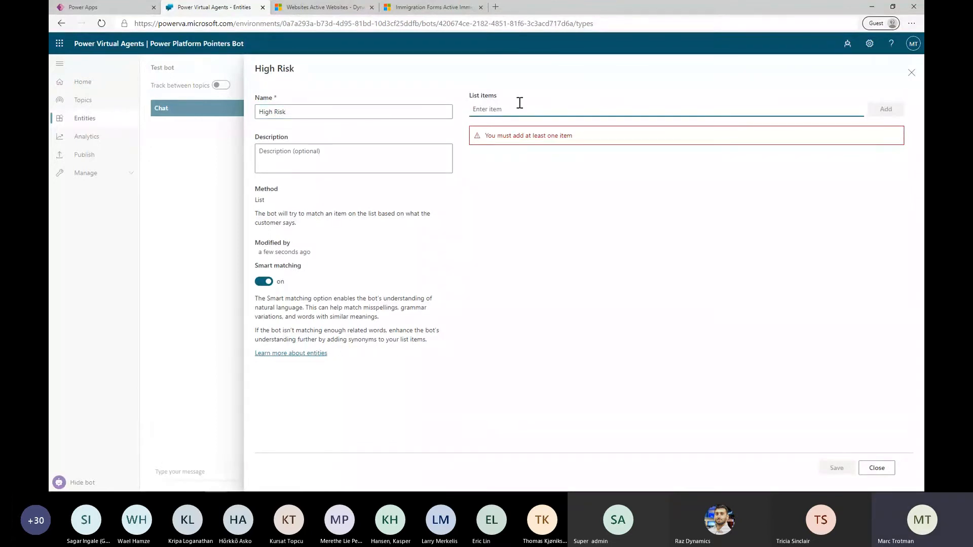
type("Argentina")
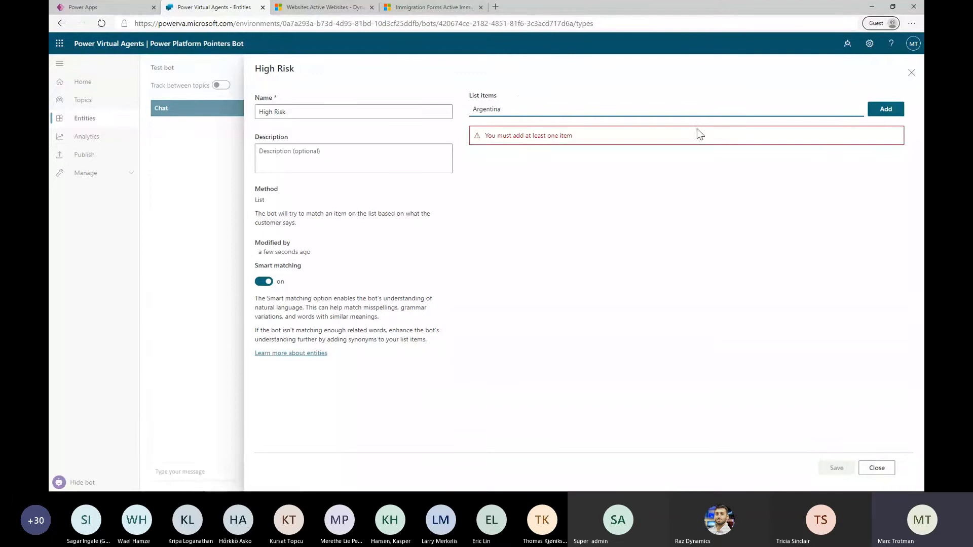
left_click(870, 114)
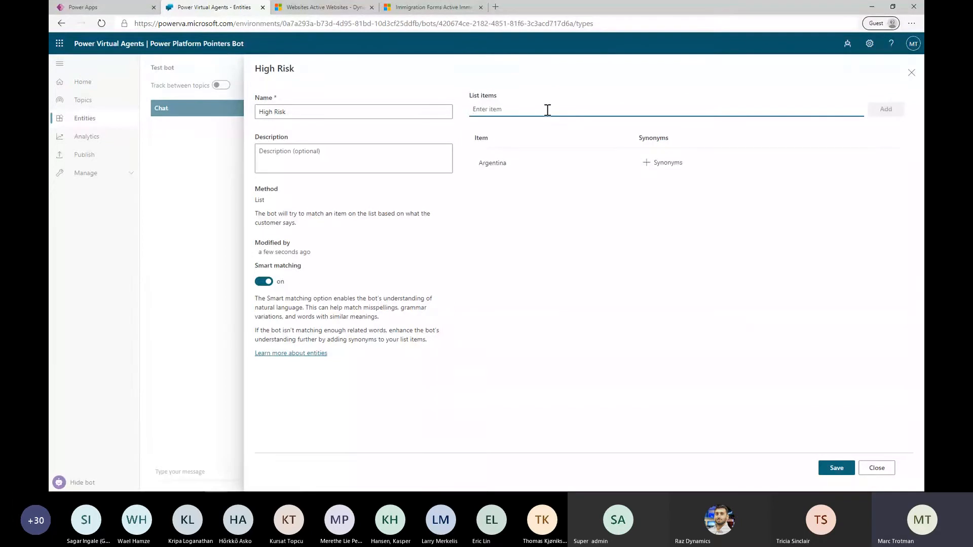
type("United")
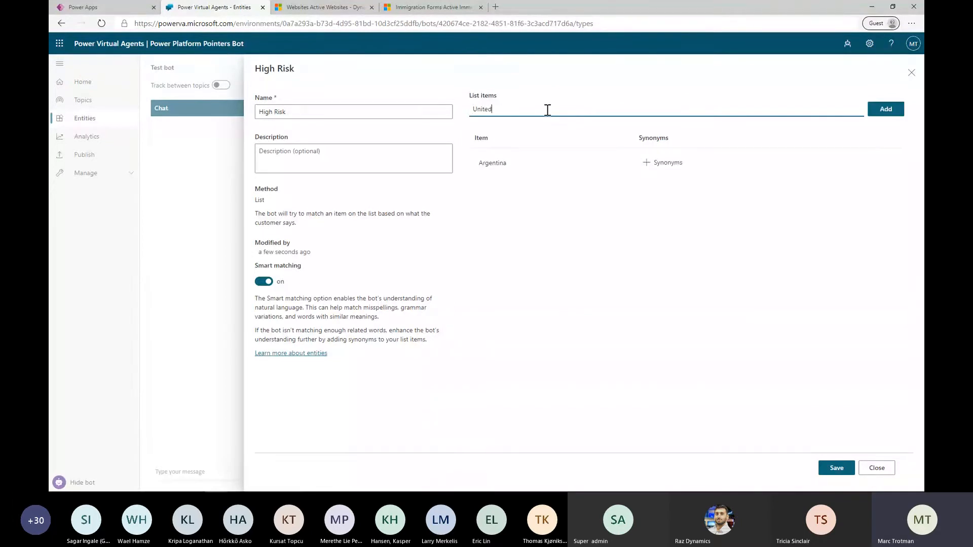
type(" Kingdon")
left_click(883, 113)
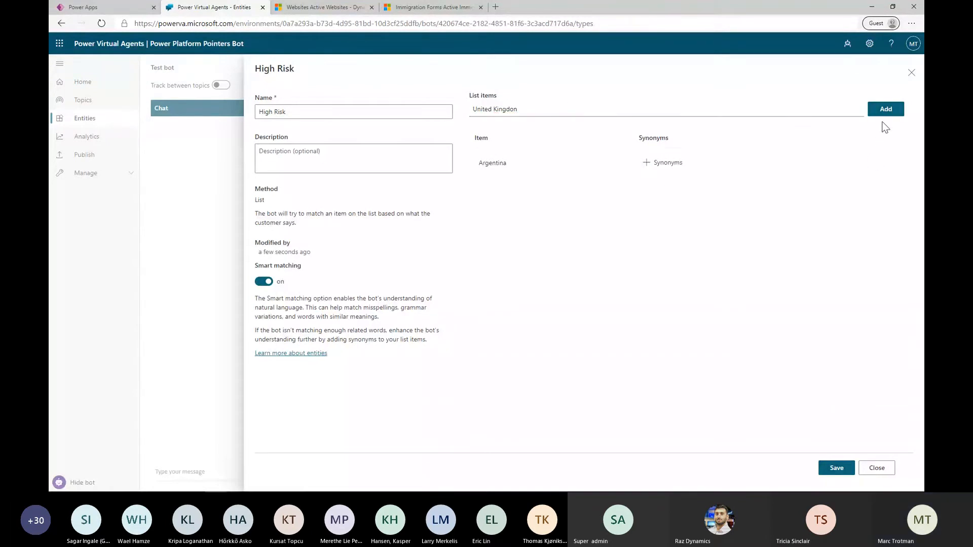
left_click(886, 113)
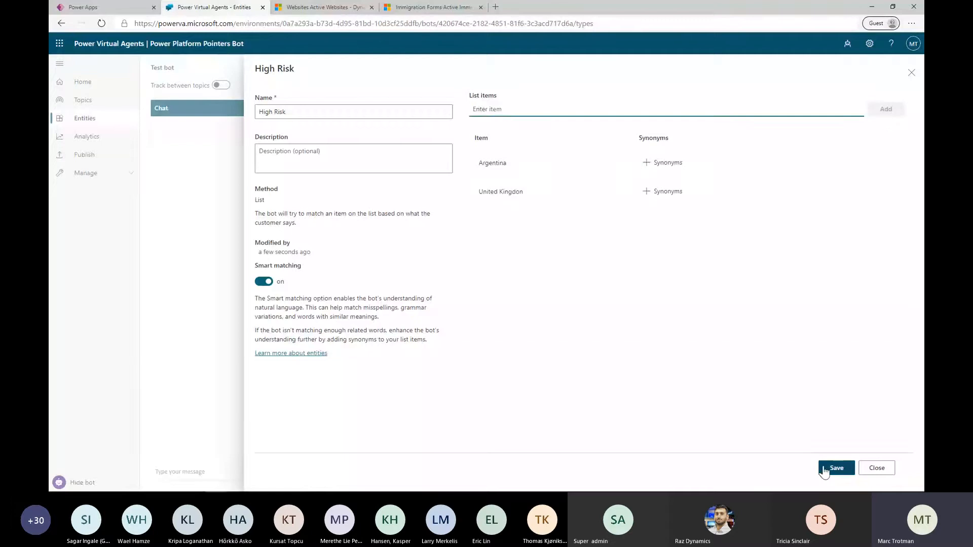
left_click(837, 467)
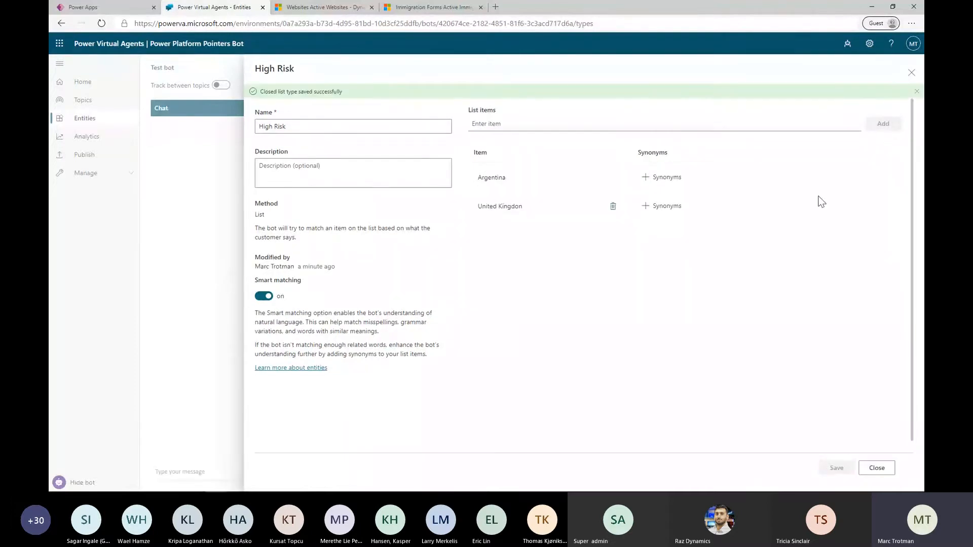
left_click(916, 91)
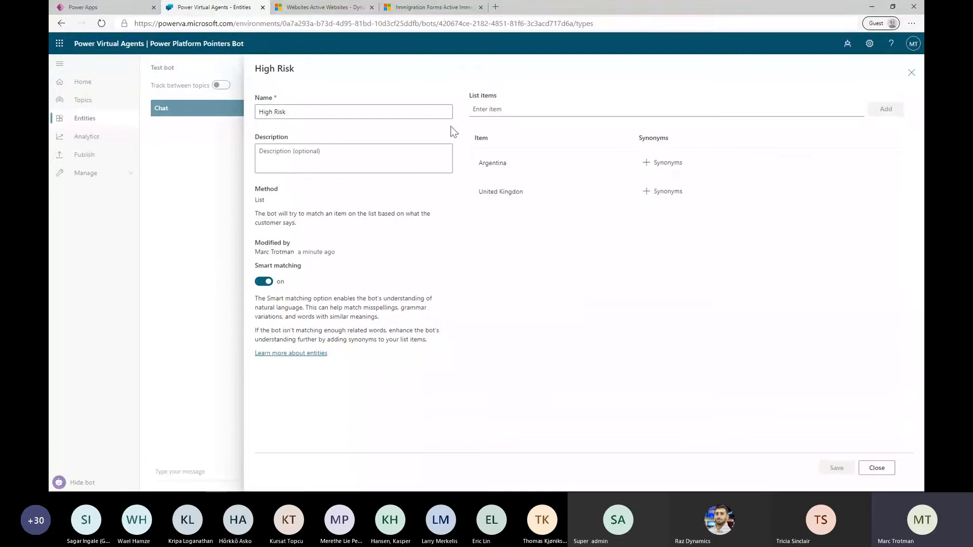
Close the High Risk entity and start a new custom list entity named "Medium Risk"
left_click(911, 72)
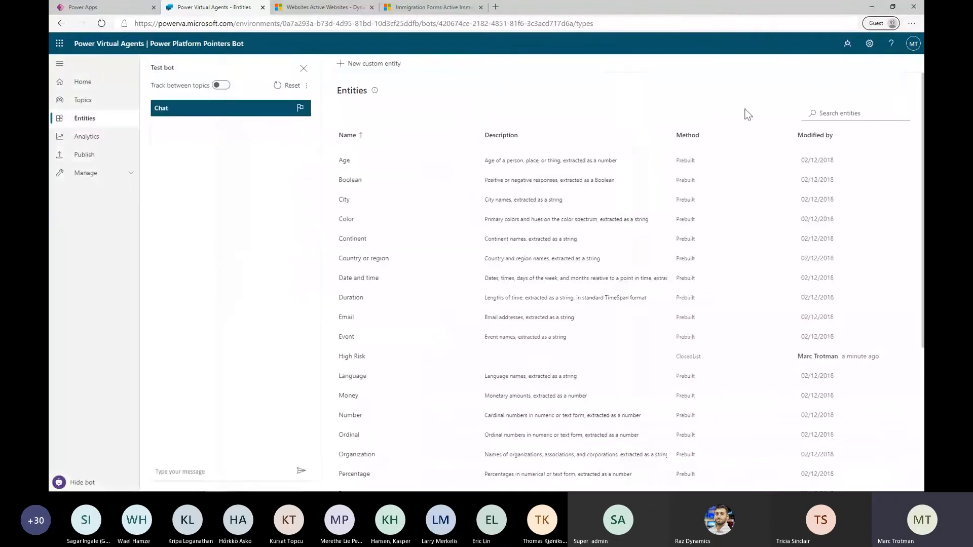
left_click(370, 64)
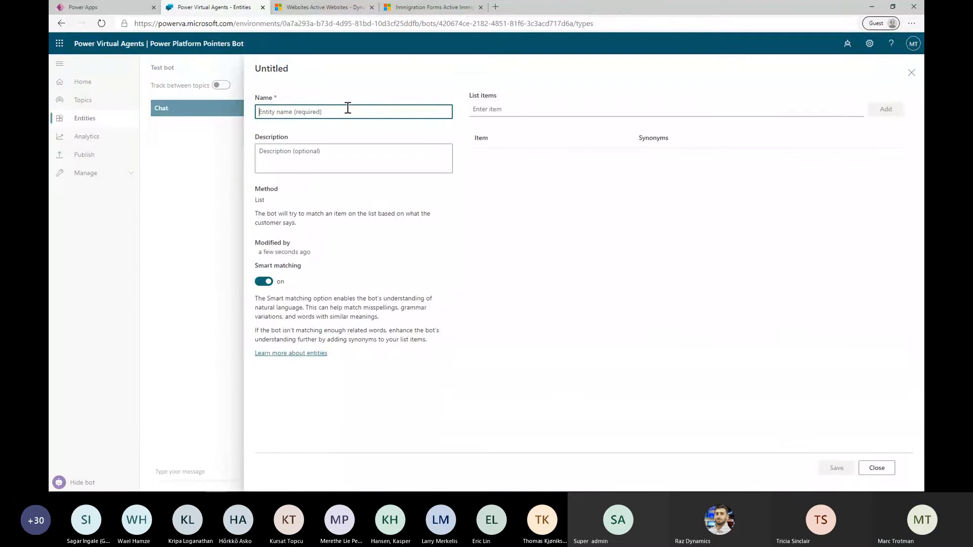
type("MEdium")
key("BackSpace")
key("BackSpace")
key("BackSpace")
key("BackSpace")
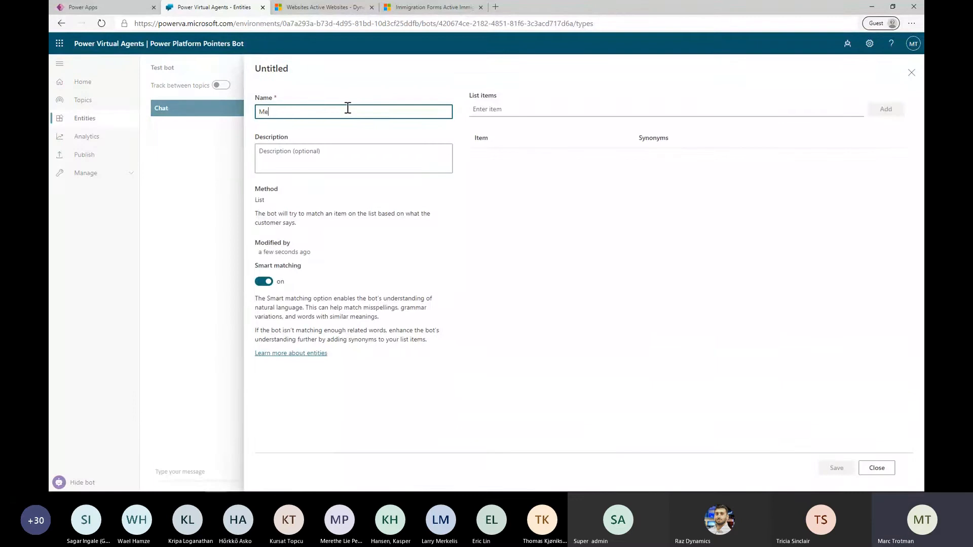
type("dium Si")
type("Risk")
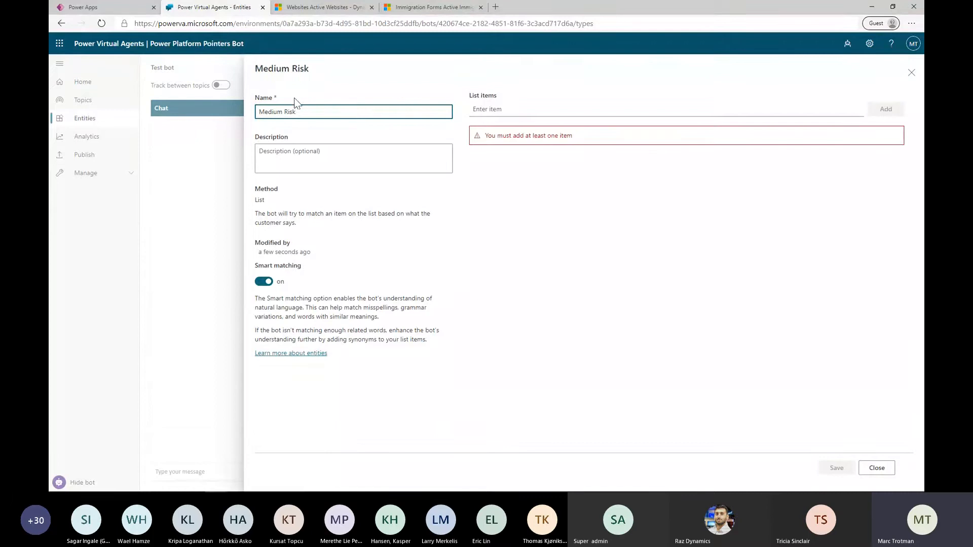
Add the list item "Bermuda" to the Medium Risk entity, enter "Spain" as a further item without adding it, then save and close
left_click(489, 108)
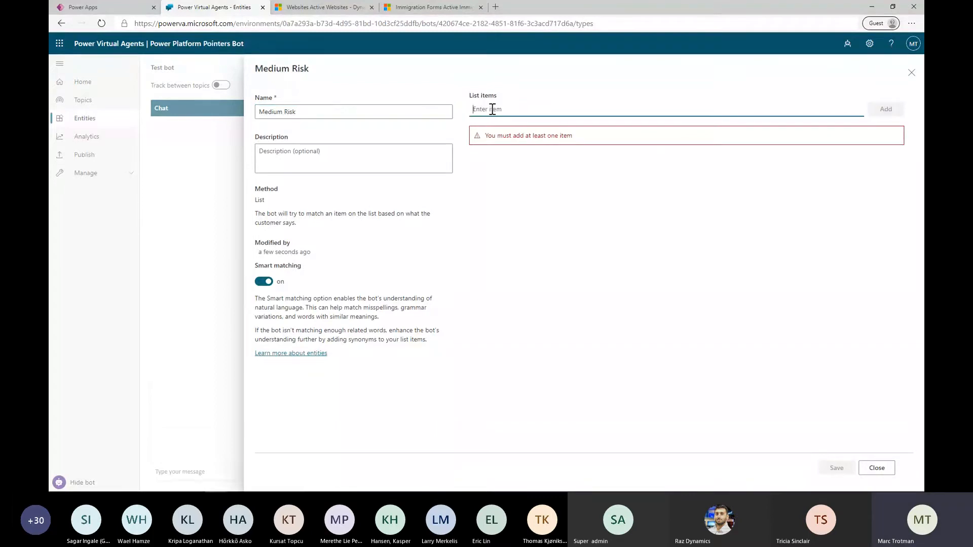
type("B")
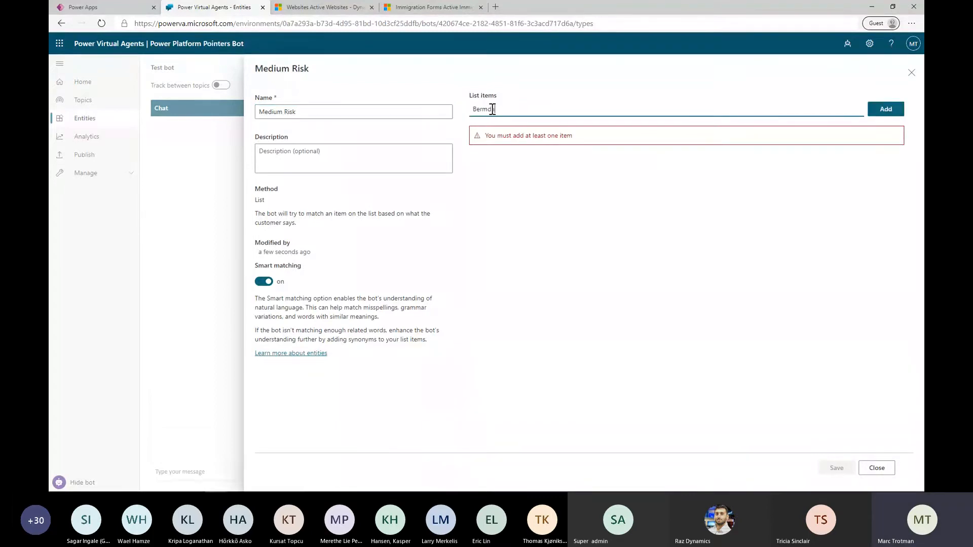
type("ermuda")
left_click(884, 110)
type("Spain")
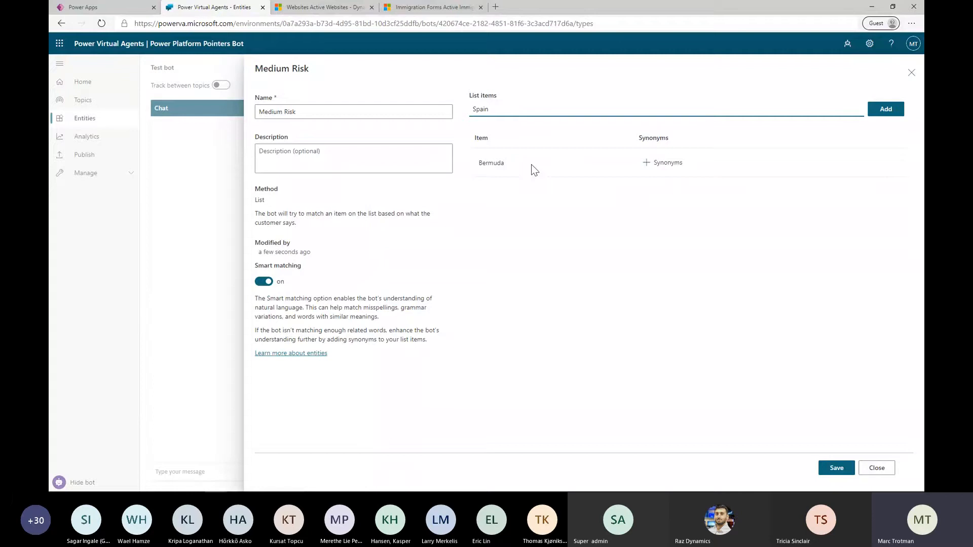
left_click(837, 468)
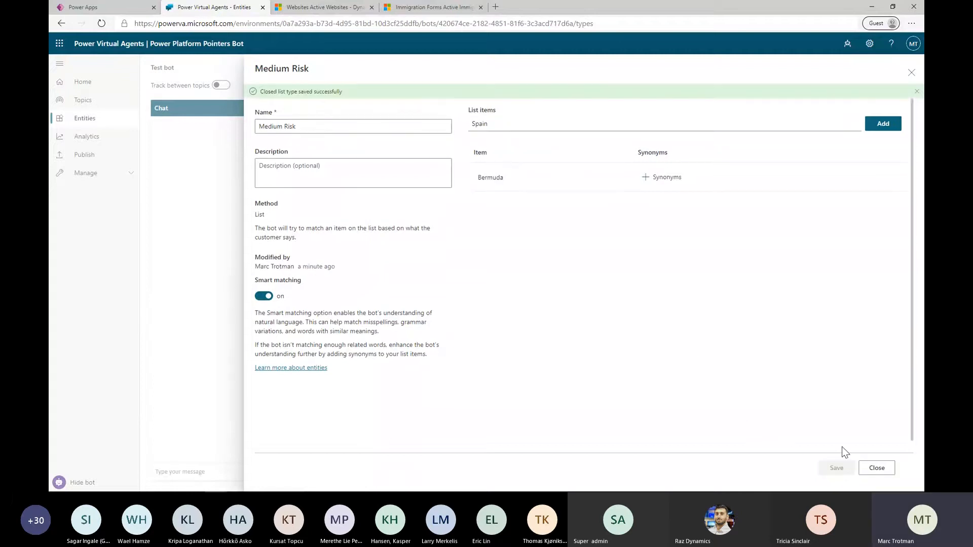
left_click(876, 468)
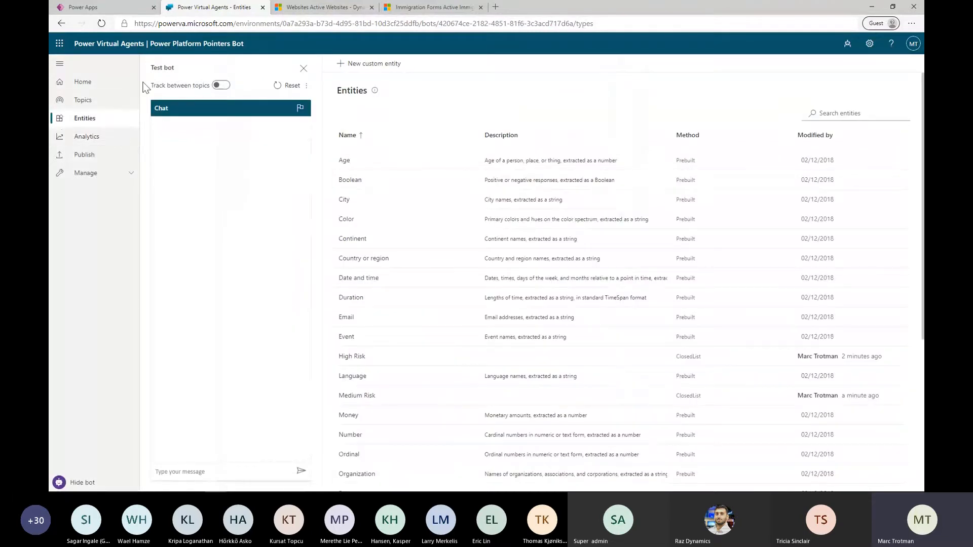
Open the Test topic from the bot's topics in the authoring canvas
left_click(84, 99)
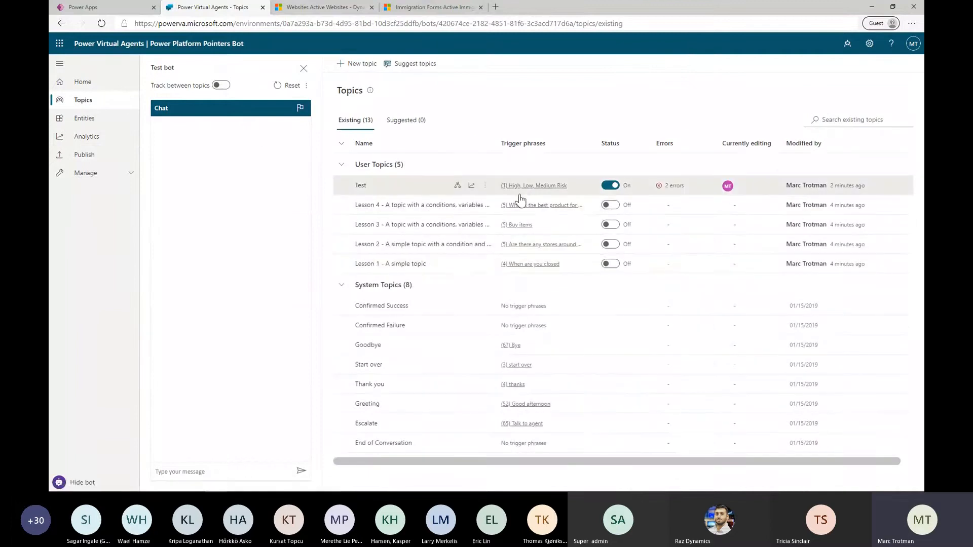
left_click(362, 188)
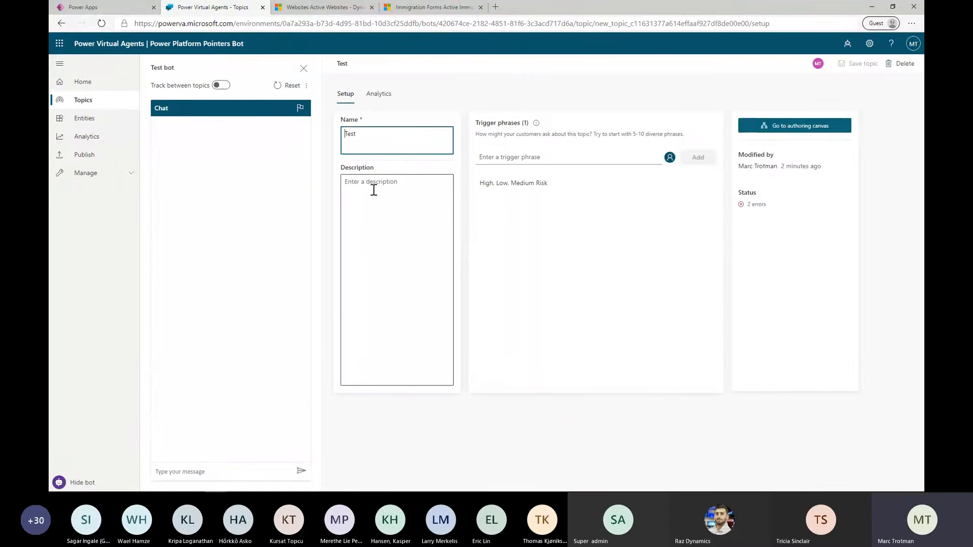
left_click(794, 133)
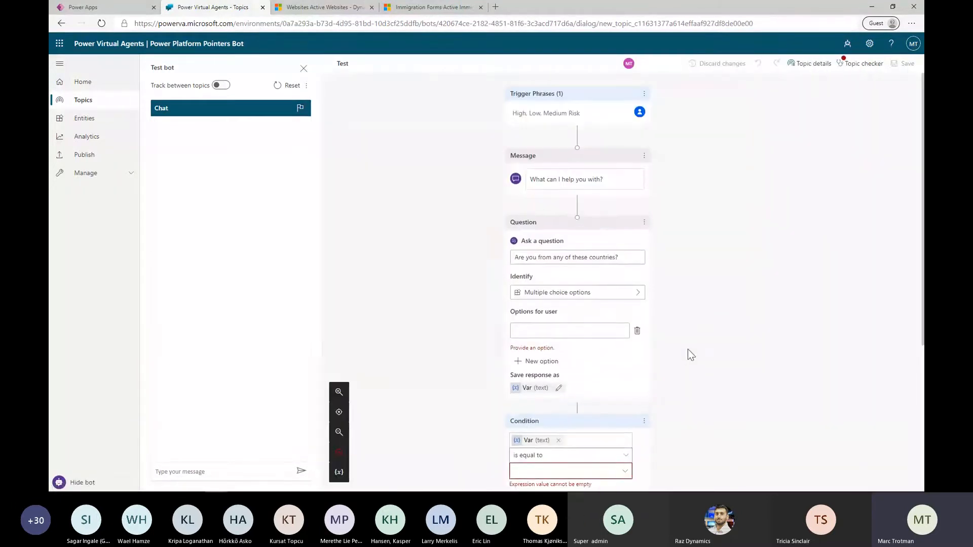
Set the question "Are you from any of these countries?" to identify the High Risk entity
left_click(611, 302)
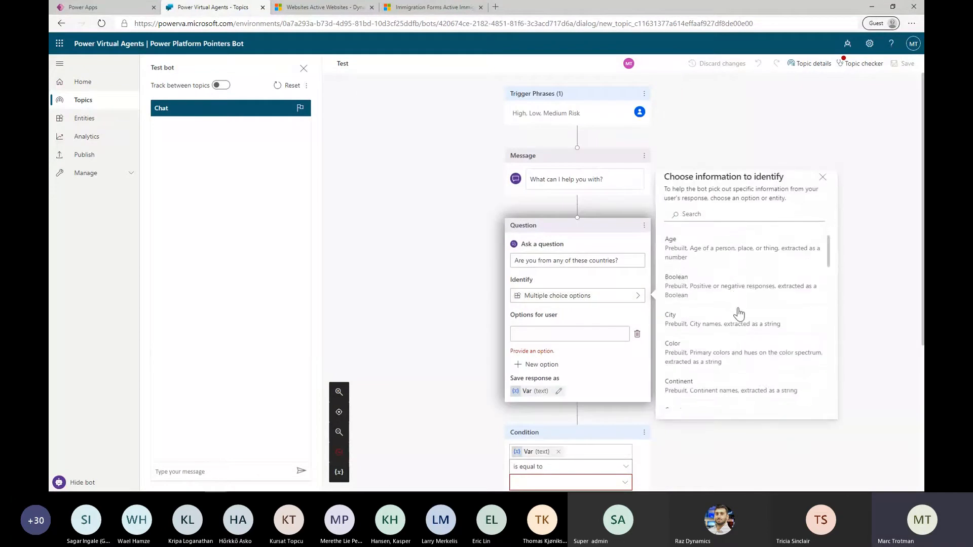
scroll(739, 314, "down", 2)
left_click(700, 214)
type("h")
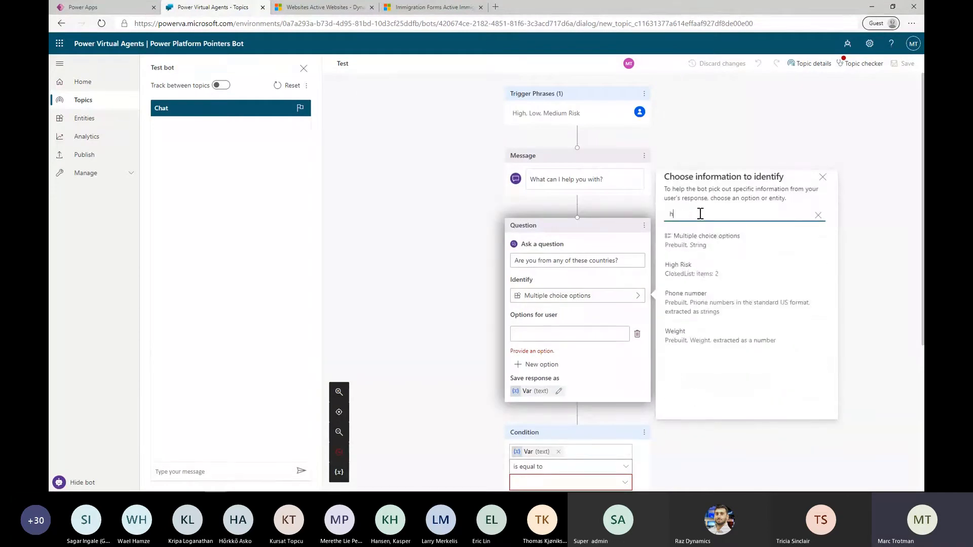
type("igh")
left_click(692, 241)
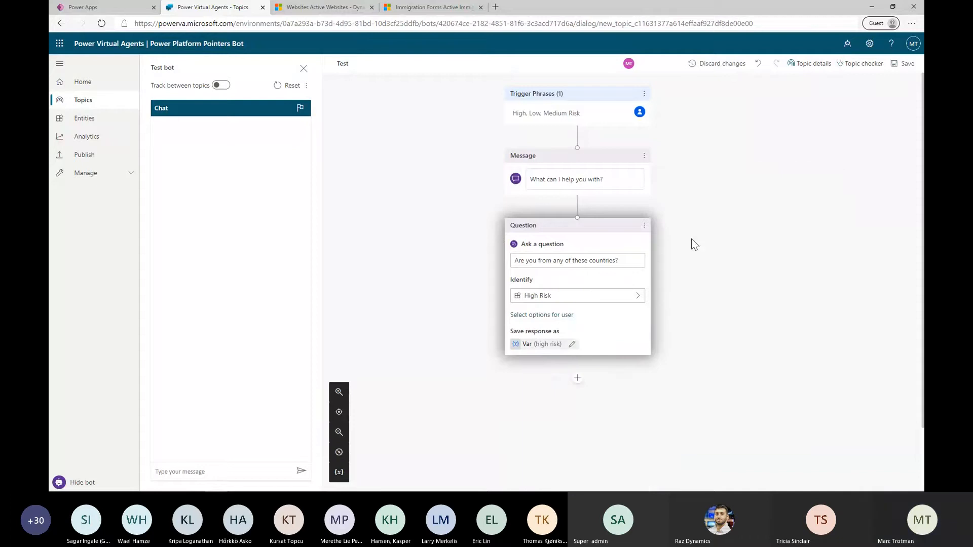
Display both Argentina and United Kingdon as user options for the High Risk question
left_click(568, 316)
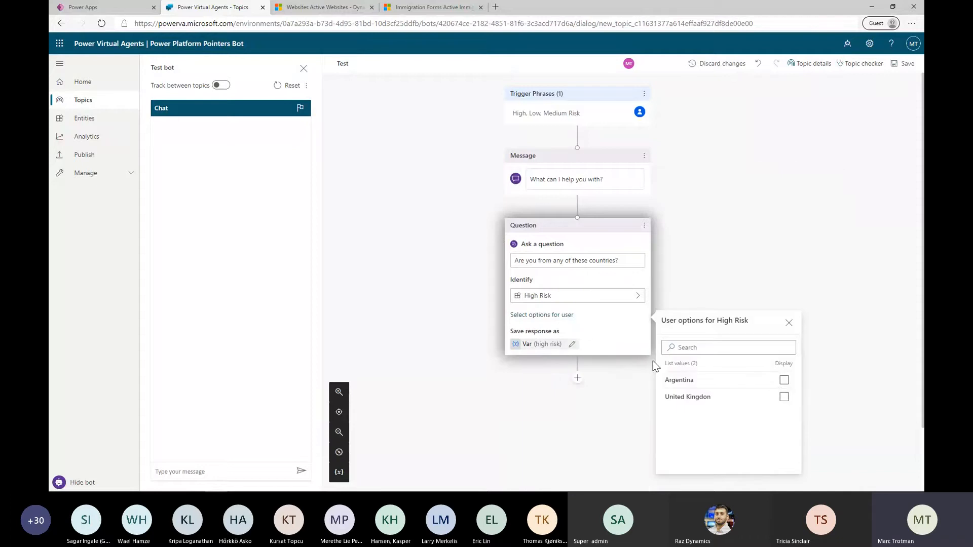
left_click(784, 381)
left_click(784, 397)
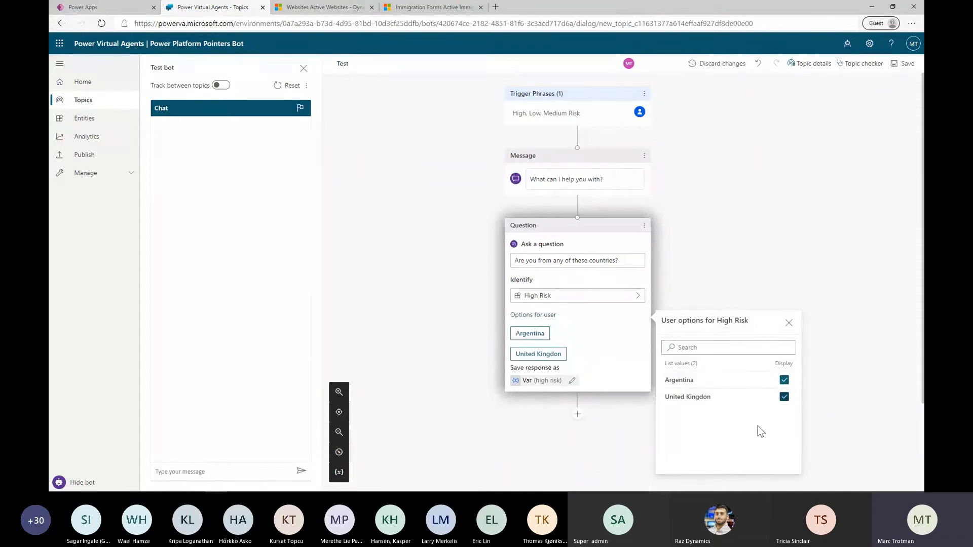
Add a condition below the question that checks whether Var is equal to Argentina
scroll(837, 400, "down", 2)
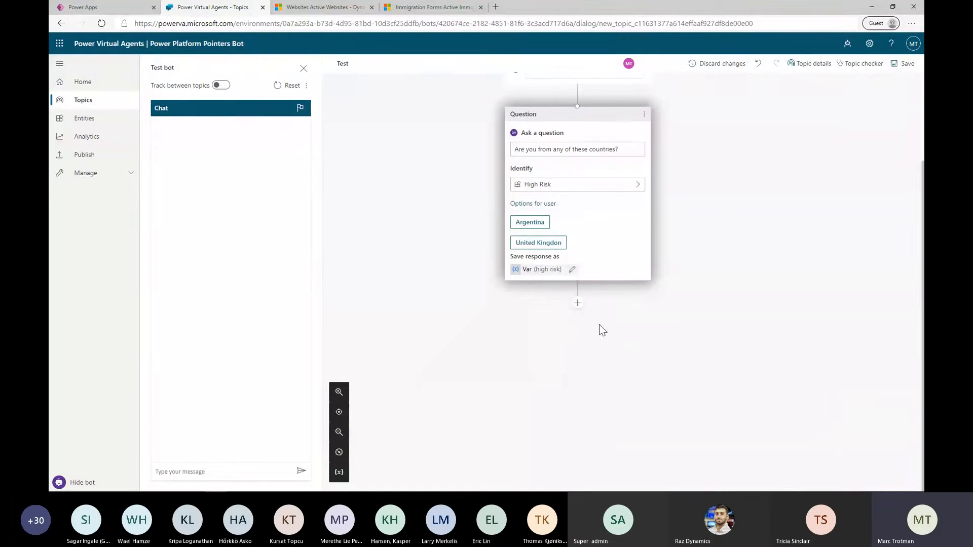
left_click(580, 309)
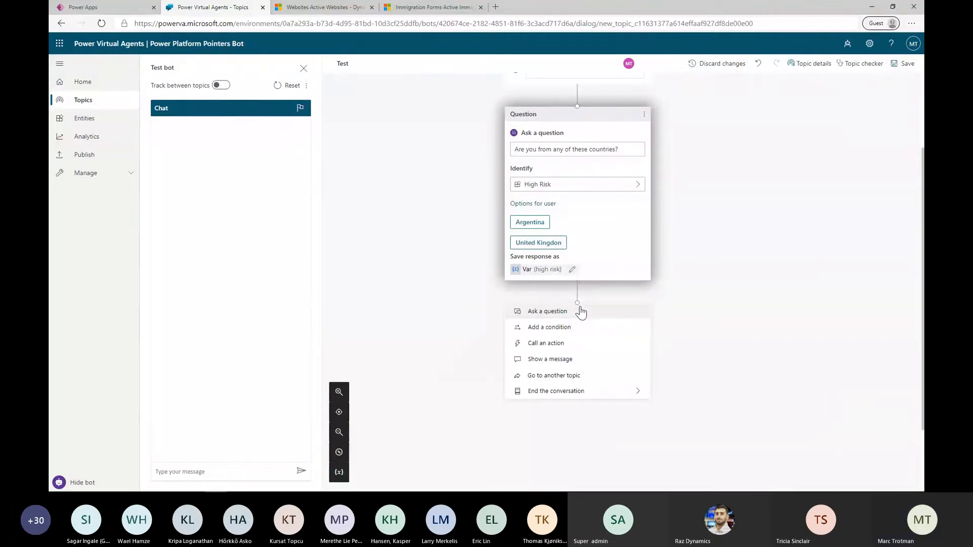
left_click(566, 337)
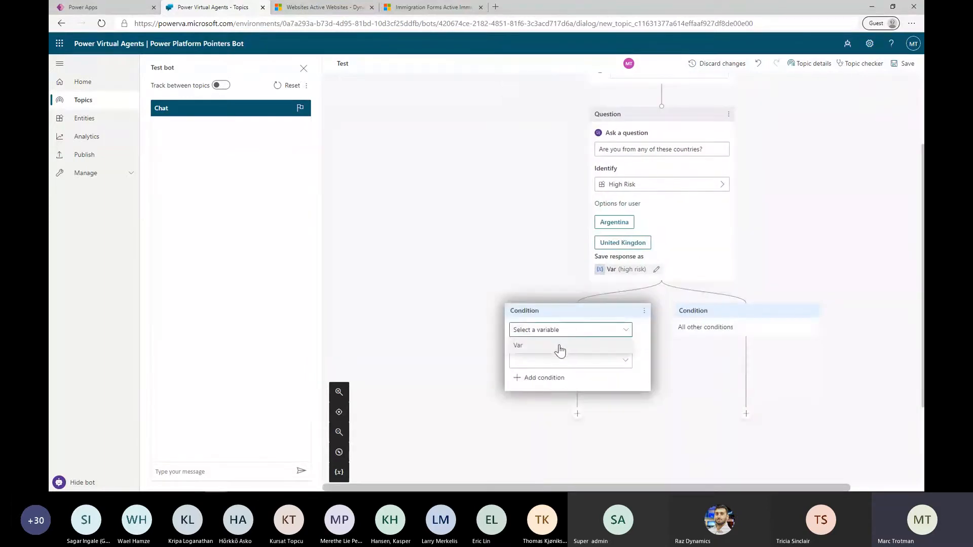
left_click(560, 345)
left_click(587, 365)
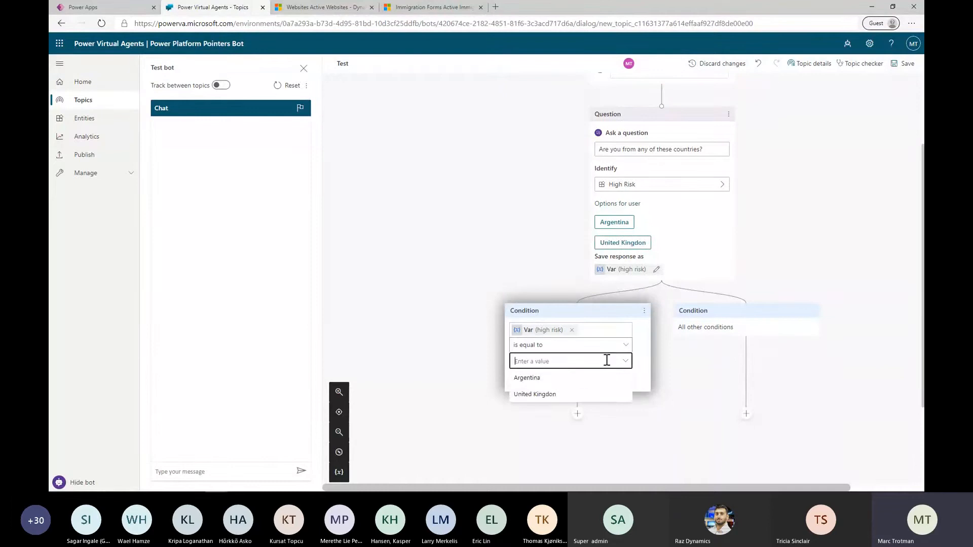
left_click(569, 379)
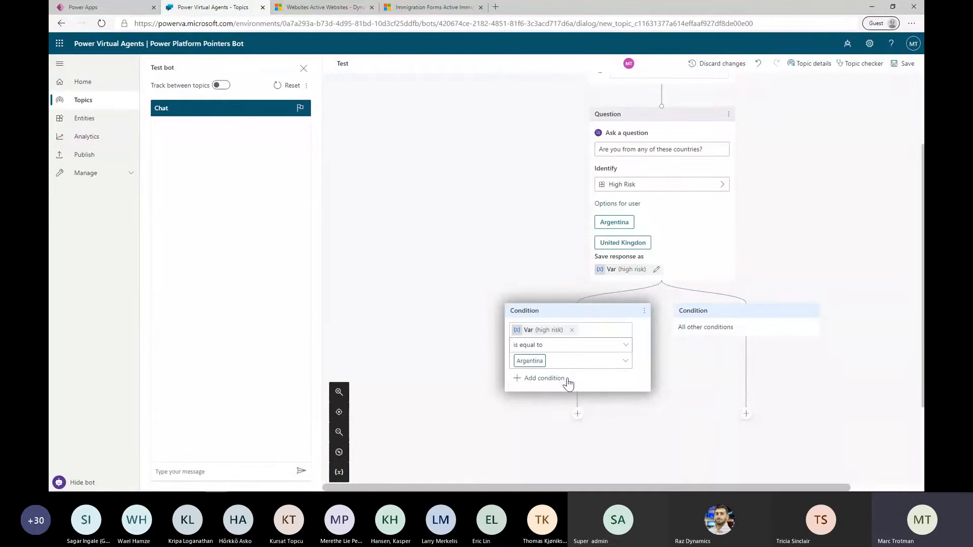
Add the message "You are from a high risk country" under the Argentina condition
left_click(576, 415)
left_click(555, 274)
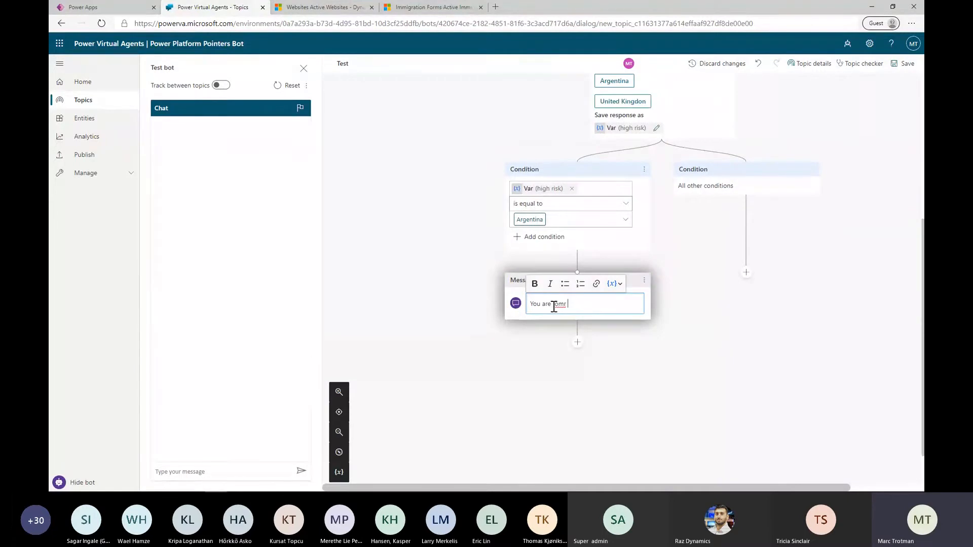
key("BackSpace")
key("BackSpace")
key("BackSpace")
type("risk count")
left_click(674, 213)
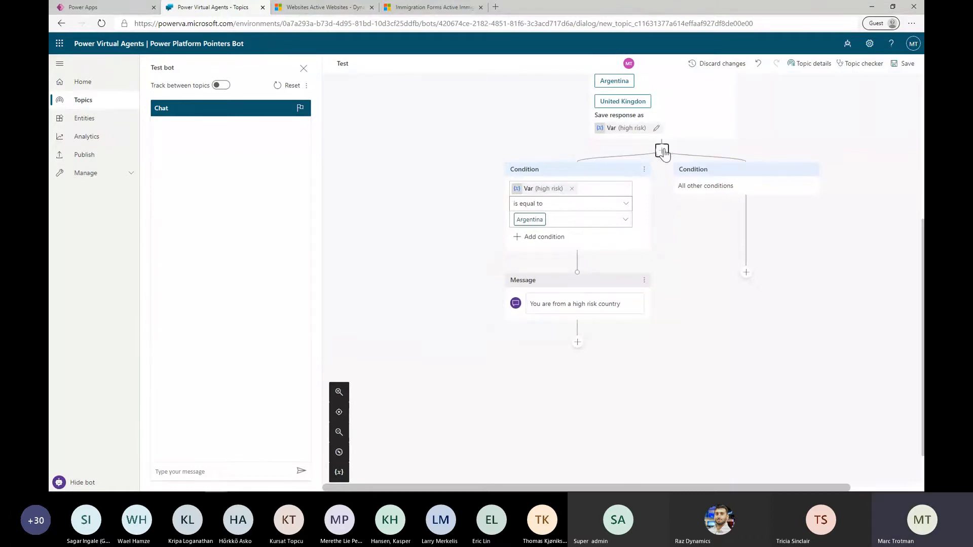
Add another condition branch below the question that checks whether Var is equal to United Kingdon
left_click(662, 149)
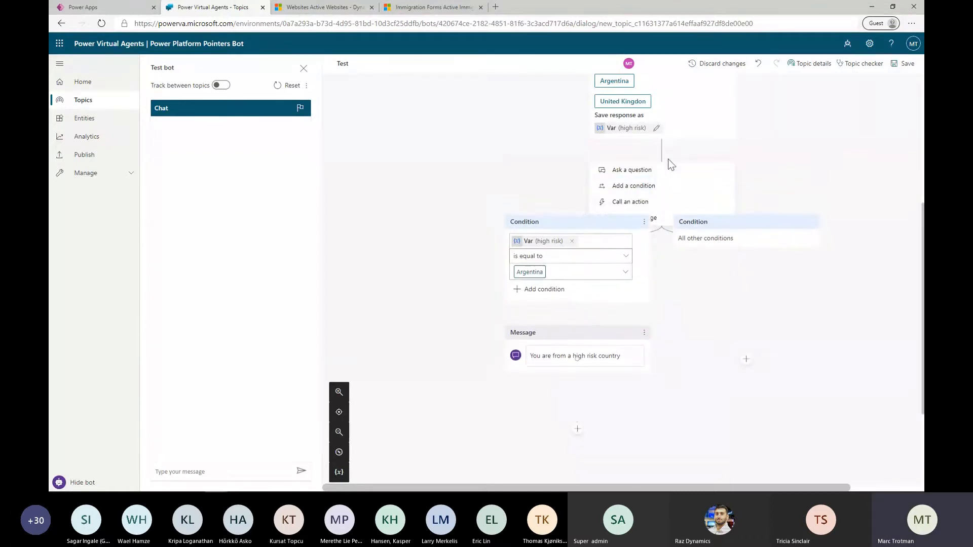
left_click(656, 189)
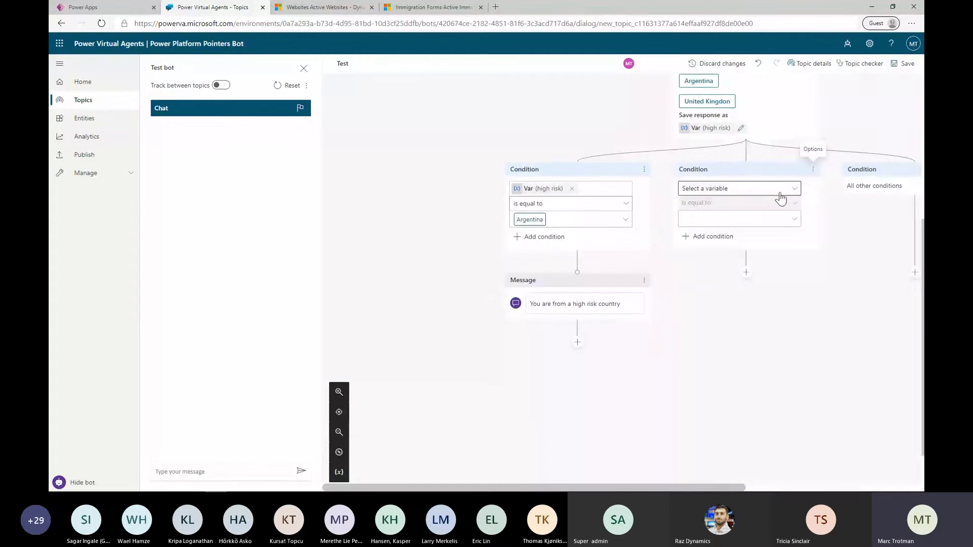
left_click(781, 197)
left_click(751, 225)
left_click(753, 220)
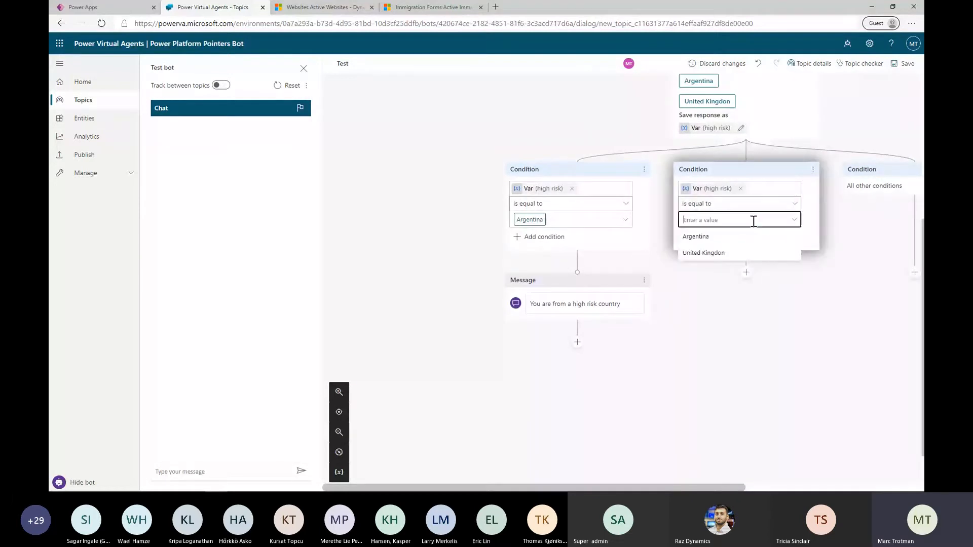
left_click(743, 253)
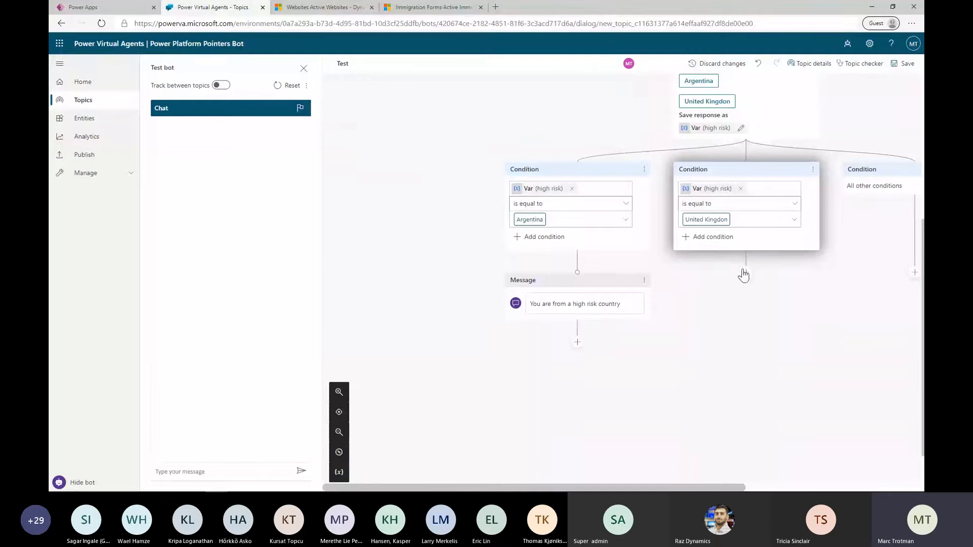
Add the message "You are from a high risk country" under the United Kingdon condition
left_click(745, 271)
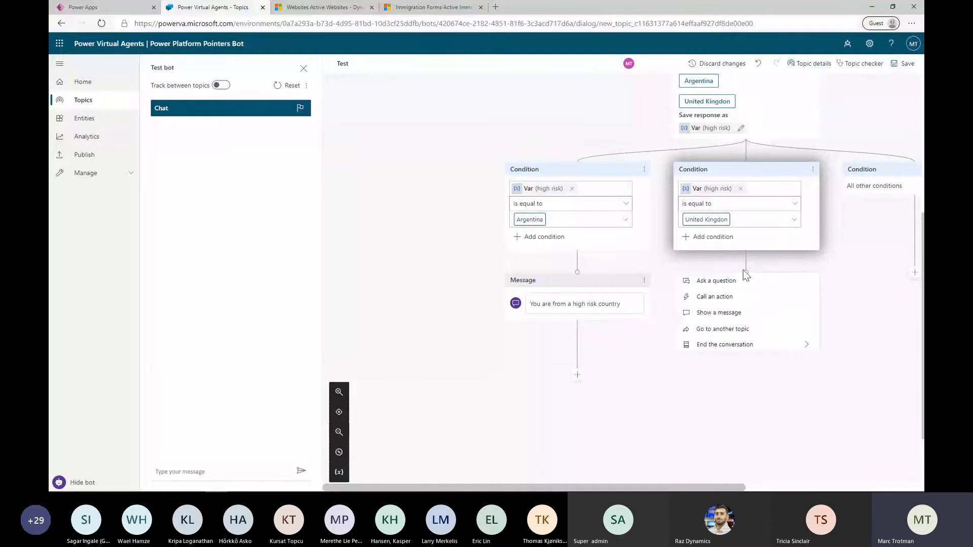
left_click(720, 313)
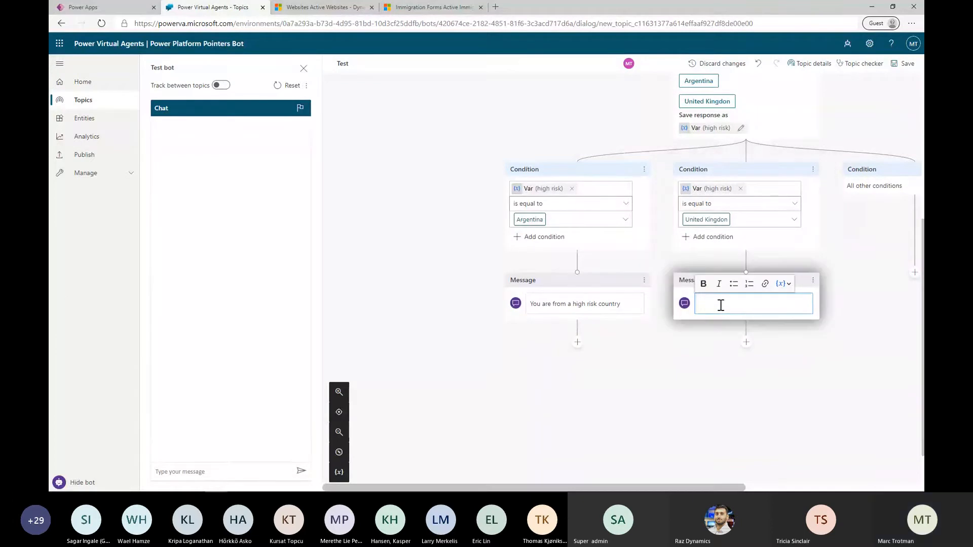
type("You are from")
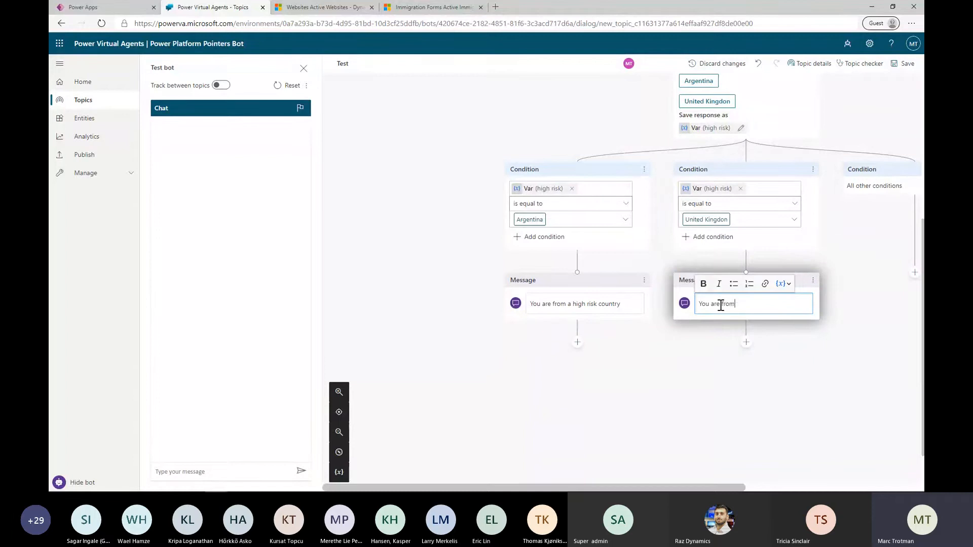
type(" a high ro")
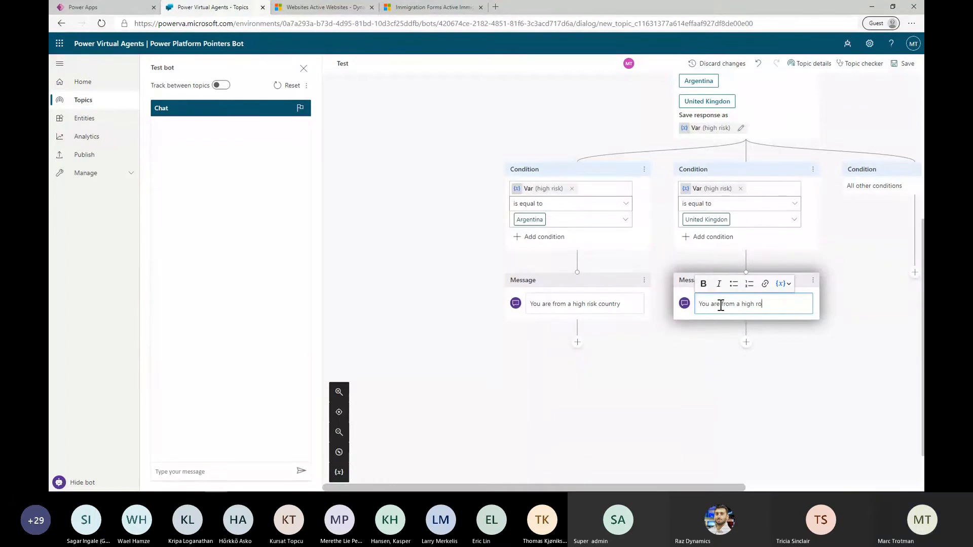
key("BackSpace")
type("isk country")
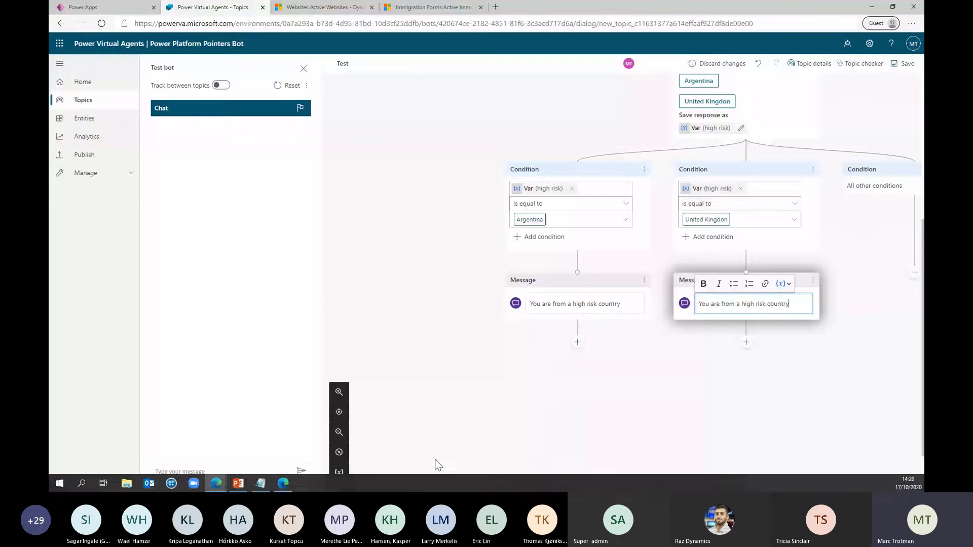
Add a question under the All other conditions branch with the text "Are you from these countries"
scroll(500, 413, "down", 2)
left_click_drag(509, 488, 695, 488)
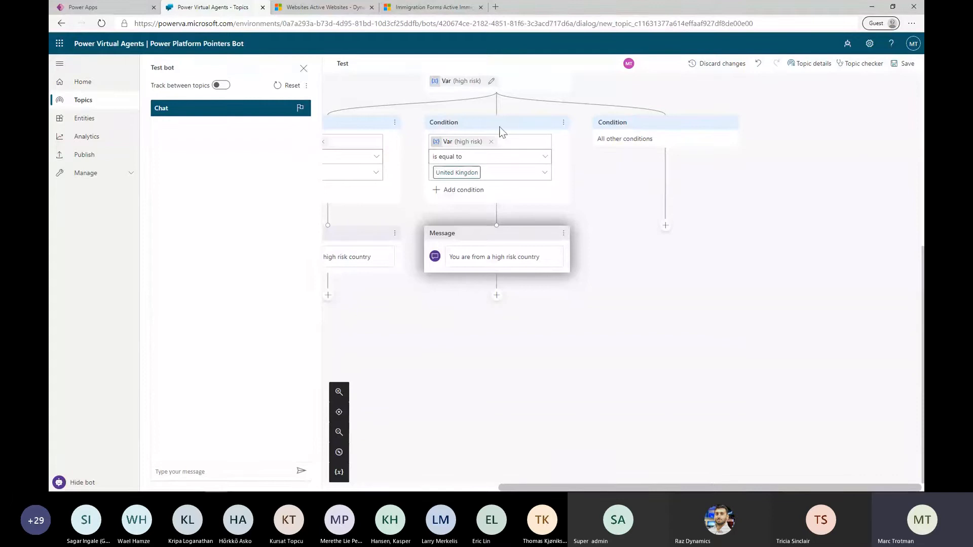
left_click(664, 228)
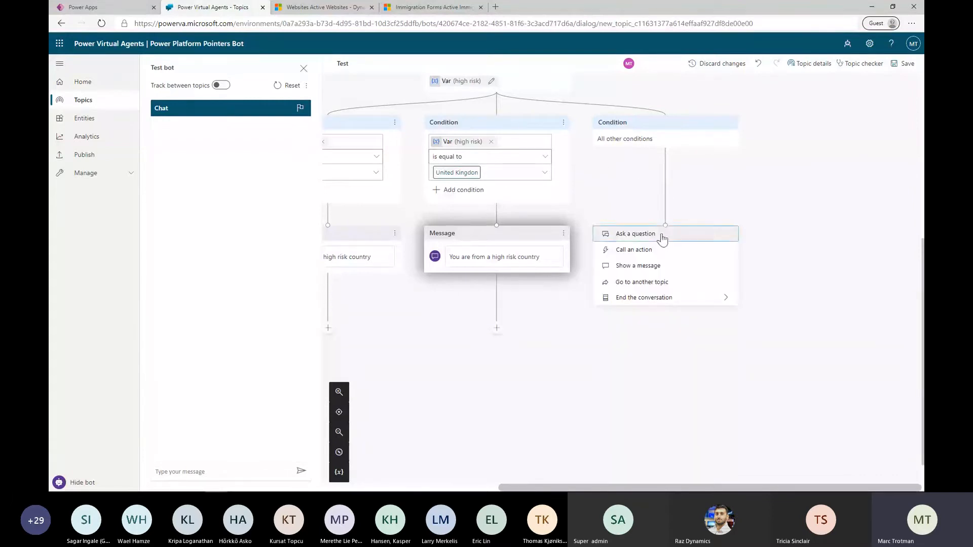
left_click(665, 234)
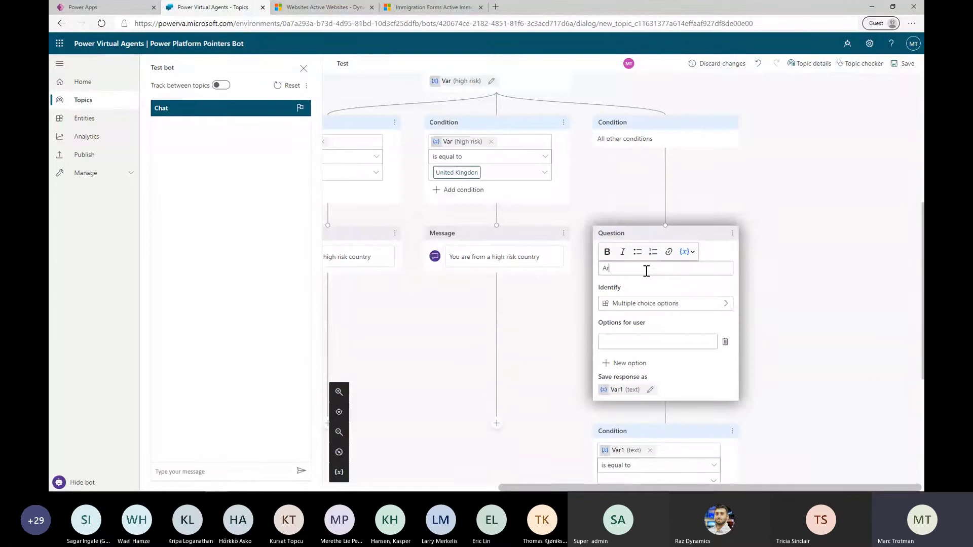
type("Are you from th")
key("BackSpace")
type("ies")
Make the new question identify the Medium Risk entity and display Bermuda as a user option
left_click(649, 304)
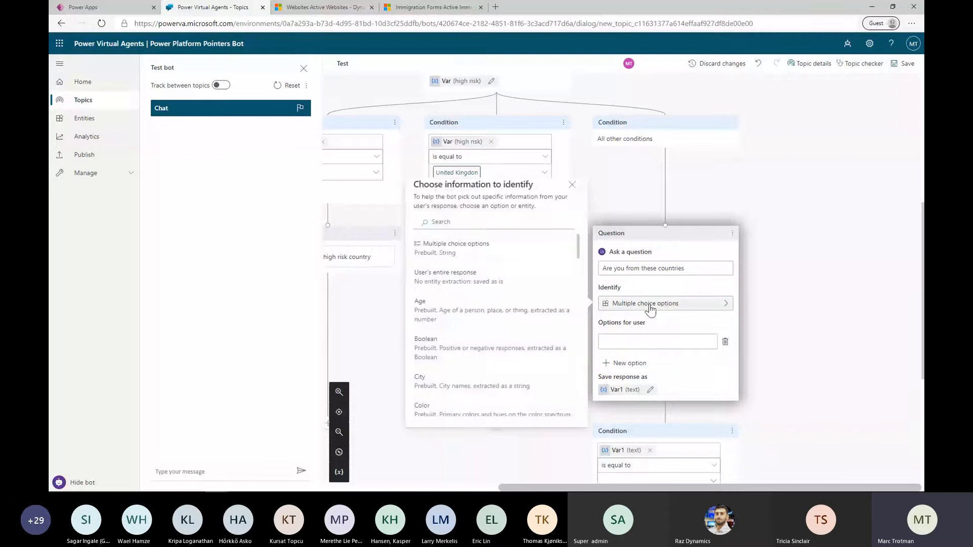
left_click(496, 245)
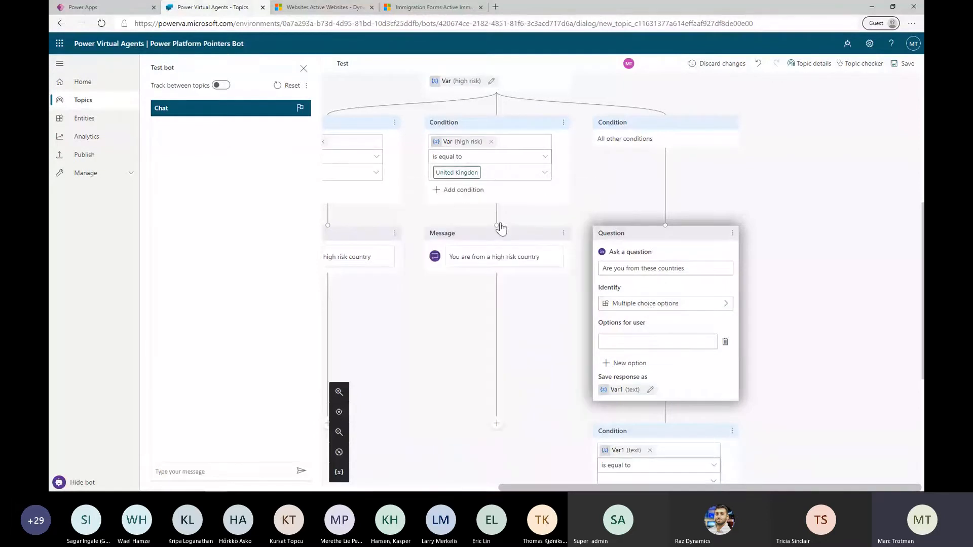
left_click(623, 303)
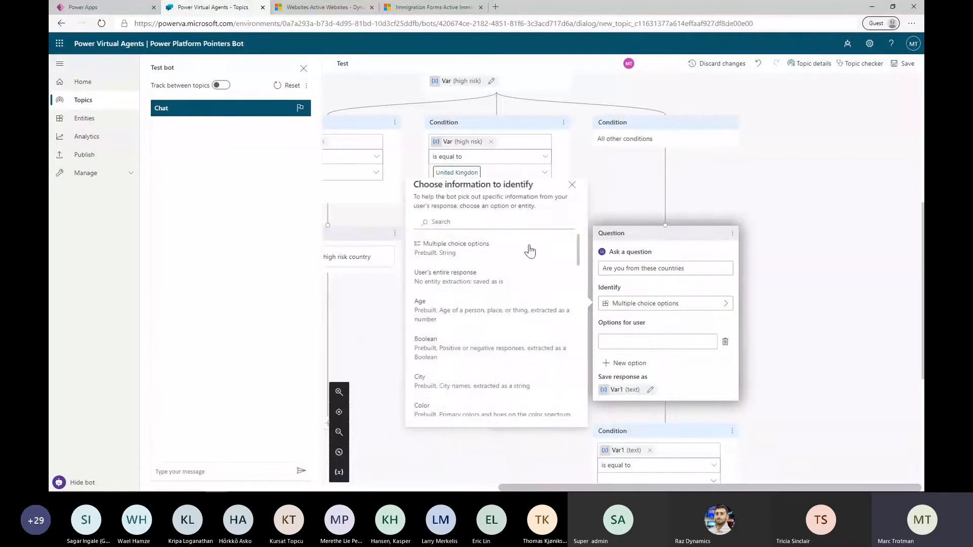
type("medium")
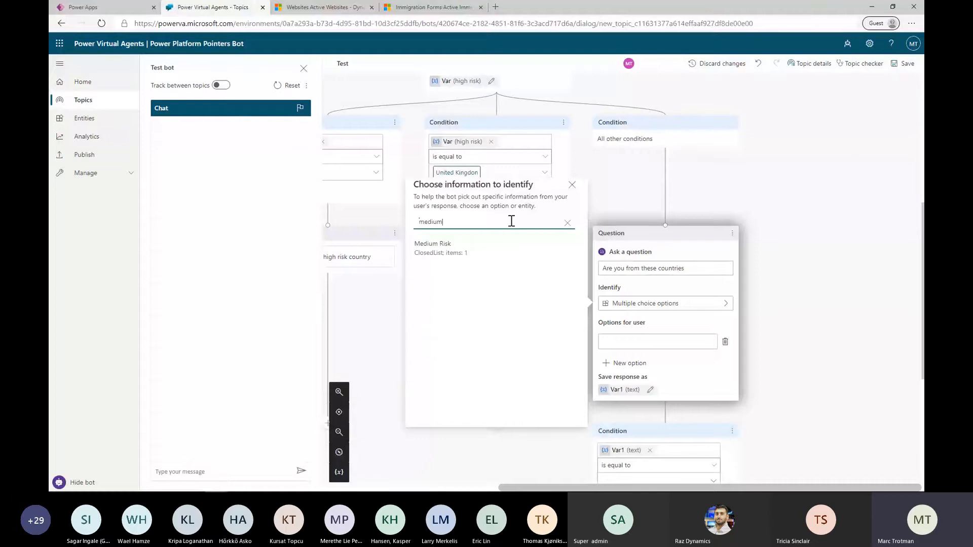
left_click(474, 245)
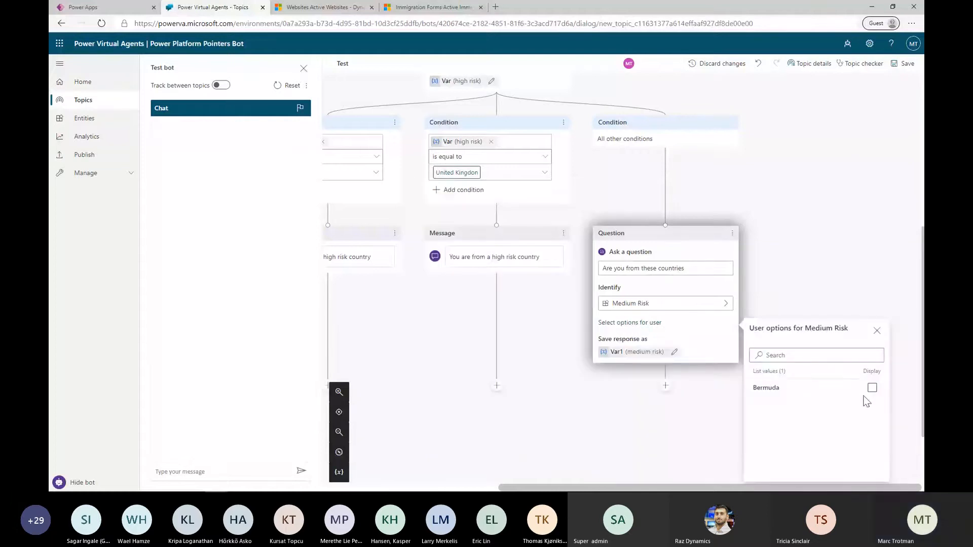
left_click(872, 388)
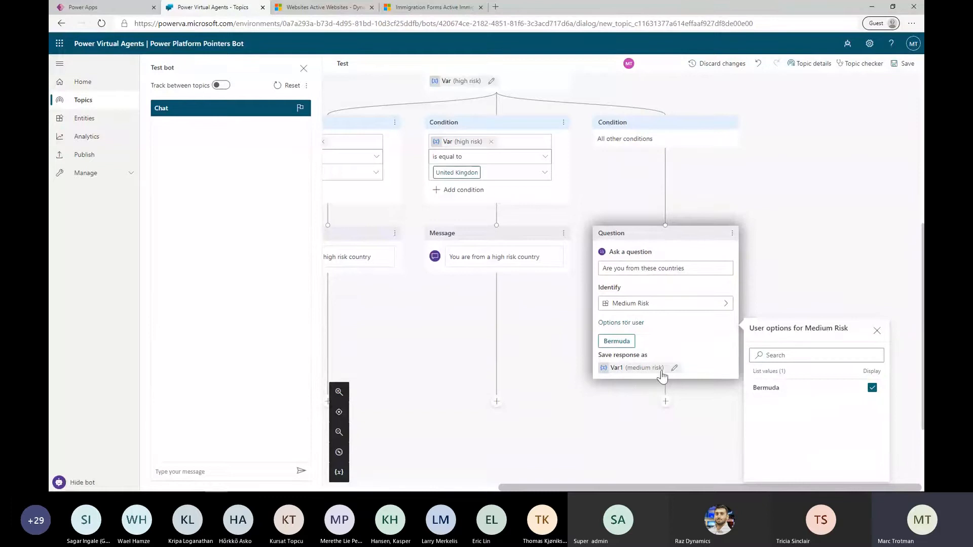
left_click(877, 331)
Add the message "You are from a medium risk country" below the Medium Risk question and save the topic
scroll(747, 411, "down", 2)
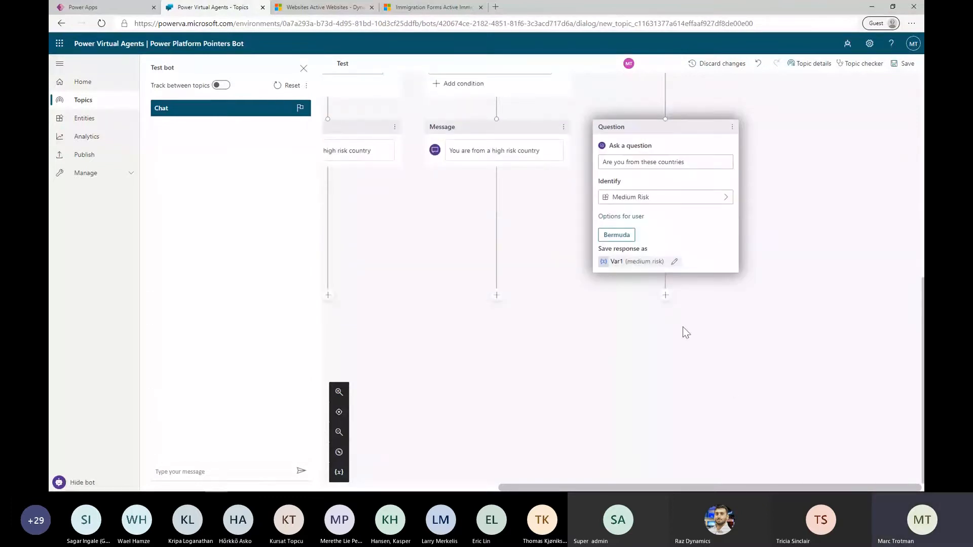
left_click(666, 295)
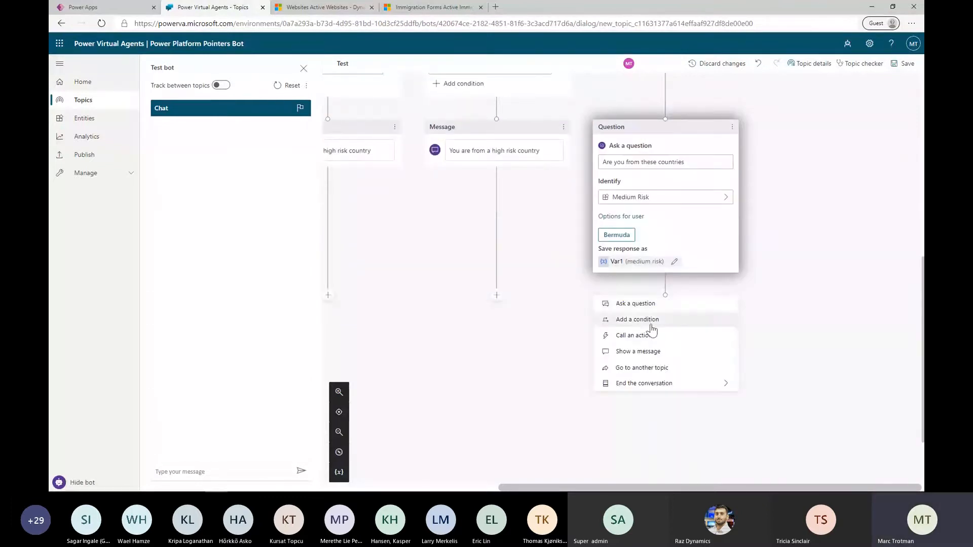
left_click(644, 354)
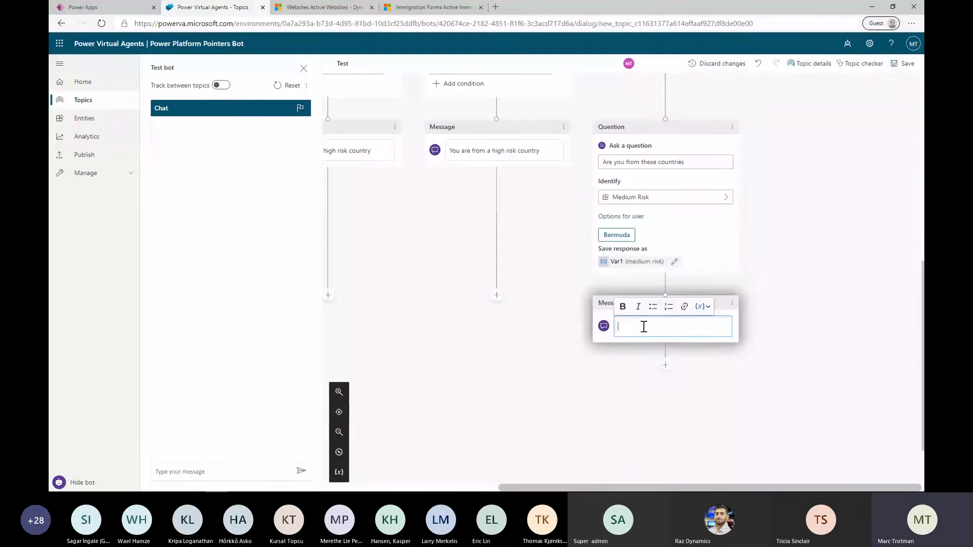
type("You are from a medium risk country")
left_click(775, 241)
left_click(904, 64)
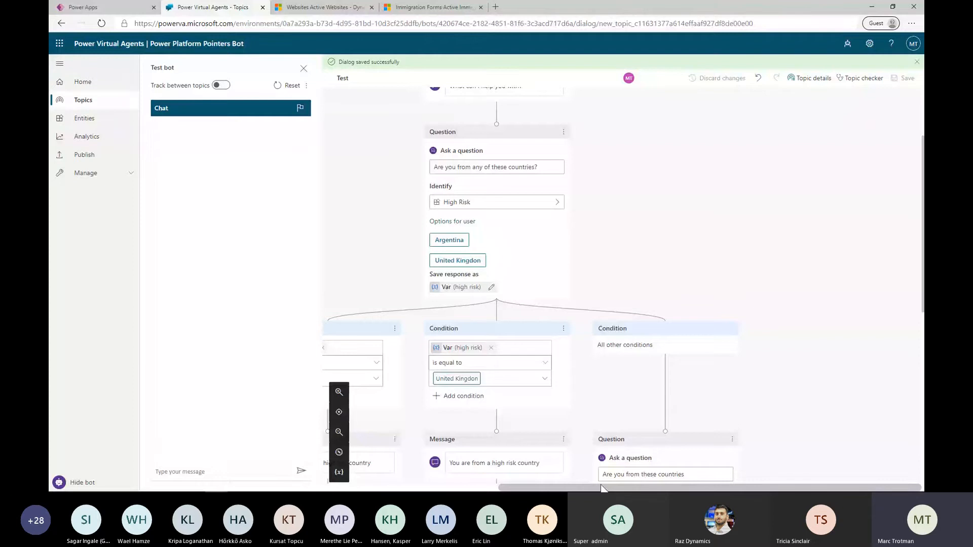
Start a test conversation with the bot by sending "hello"
left_click_drag(602, 487, 484, 491)
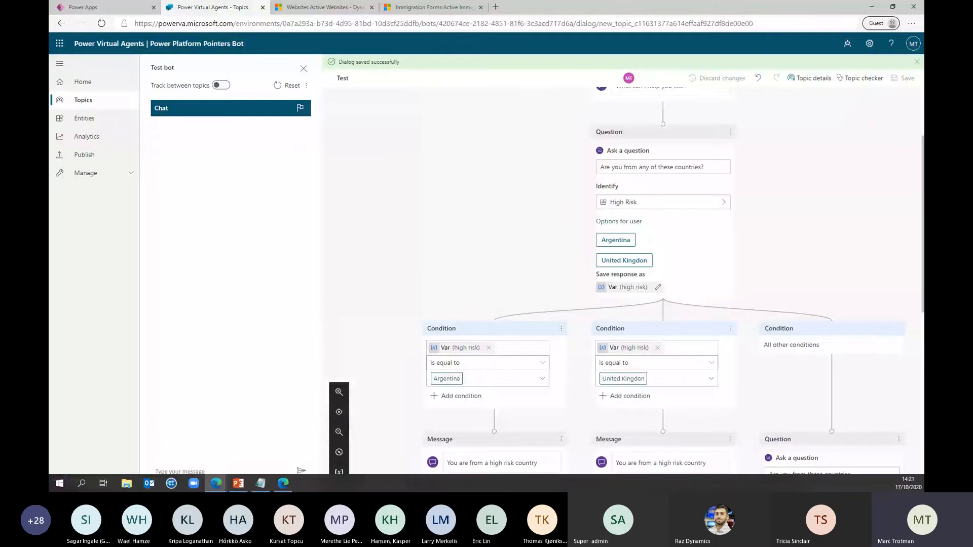
scroll(598, 364, "down", 3)
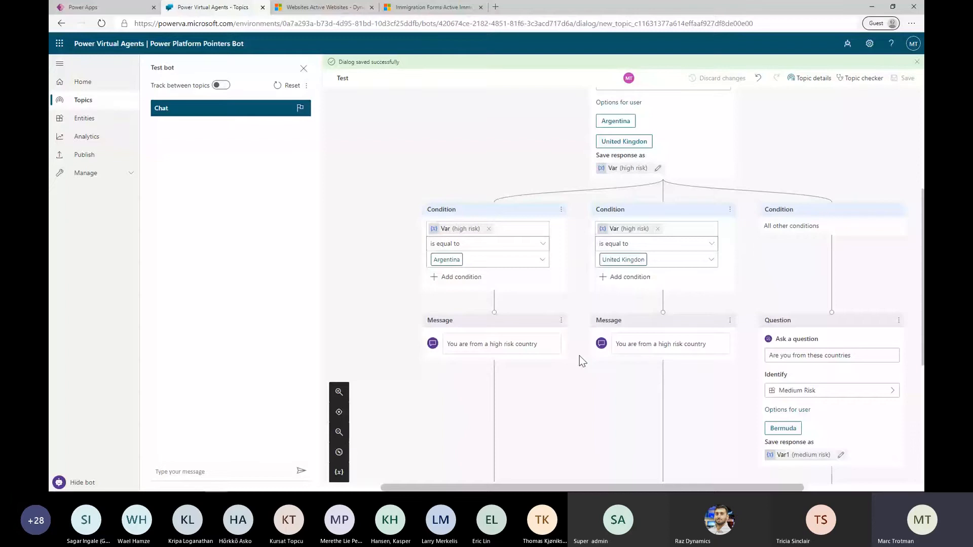
scroll(580, 355, "down", 2)
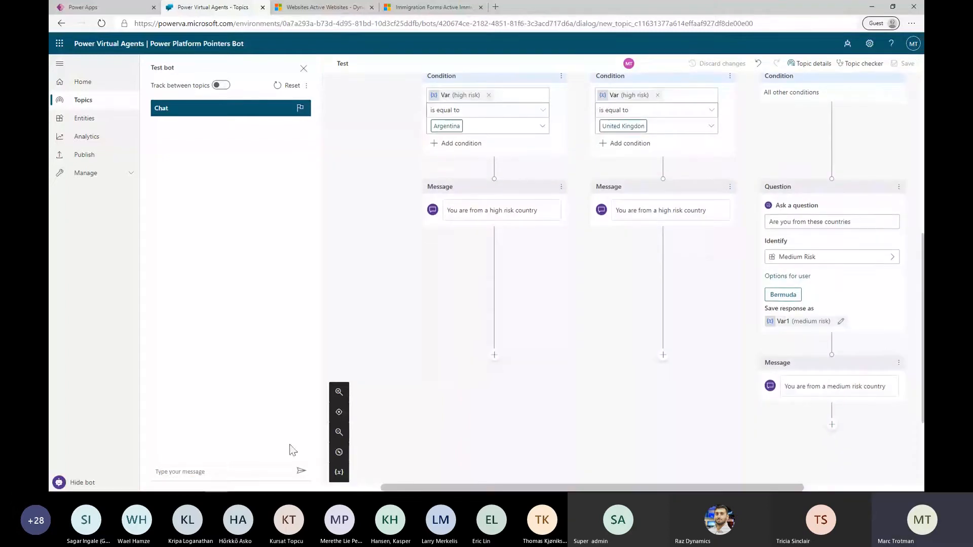
left_click(246, 473)
type("hello")
key("BackSpace")
key("BackSpace")
key("Return")
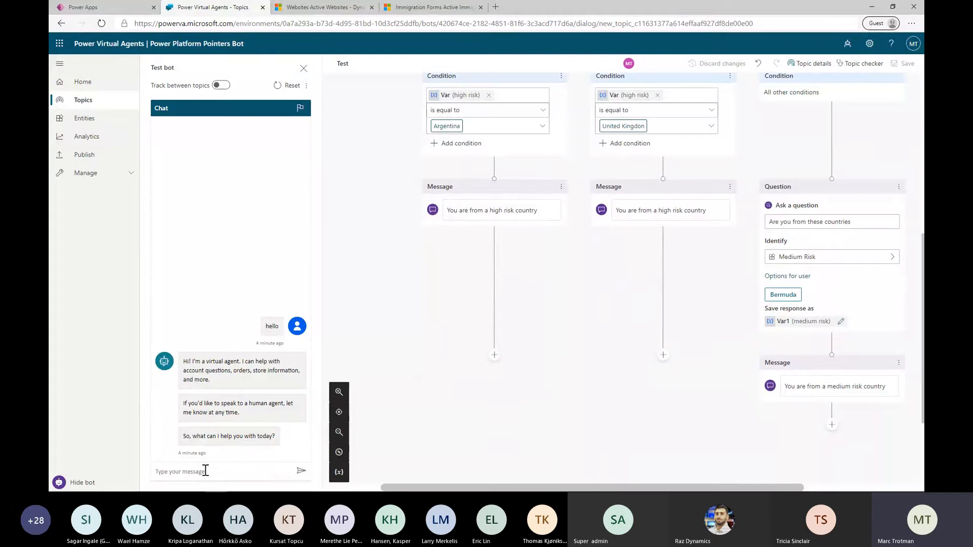
Test the topic by sending "high risk" and answering Argentina, and review the path followed in the conversation flow
type("high risk")
key("Return")
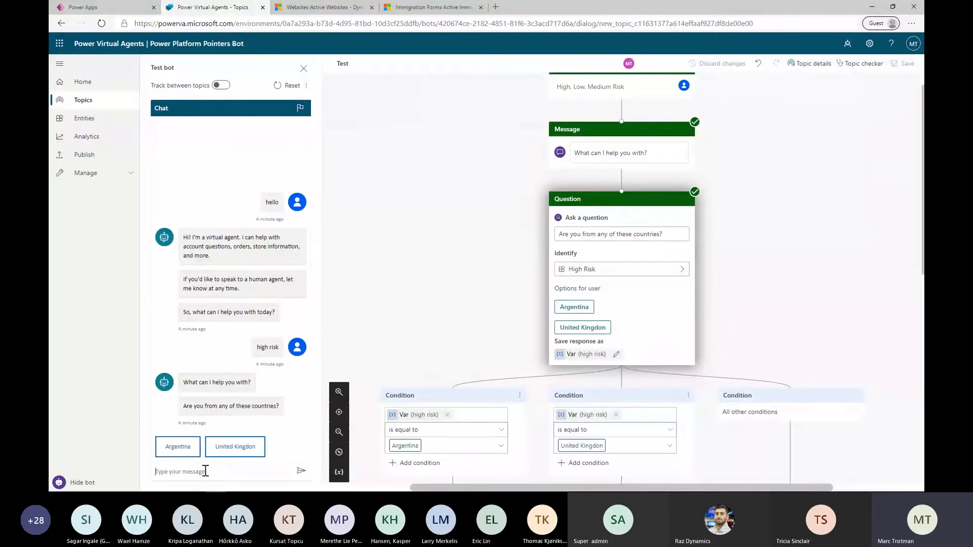
left_click(181, 447)
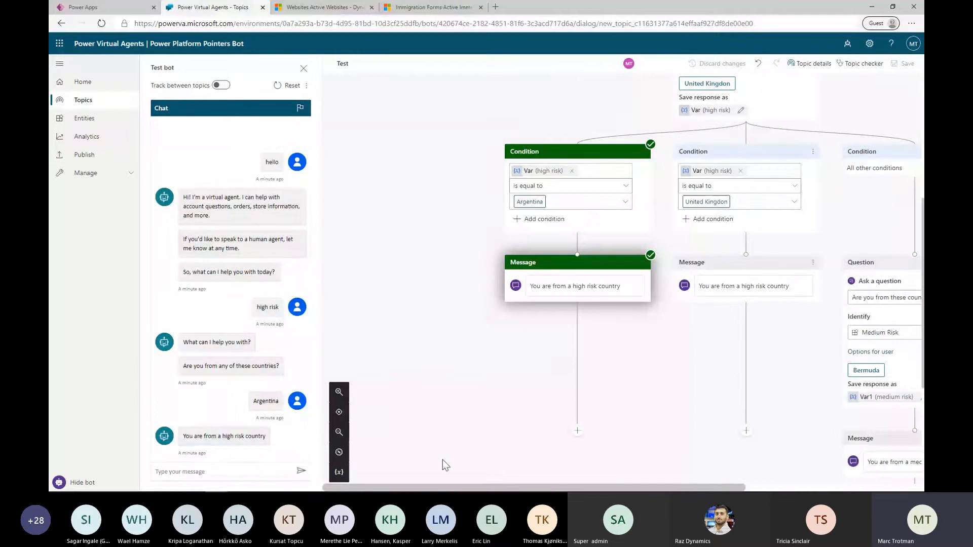
scroll(437, 433, "up", 4)
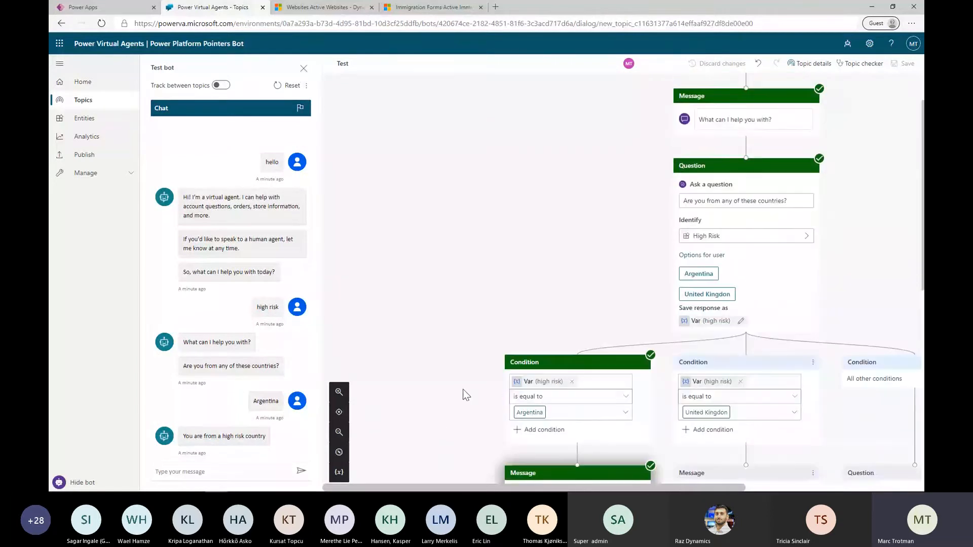
scroll(466, 395, "down", 2)
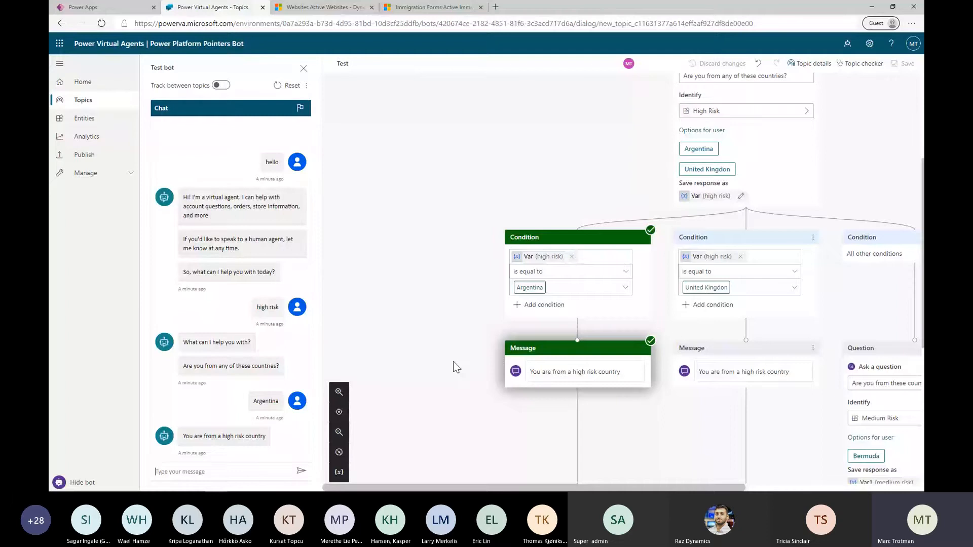
scroll(454, 365, "up", 1)
Add the list item None to the High Risk entity, save the entity and close it
left_click(89, 118)
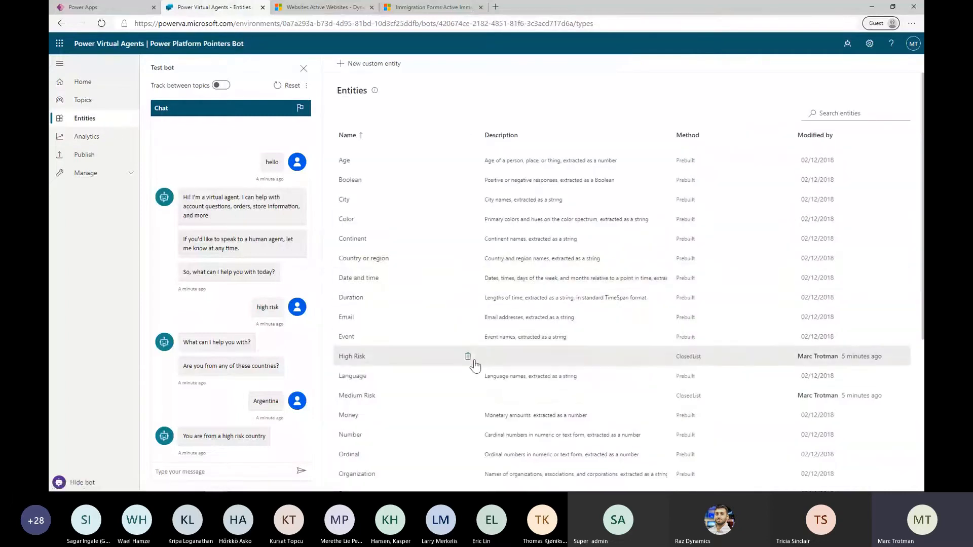
scroll(473, 385, "down", 2)
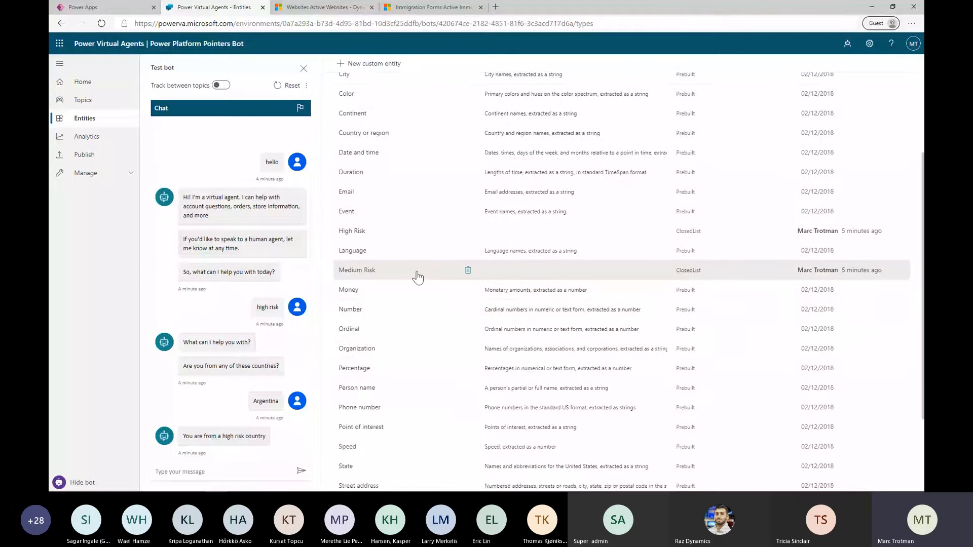
left_click(431, 232)
left_click(539, 110)
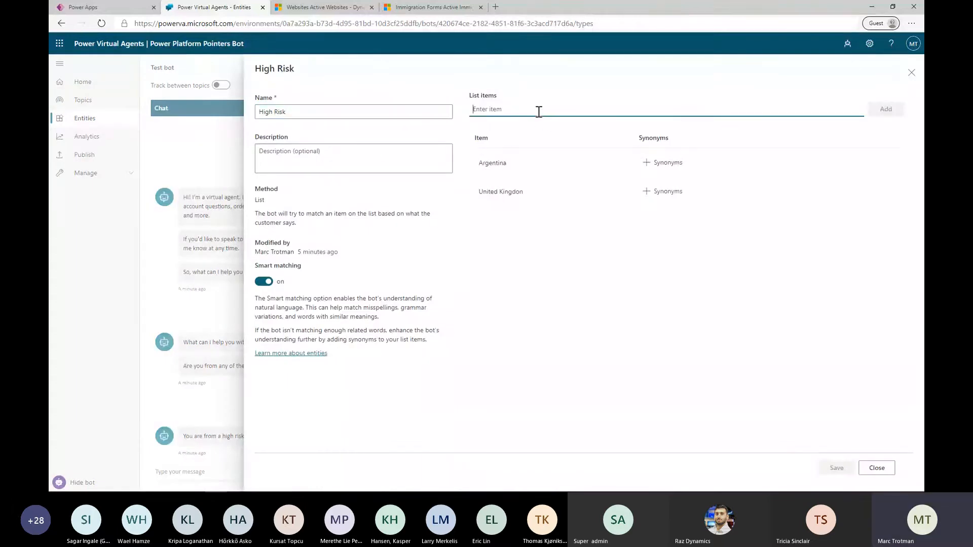
type("None")
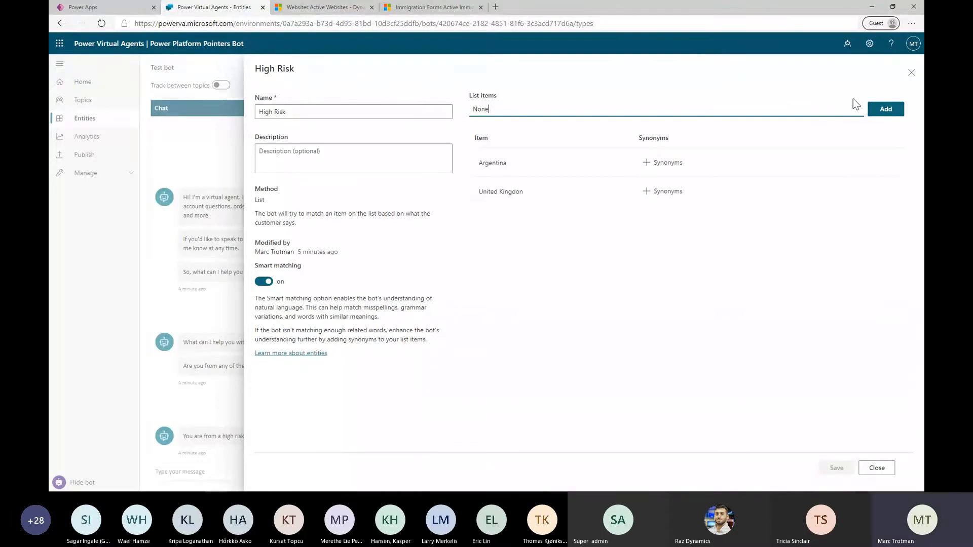
left_click(872, 111)
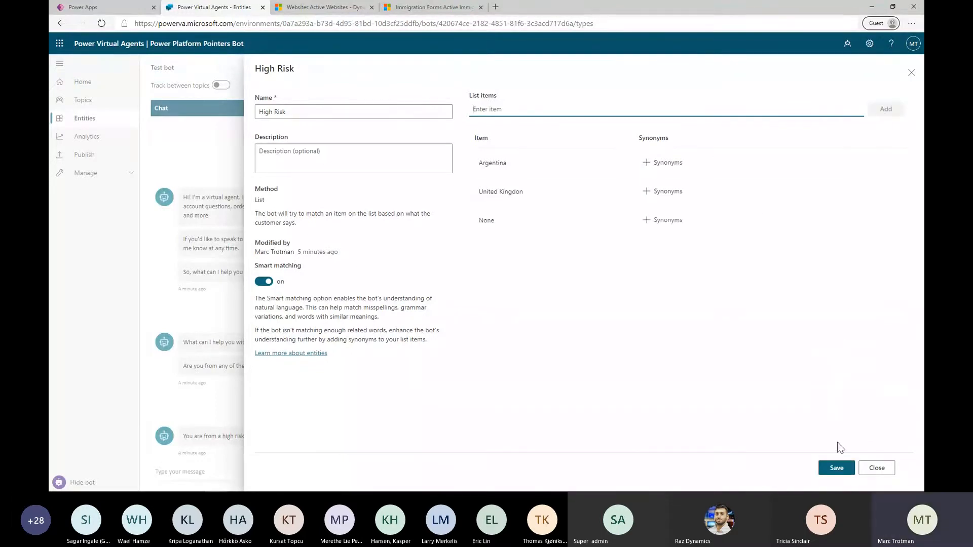
left_click(834, 467)
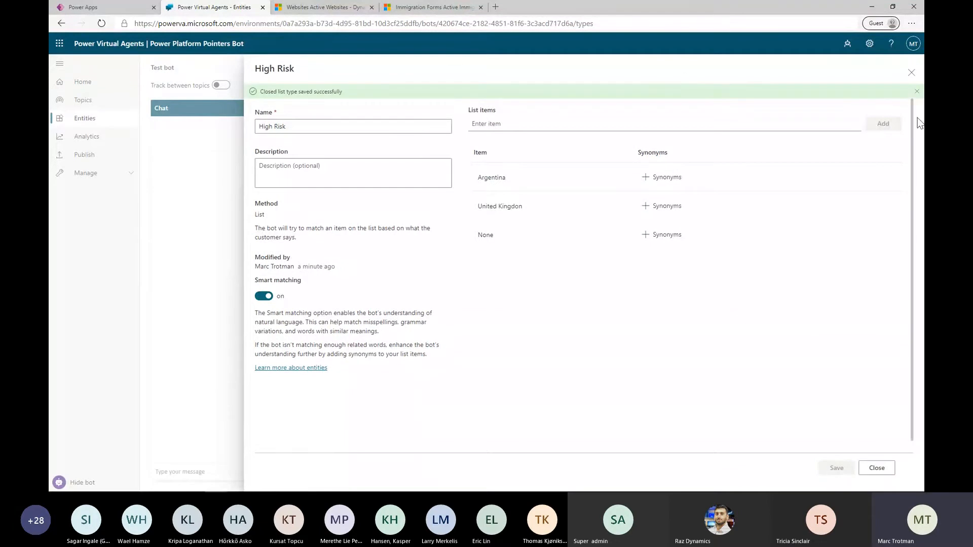
left_click(917, 92)
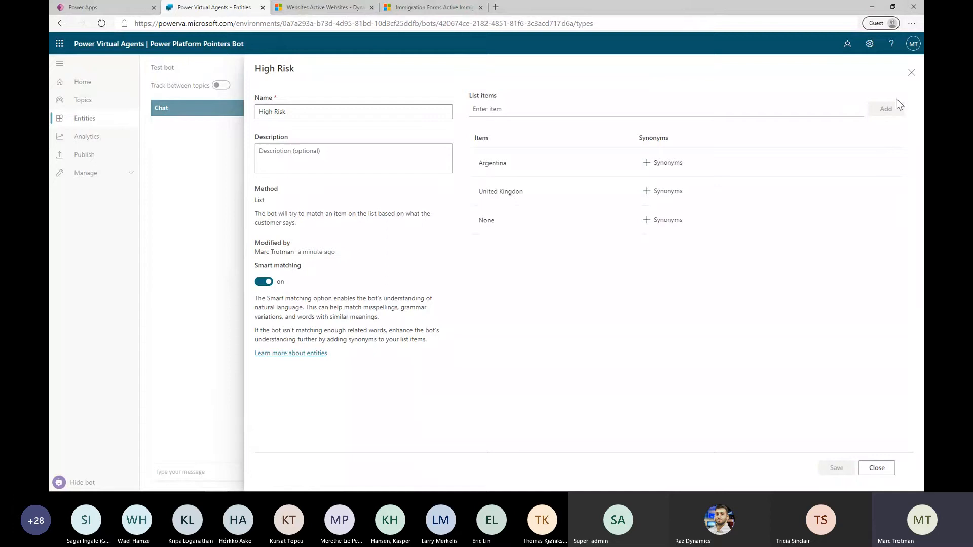
left_click(913, 73)
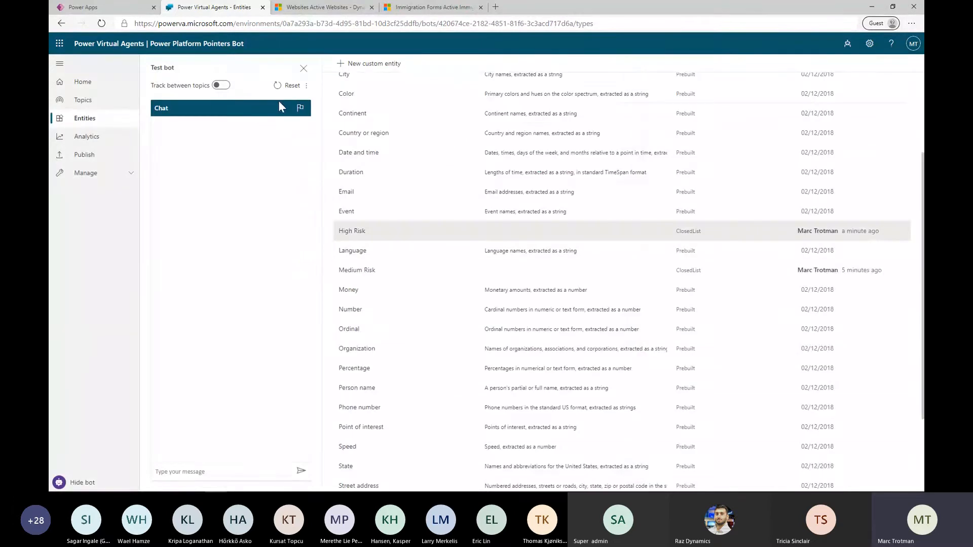
Reopen the Test topic's authoring canvas and display None as a user option for the High Risk question
left_click(104, 102)
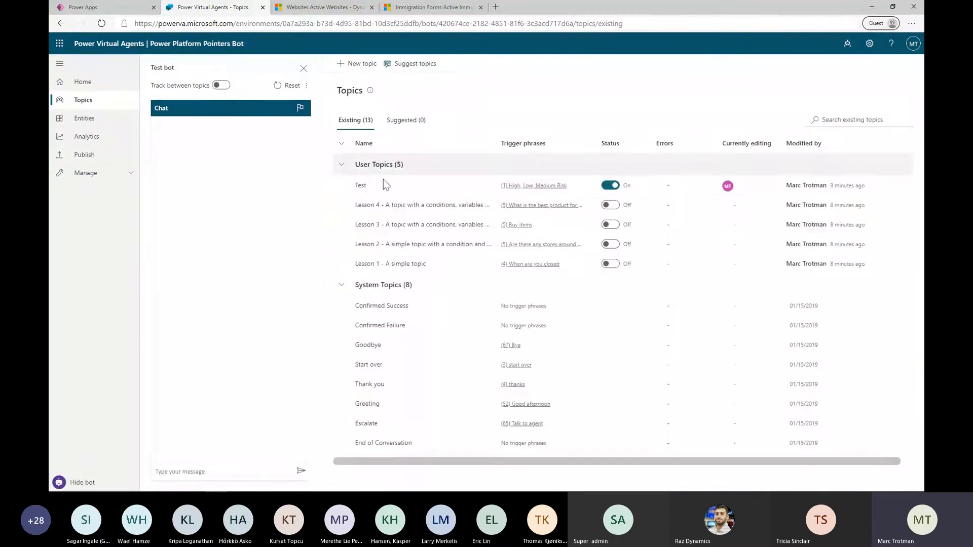
left_click(366, 186)
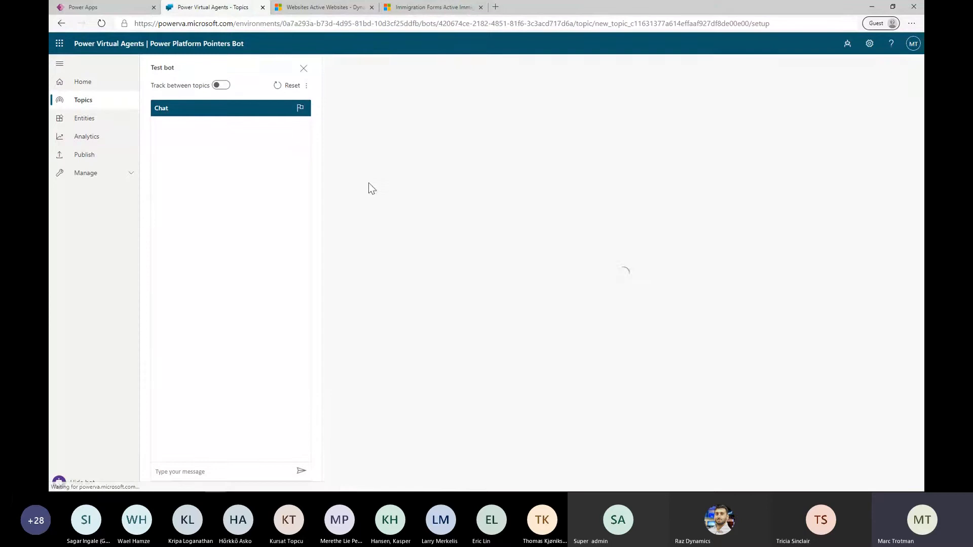
left_click(794, 127)
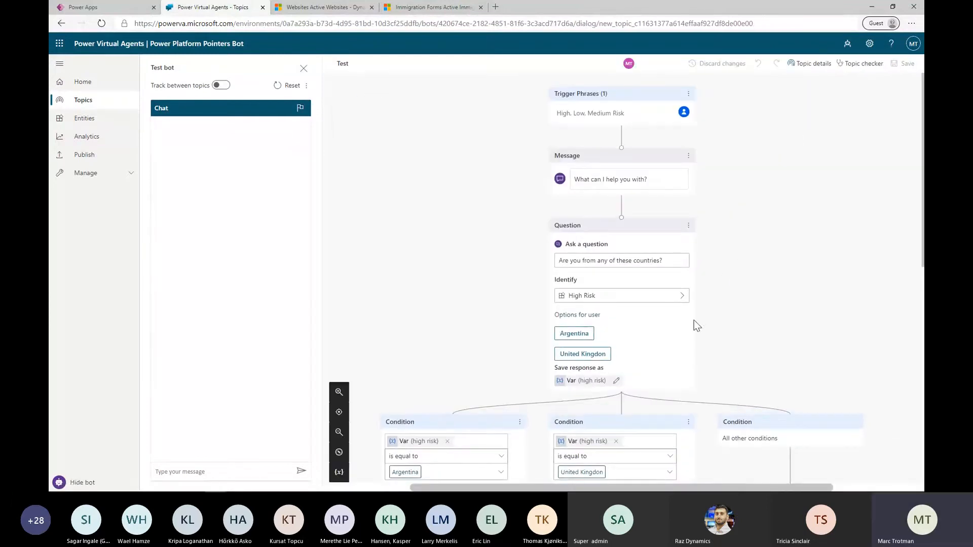
left_click(600, 302)
left_click(598, 300)
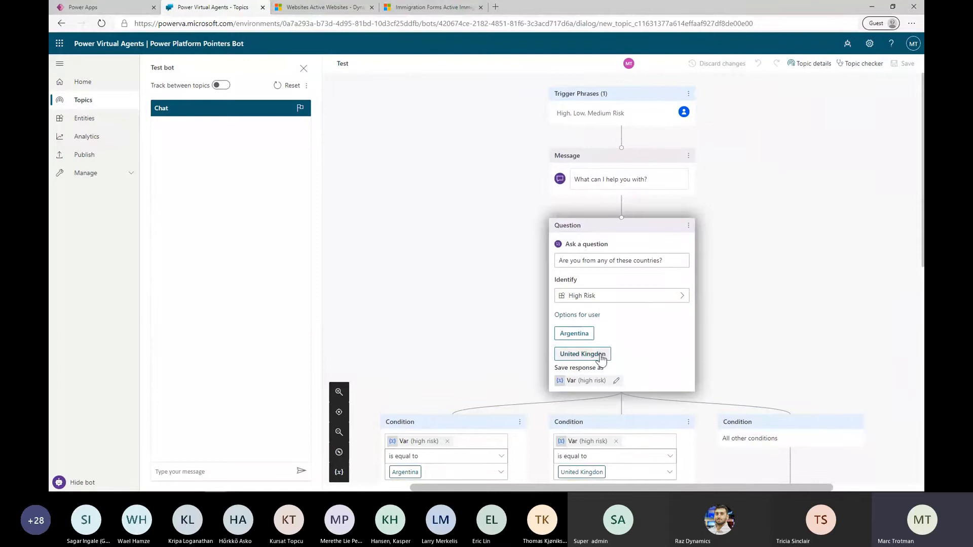
scroll(602, 356, "down", 3)
left_click(598, 196)
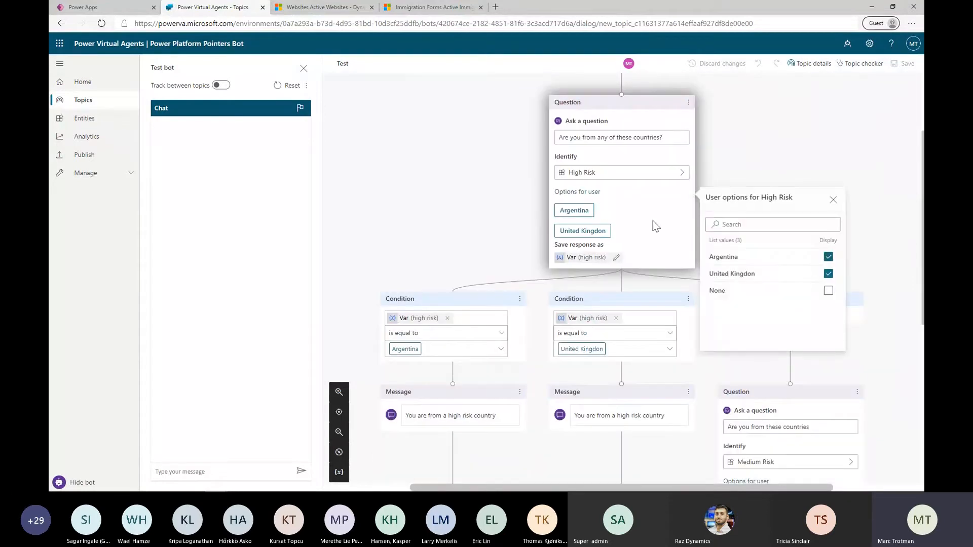
left_click(829, 291)
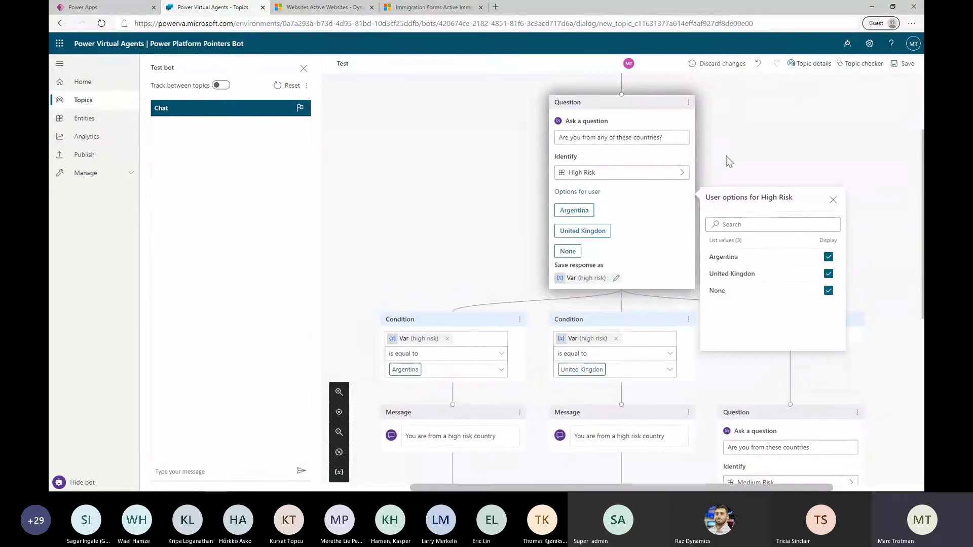
Close the High Risk user options and test the topic by sending "high risk" and answering United Kingdom
left_click(834, 199)
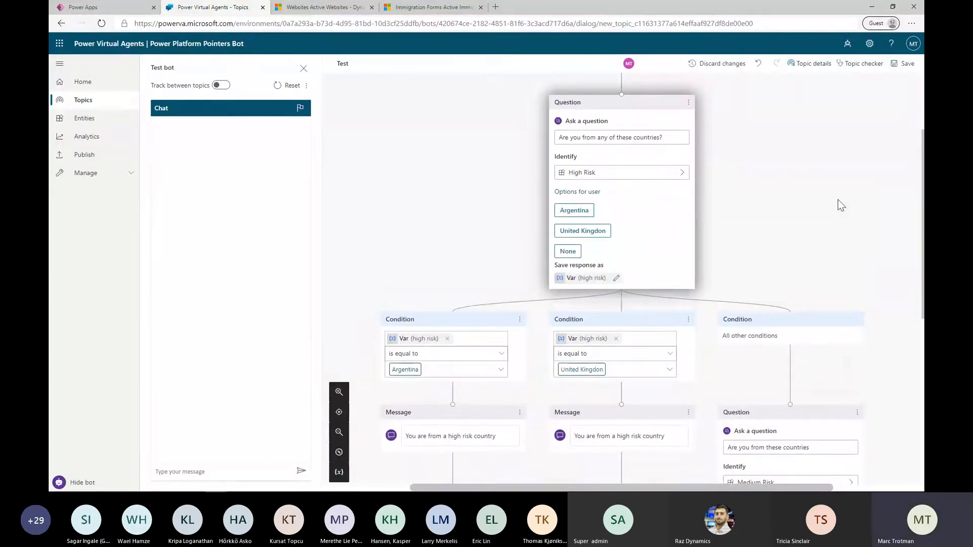
scroll(852, 223, "down", 2)
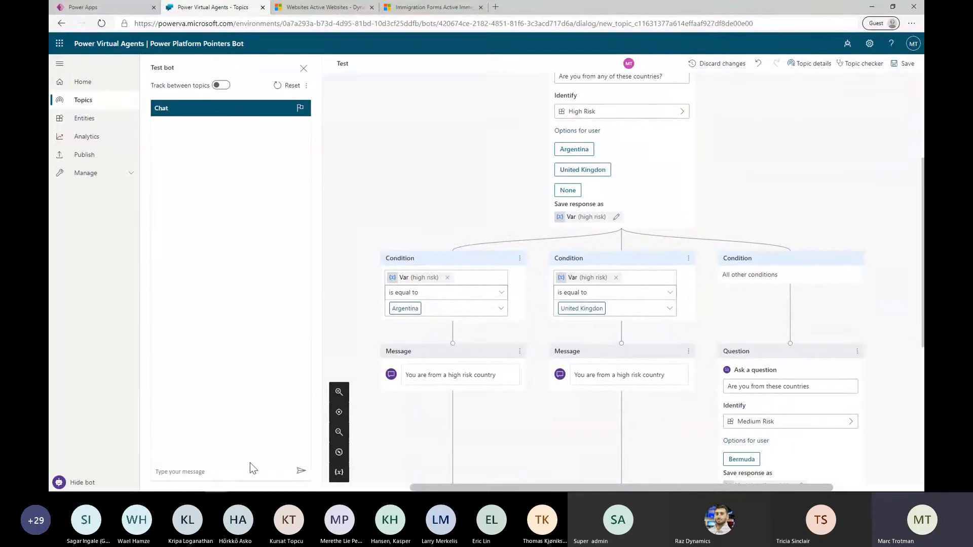
left_click(222, 474)
type("high risk")
key("Return")
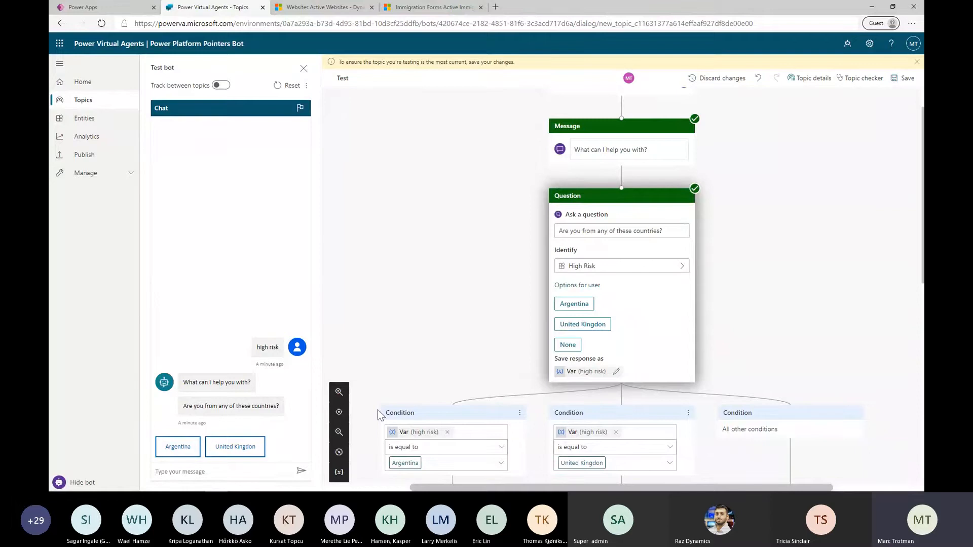
left_click(246, 455)
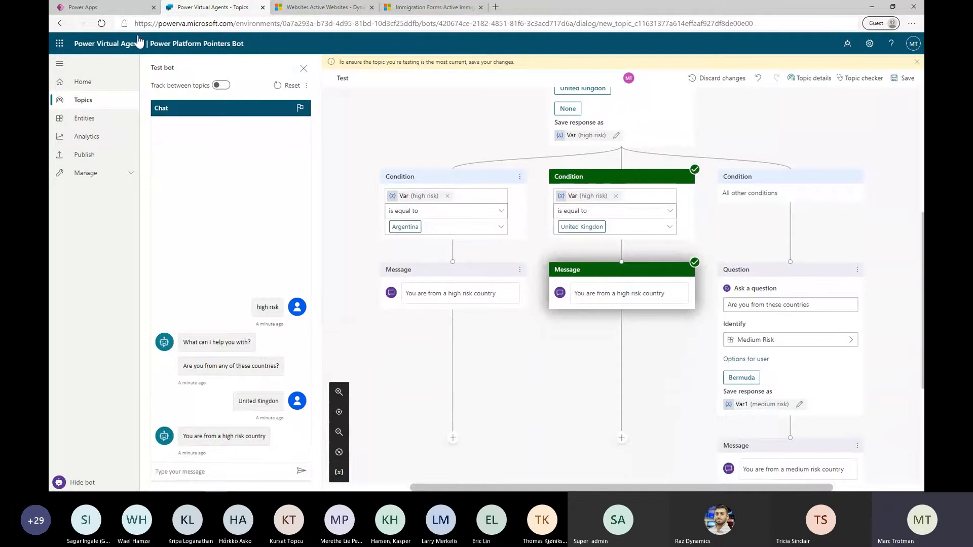
Open CovID Bot from the Power Apps chatbot list and close Power Platform Pointers Bot without saving its changes
left_click(128, 8)
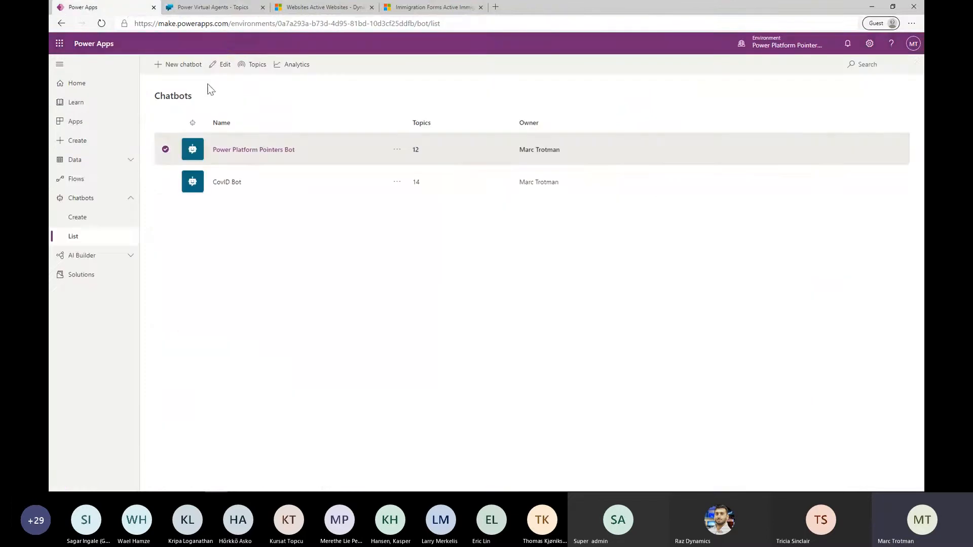
left_click(227, 183)
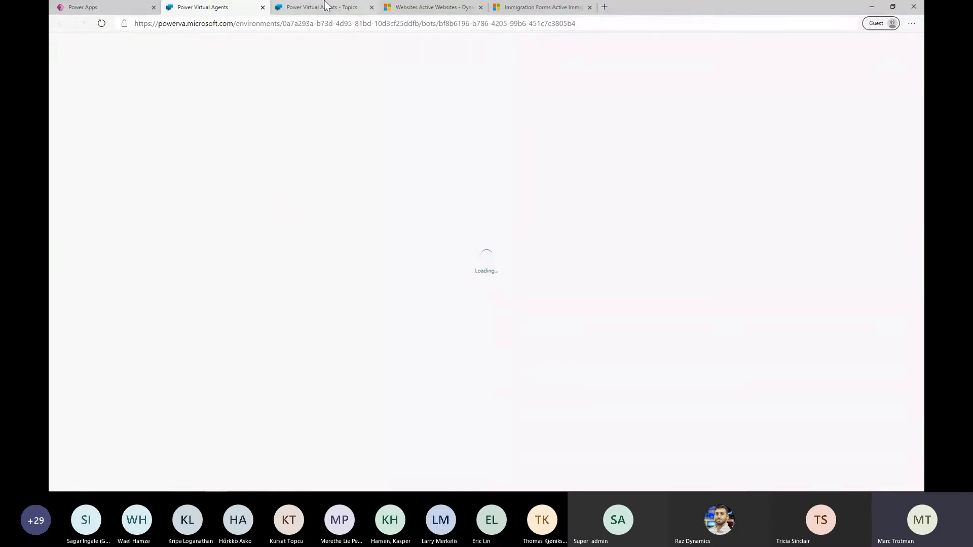
left_click(327, 7)
left_click(400, 7)
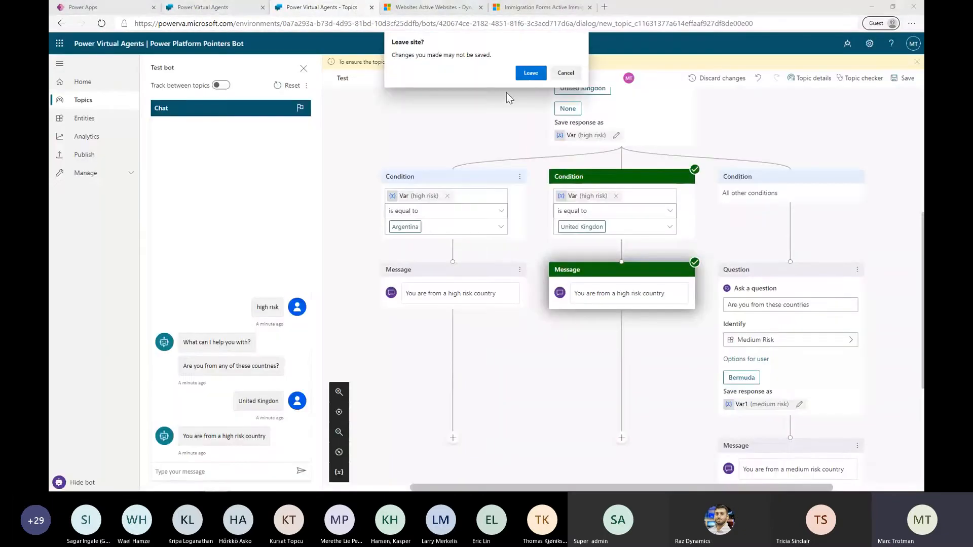
left_click(528, 76)
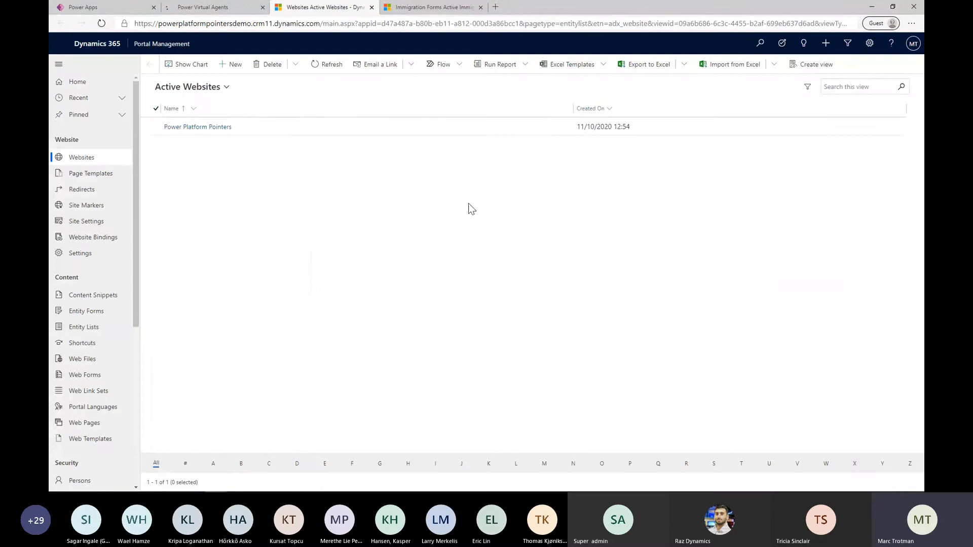
left_click(218, 7)
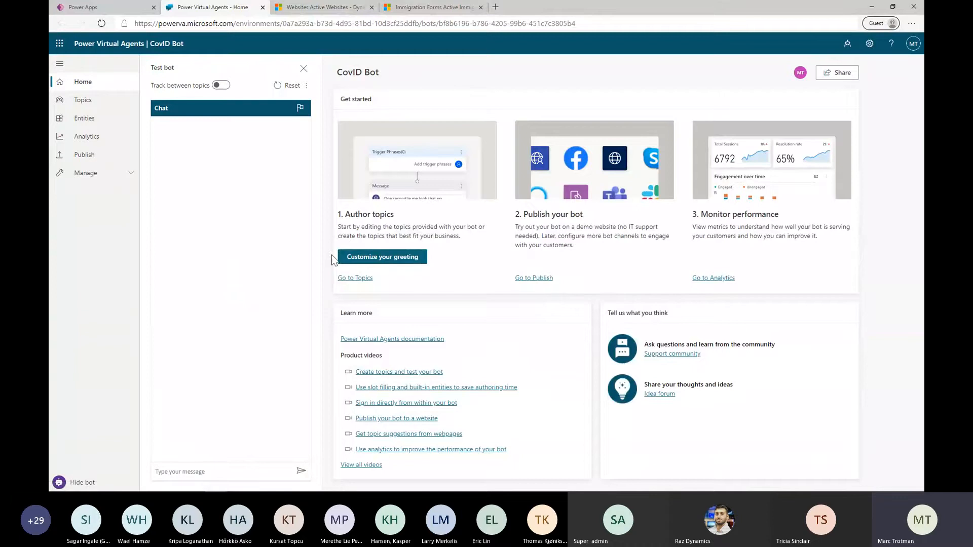
Open the authoring canvas of CovID Bot's Entrance Requirements topic and review its High Risk question, country conditions, messages and redirects
left_click(103, 100)
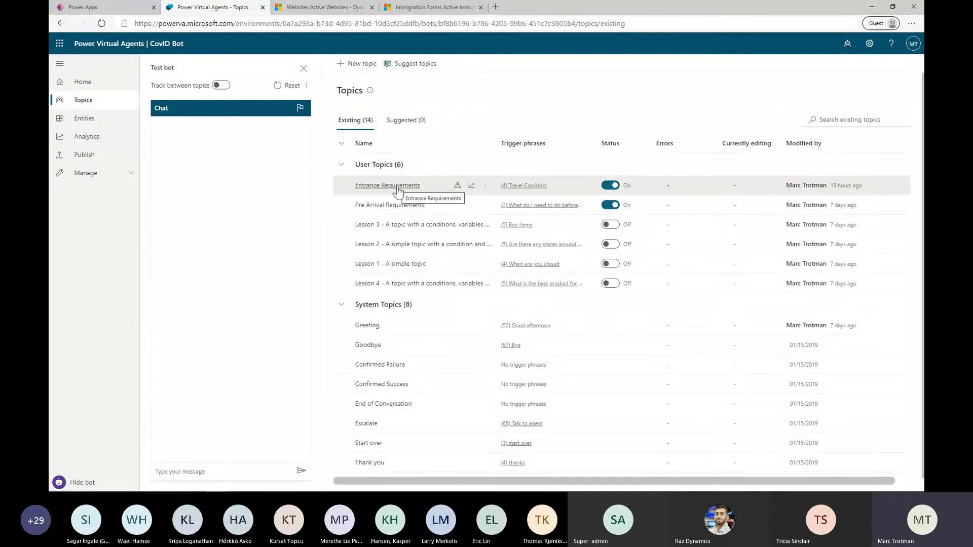
left_click(398, 186)
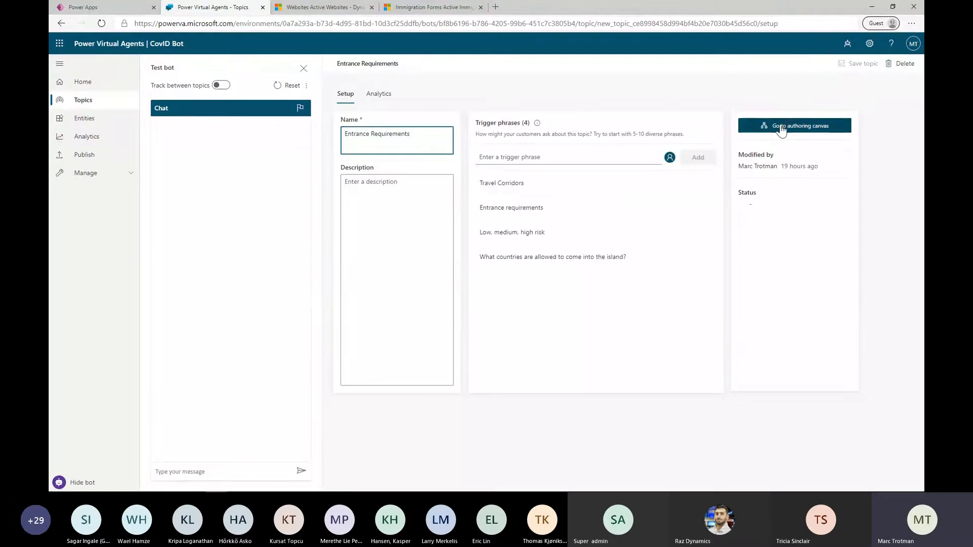
left_click(783, 125)
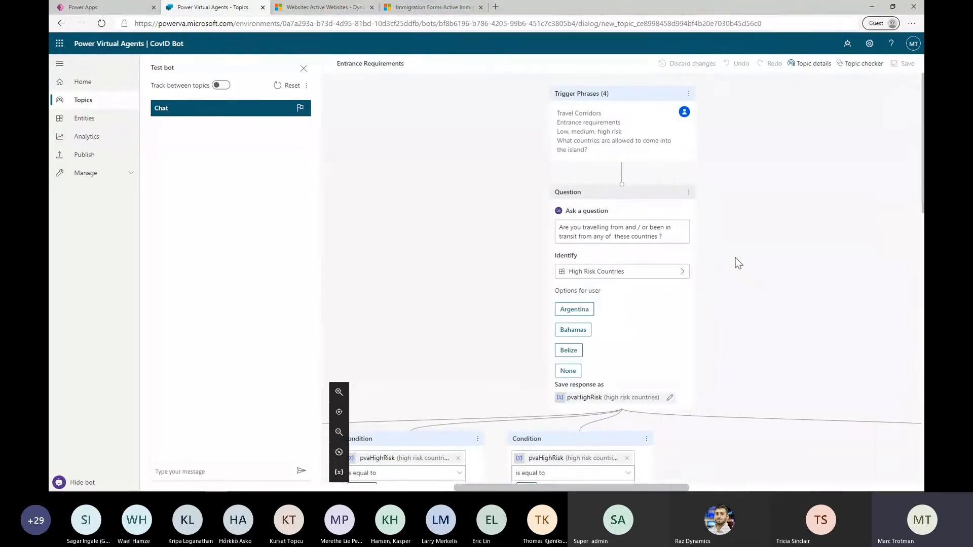
scroll(736, 259, "down", 2)
scroll(736, 260, "up", 2)
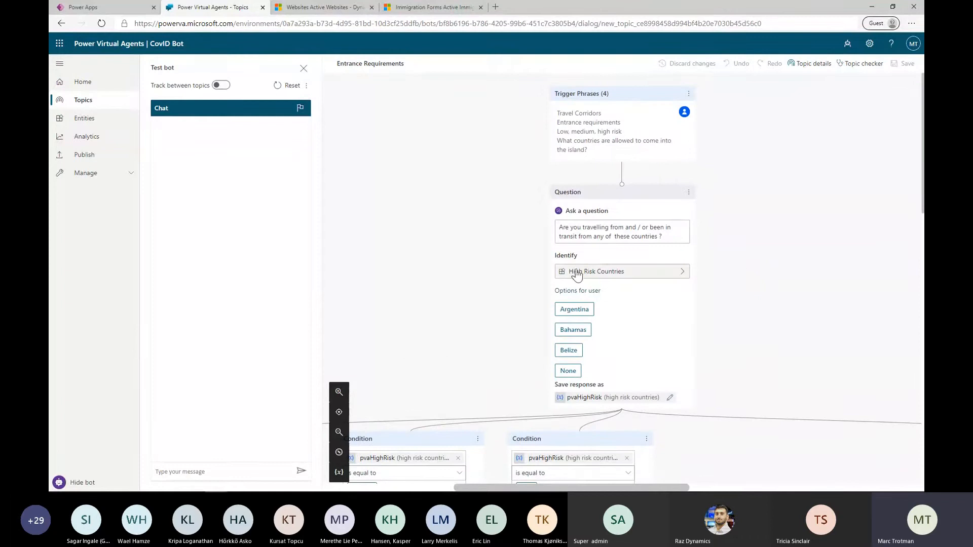
scroll(637, 278, "down", 4)
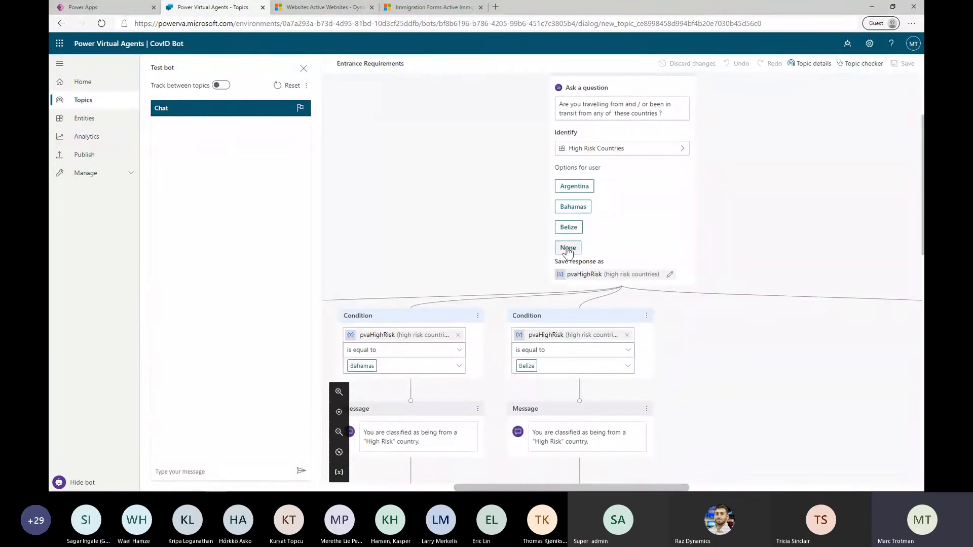
scroll(621, 244, "down", 4)
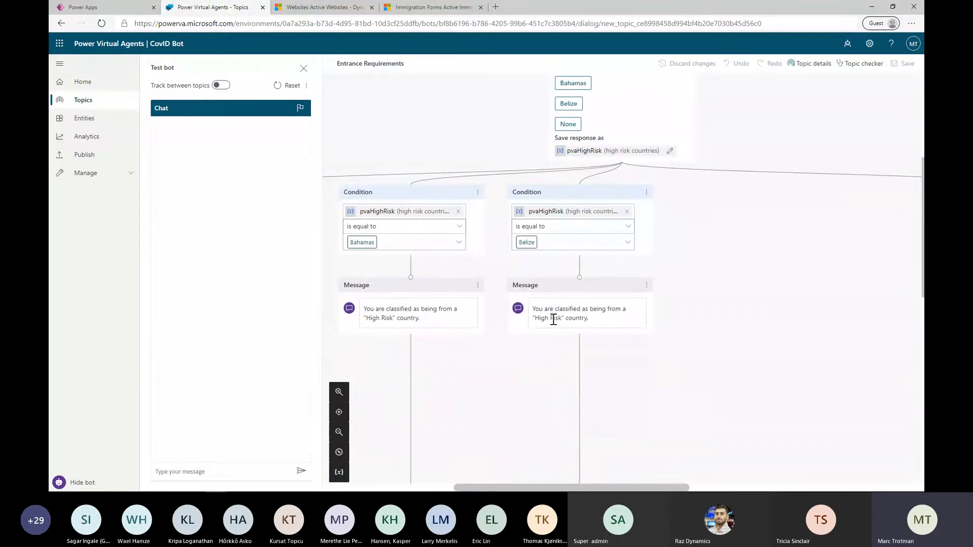
scroll(553, 320, "down", 6)
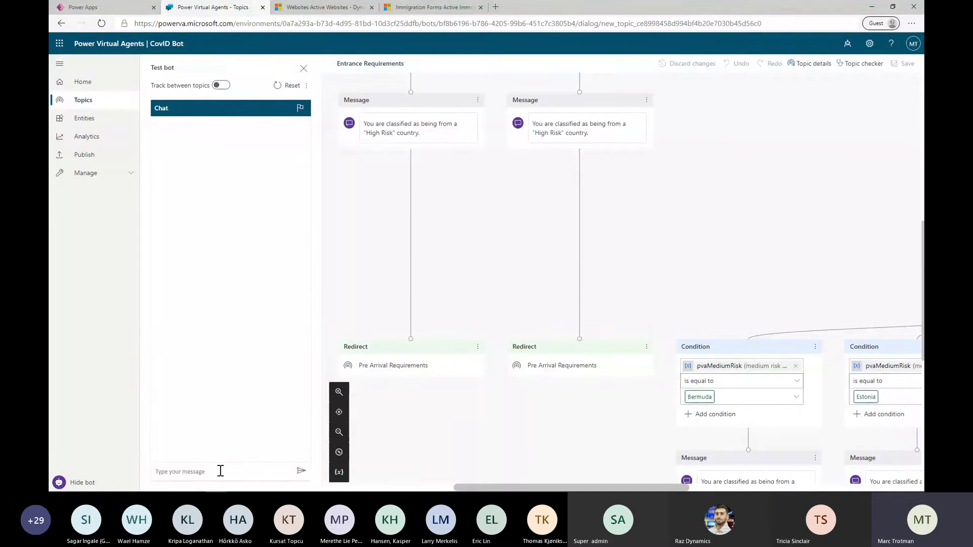
Start a test conversation with "hi", send "high risk" and answer Argentina to the travel question
type("hi")
key("Return")
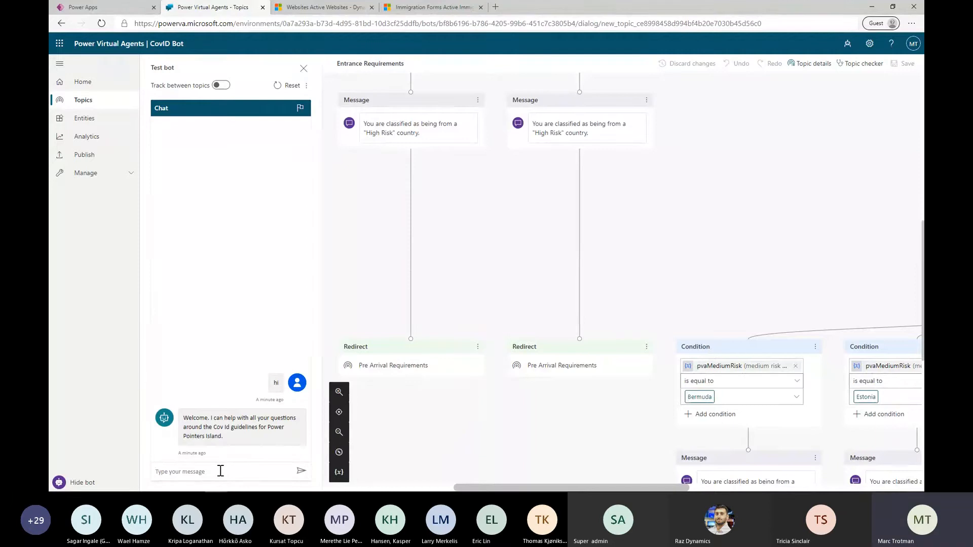
type("high risk")
key("Return")
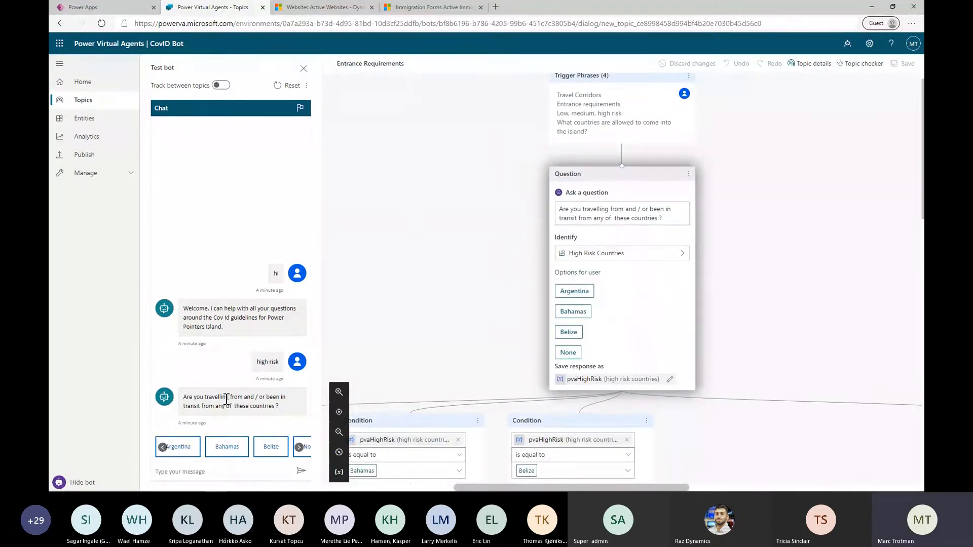
left_click(189, 446)
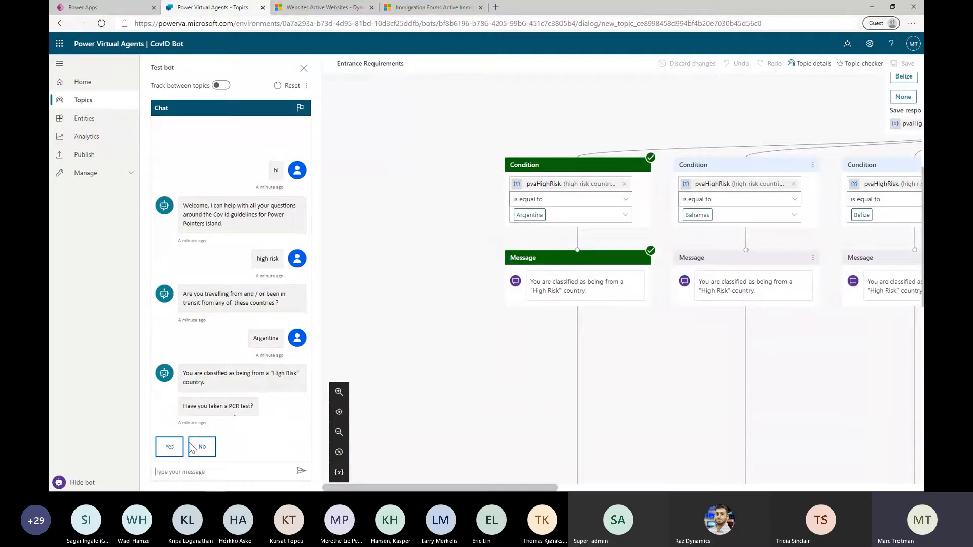
Answer the PCR and pre-arrival form questions with Yes, Within 3 Days Of Arrival, Yes and No, and check the linked pre-arrival form
left_click(171, 448)
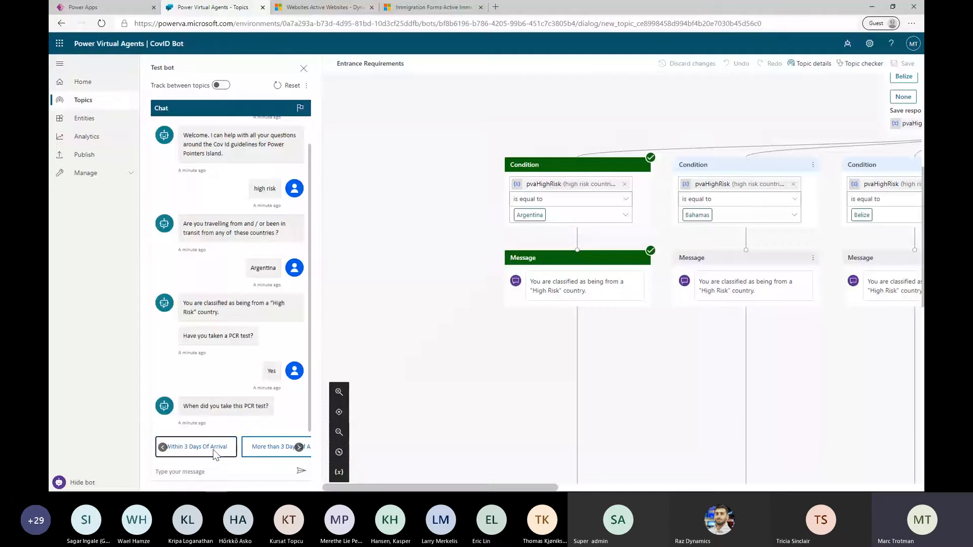
left_click(213, 451)
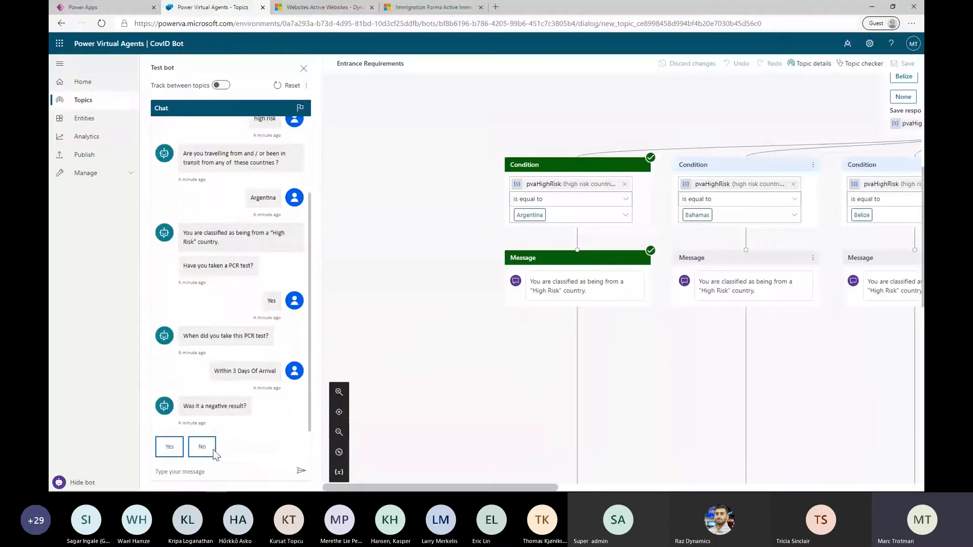
left_click(171, 446)
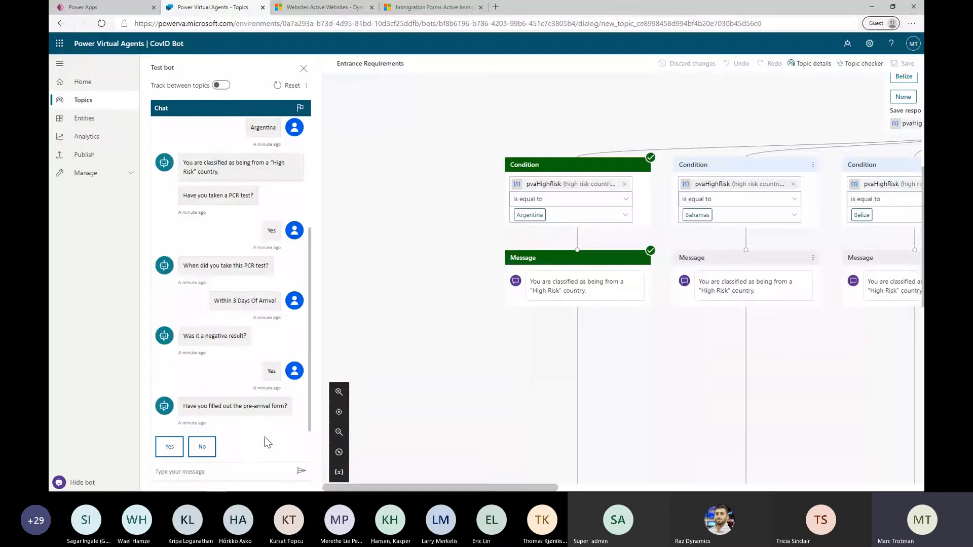
left_click(208, 450)
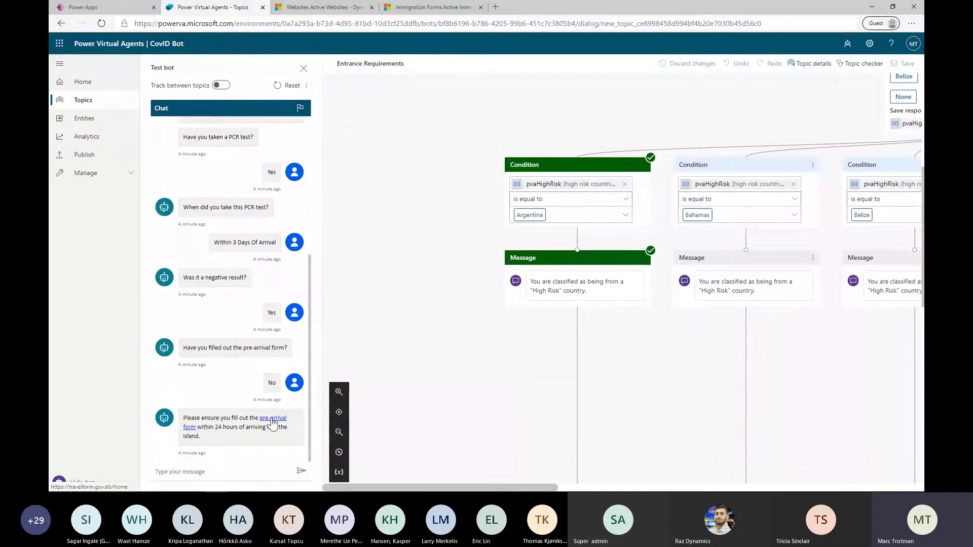
left_click(272, 421)
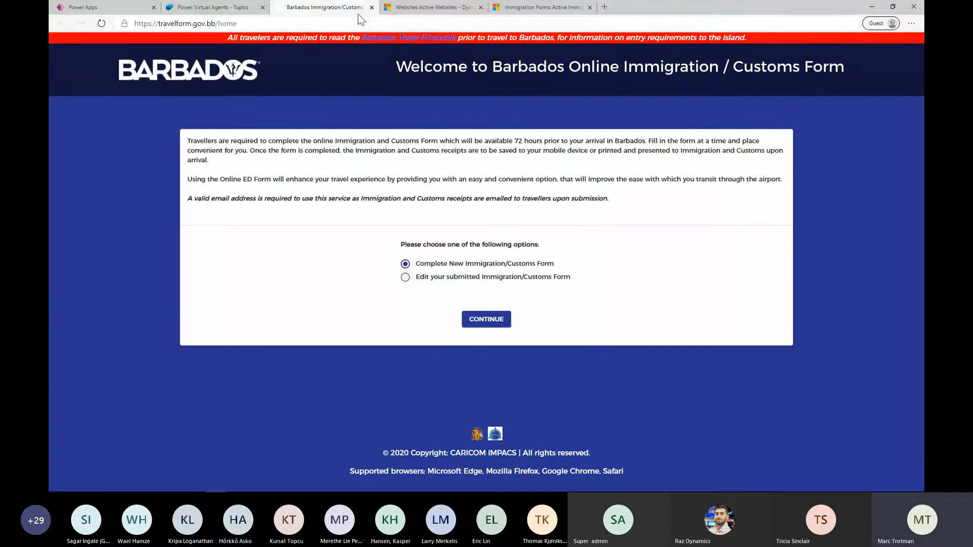
left_click(371, 7)
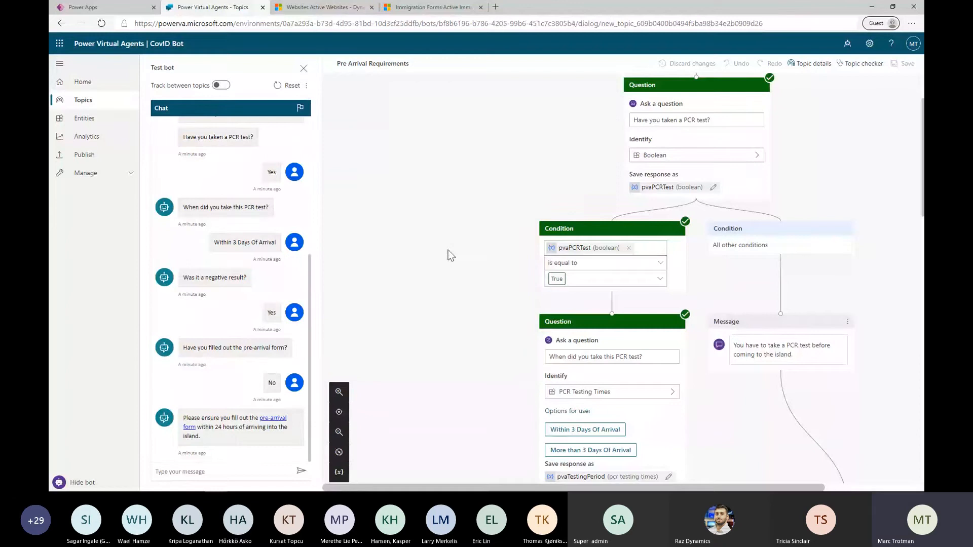
Review the path the test conversation followed through the Pre Arrival Requirements topic, from the trigger phrases to the pre-arrival form condition
scroll(448, 248, "up", 2)
scroll(448, 245, "down", 7)
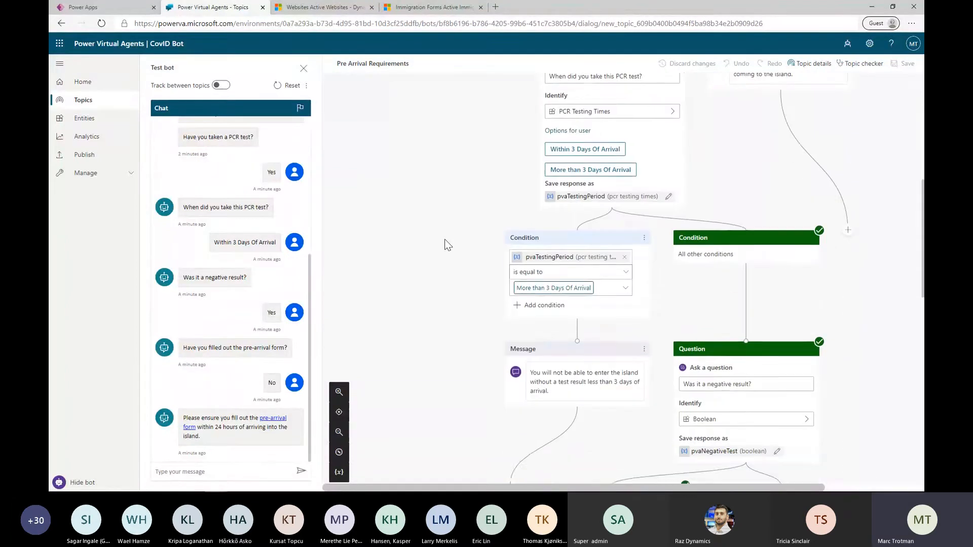
scroll(448, 245, "down", 5)
scroll(449, 245, "down", 1)
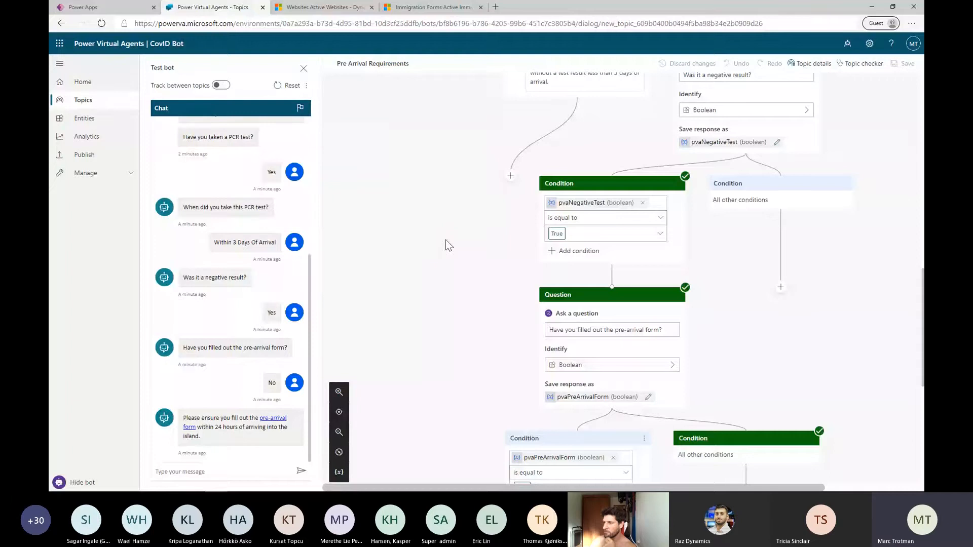
scroll(452, 239, "up", 13)
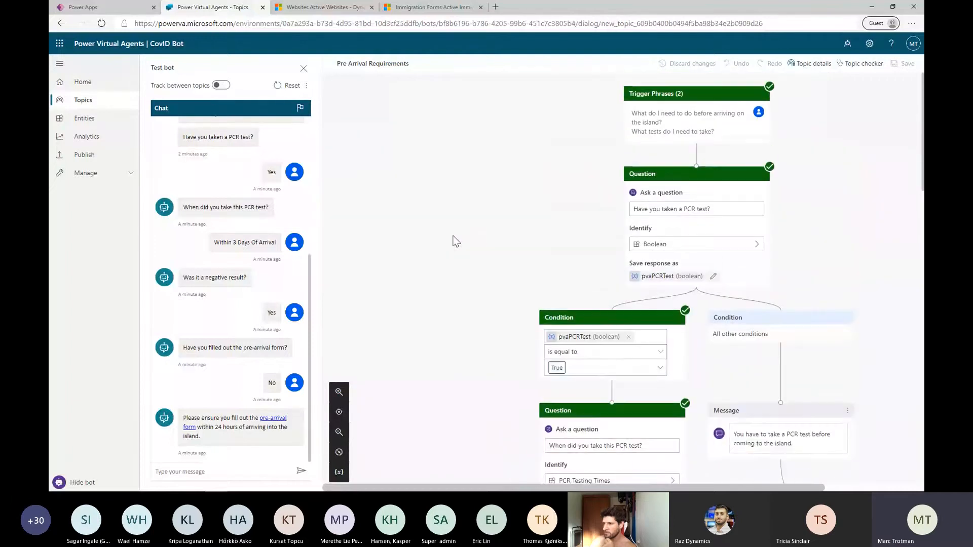
Close the test chat, return to CovID Bot's topic list and start suggesting topics from a link to online content
left_click(303, 68)
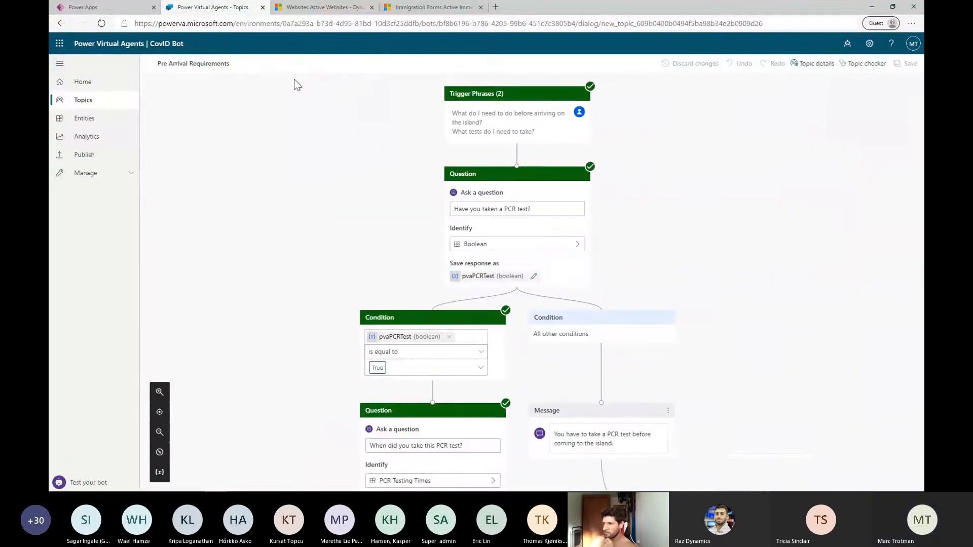
left_click(95, 104)
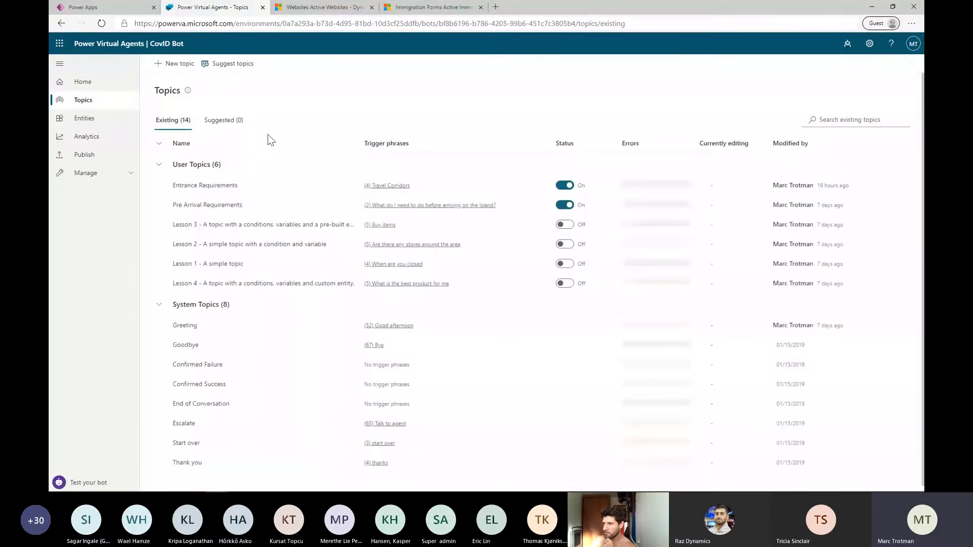
left_click(241, 71)
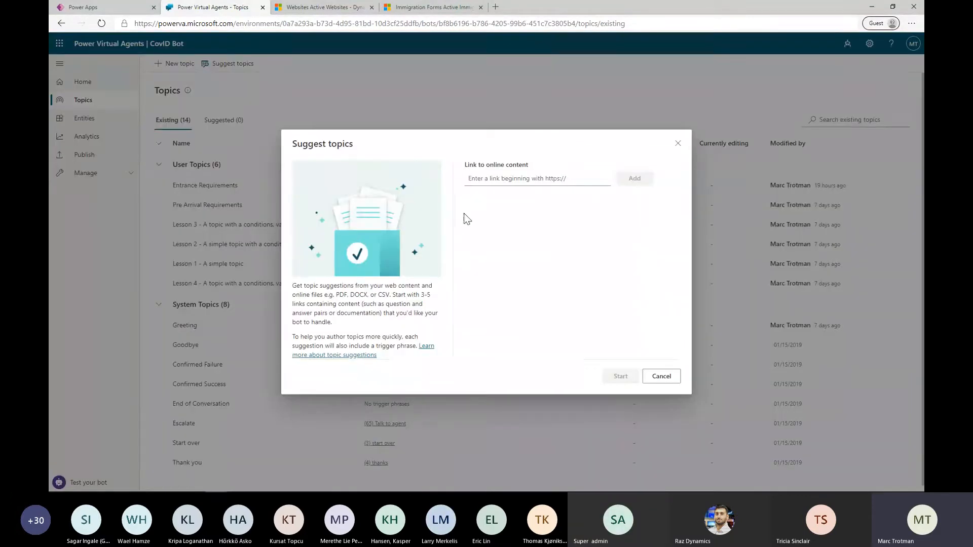
left_click(516, 181)
Open visitbarbados.org/covid-19-travel-guidelines-2020 in a new browser tab and review its immigration form and entry requirement FAQs
key("alt+Tab")
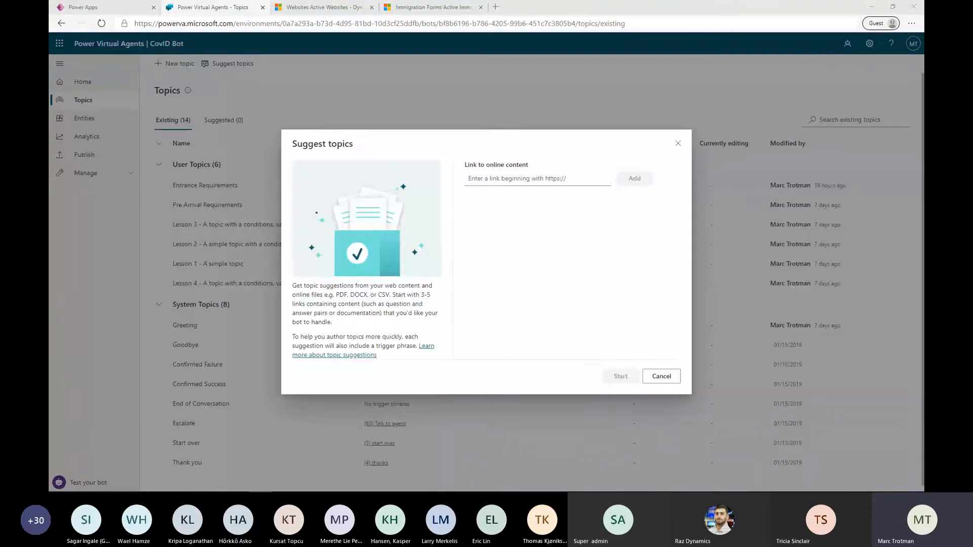
left_click(495, 7)
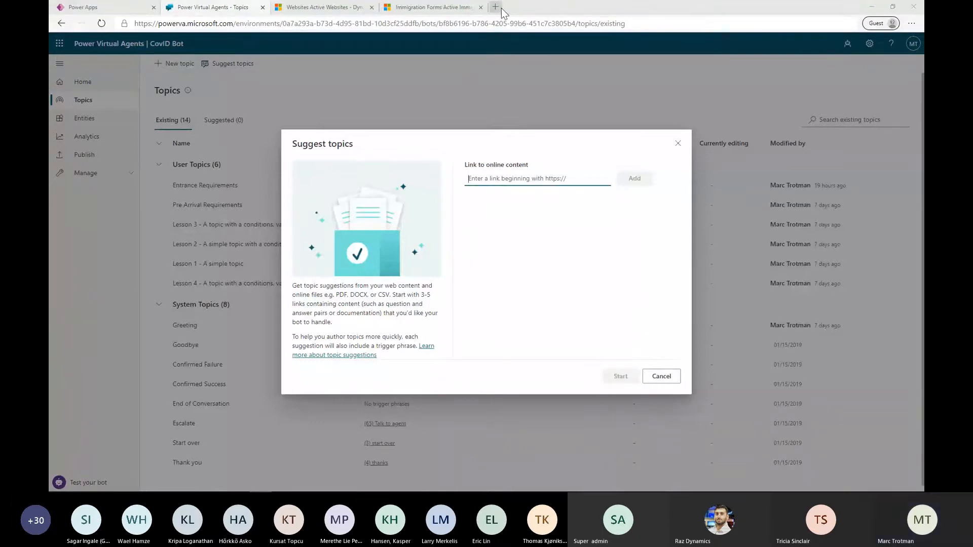
type("https://www.visitbarbados.org/covid-19-travel-guidelines-2020")
key("Return")
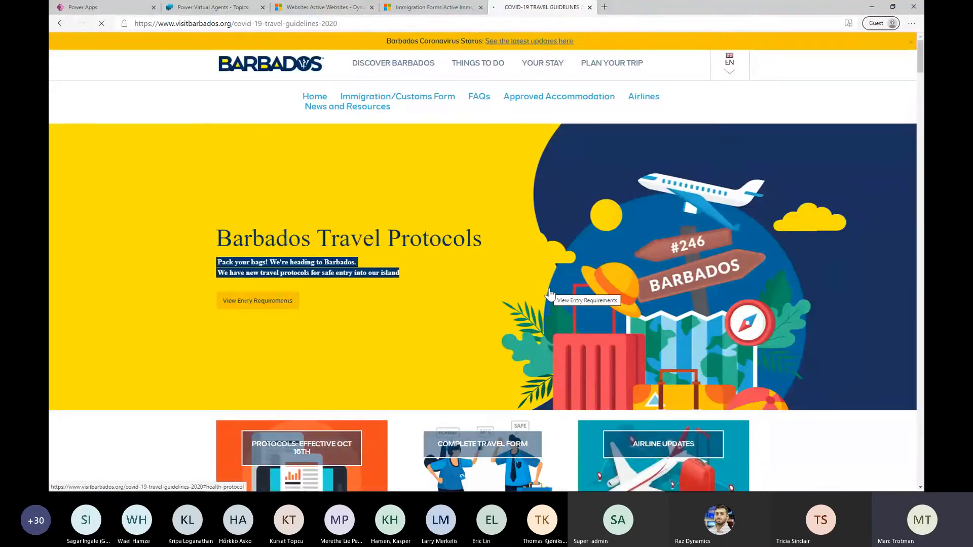
scroll(551, 293, "down", 10)
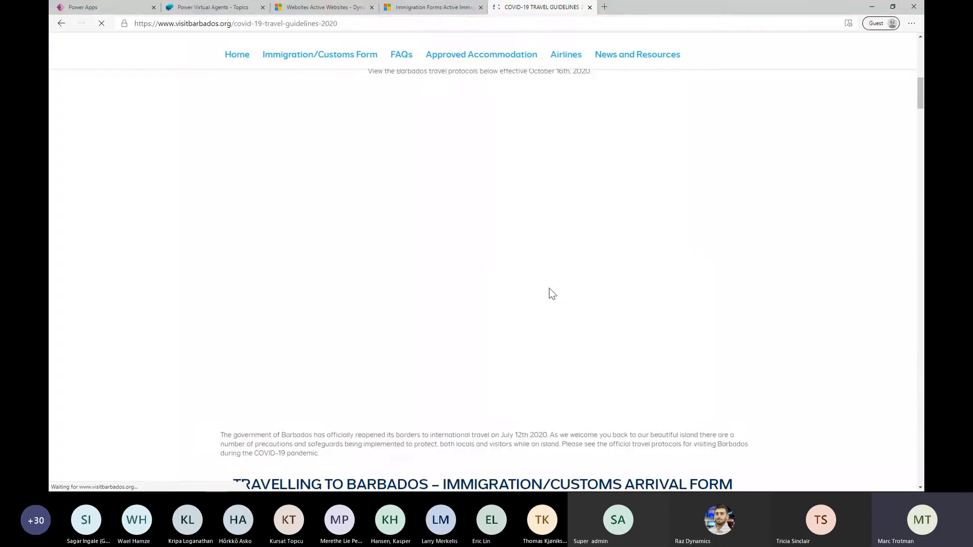
scroll(552, 294, "down", 15)
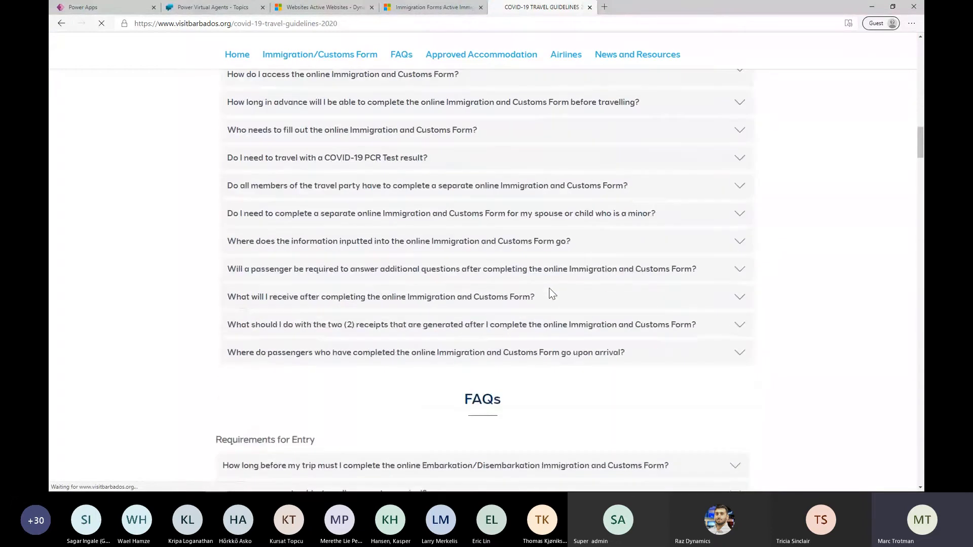
scroll(553, 294, "down", 6)
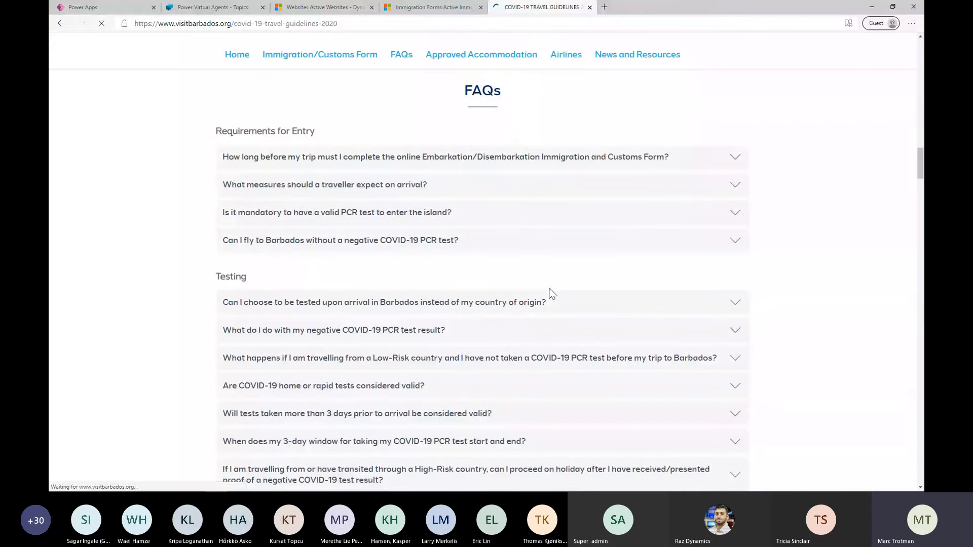
left_click(213, 7)
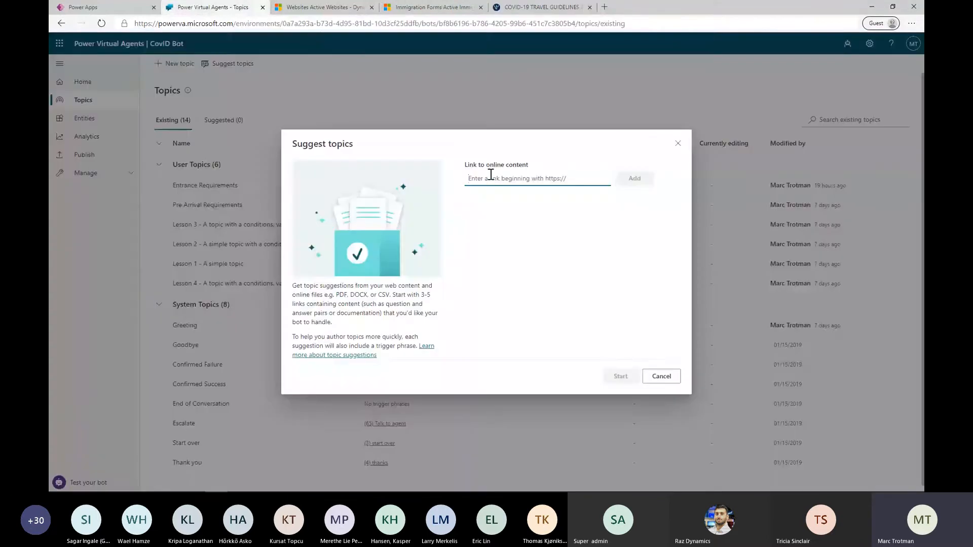
type("https://www.visitbarbados.org/covid-19-travel-guidelines-2020")
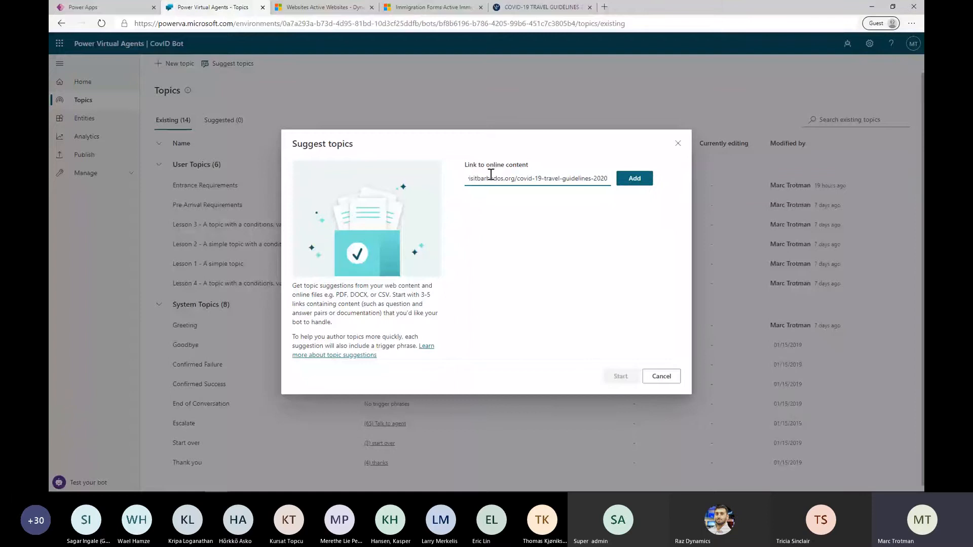
left_click(634, 178)
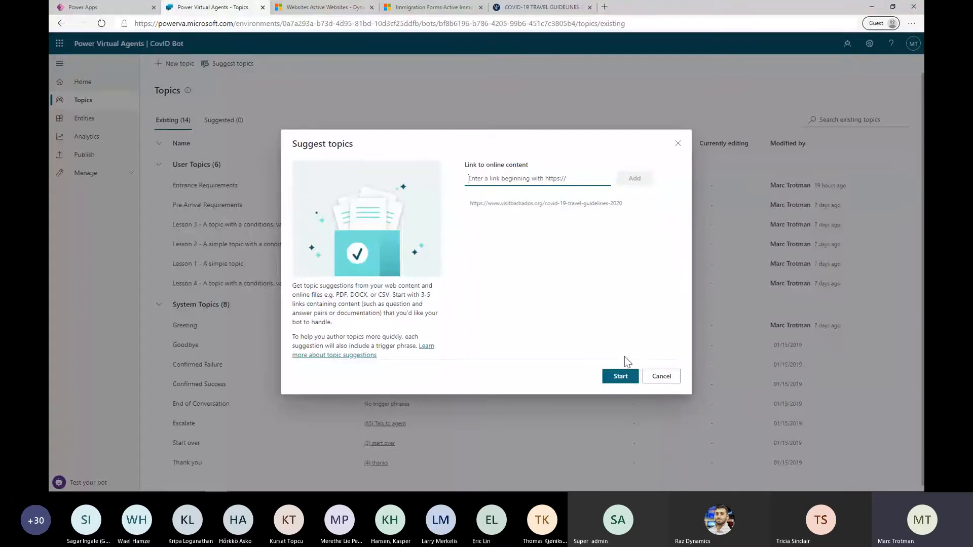
left_click(619, 377)
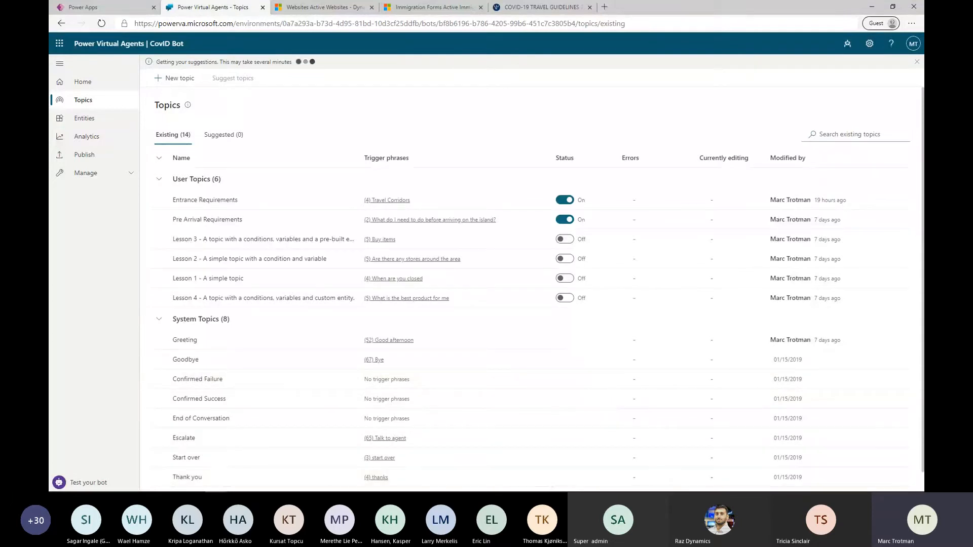
Preview the suggested topics on accessing the online Immigration and Customs Form and on completing separate forms for a spouse or minor child
mouse_move(449, 492)
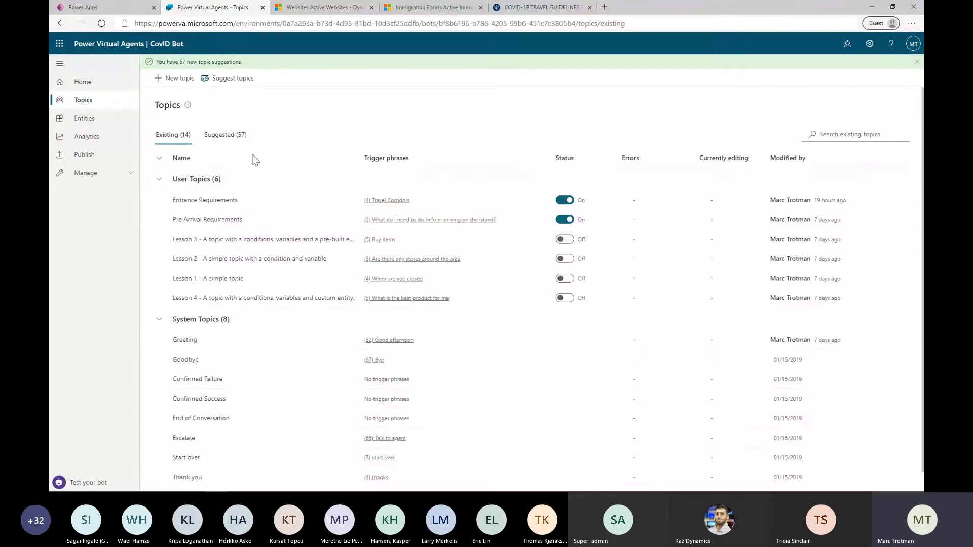
left_click(238, 134)
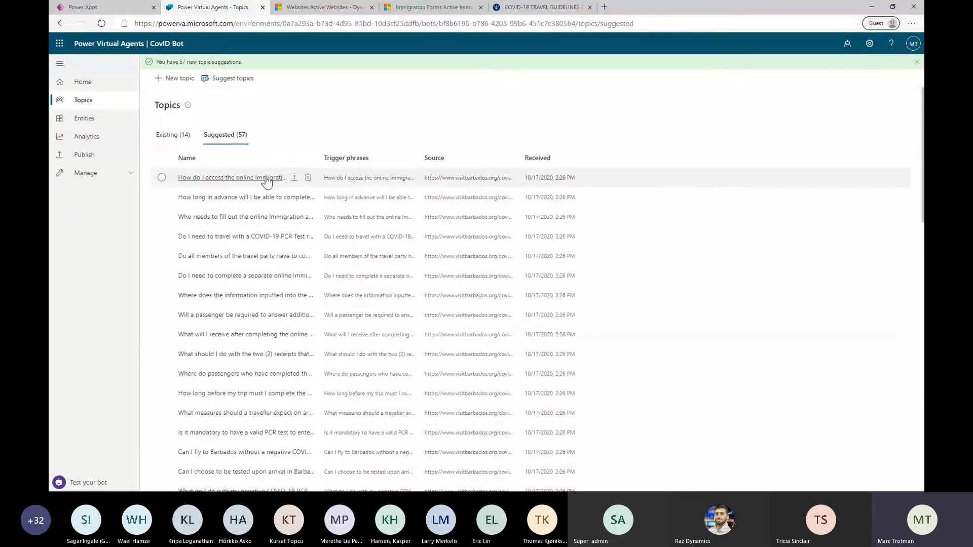
left_click(267, 179)
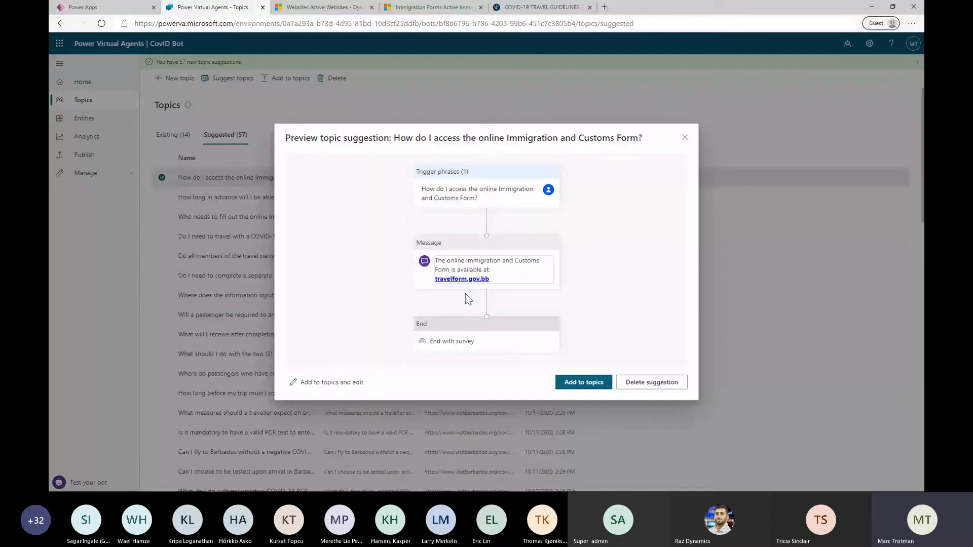
left_click(684, 137)
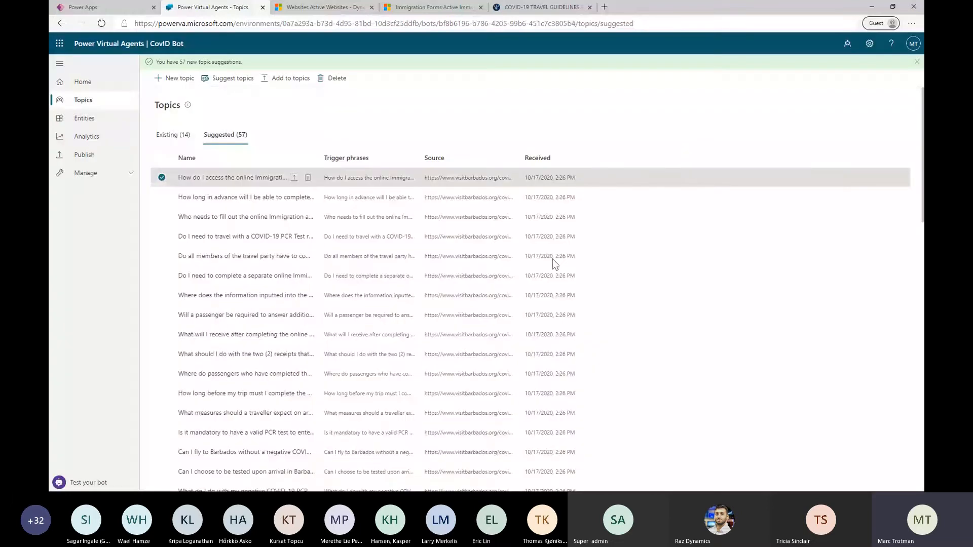
scroll(553, 259, "down", 1)
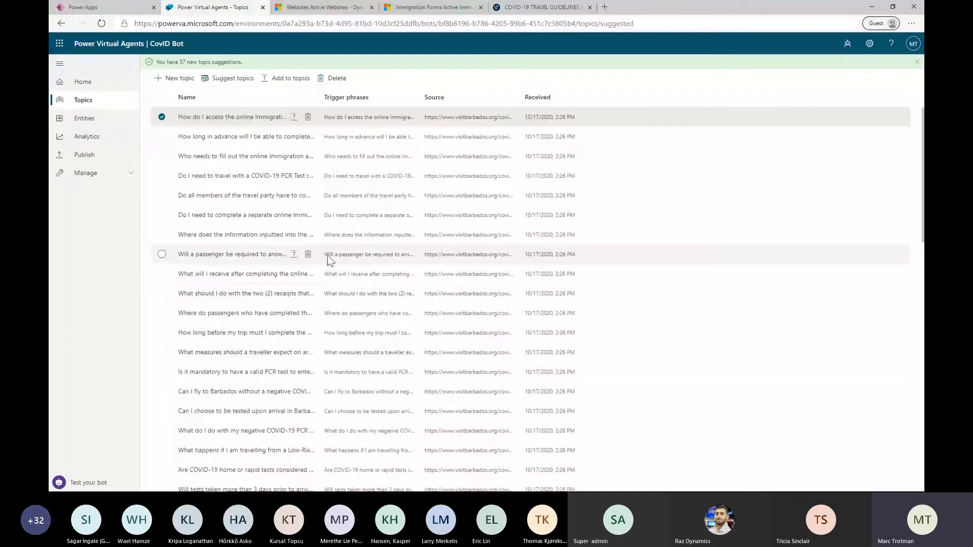
left_click(259, 218)
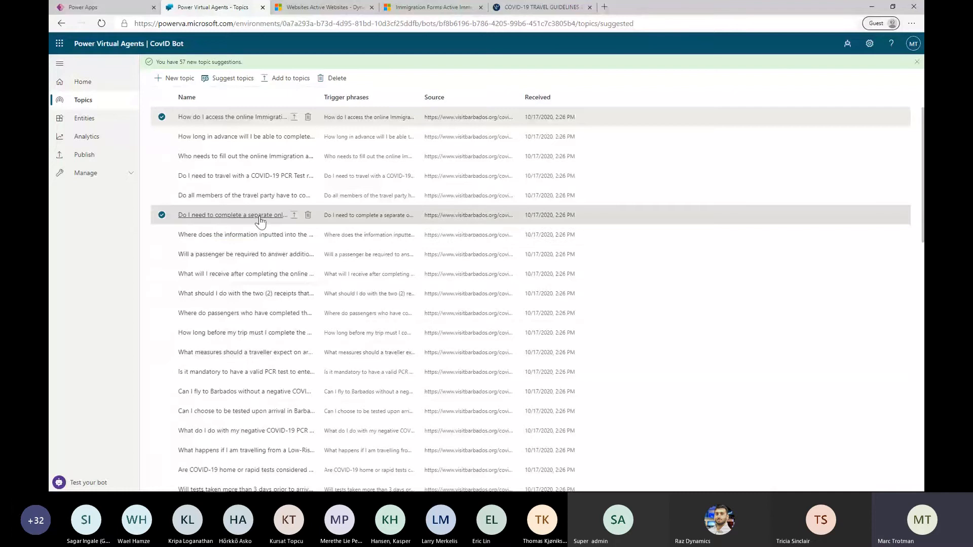
left_click(259, 217)
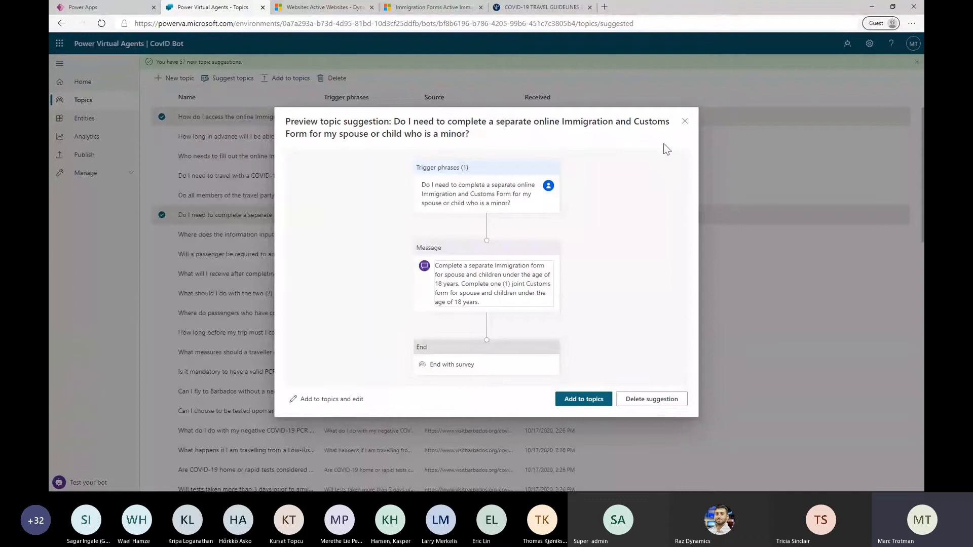
left_click(684, 122)
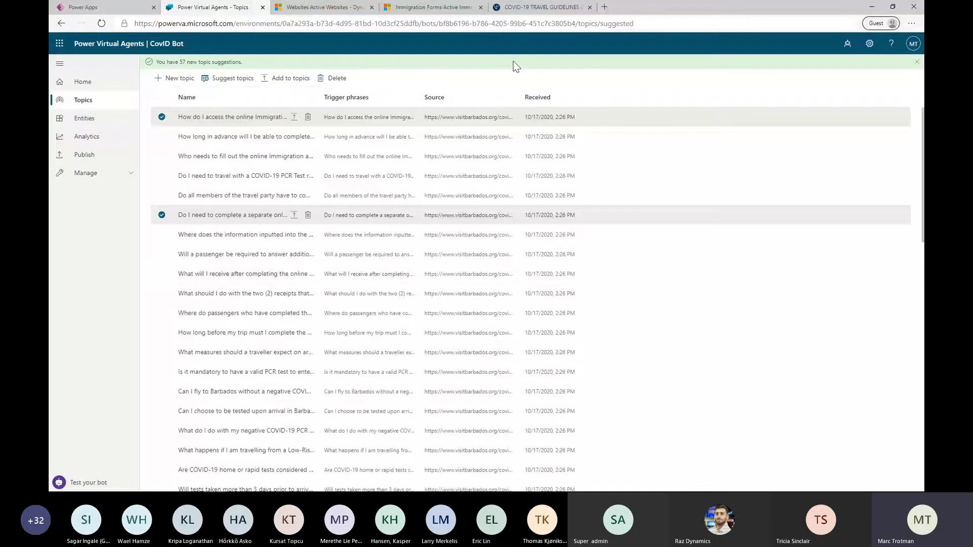
Close the Power Virtual Agents, Portal Management websites and travel guidelines pages, and switch to the Power Platform Pointers Accelerator app
left_click(263, 7)
left_click(111, 7)
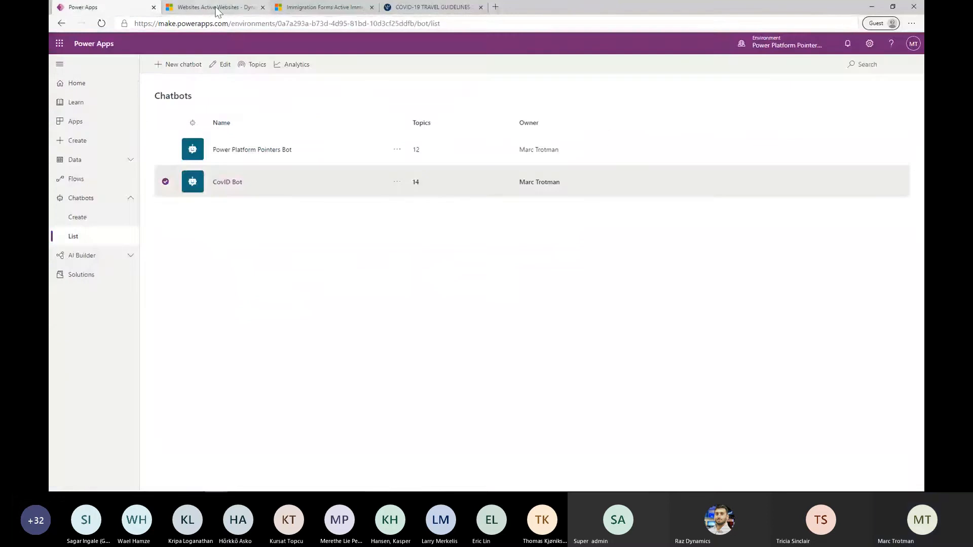
left_click(219, 7)
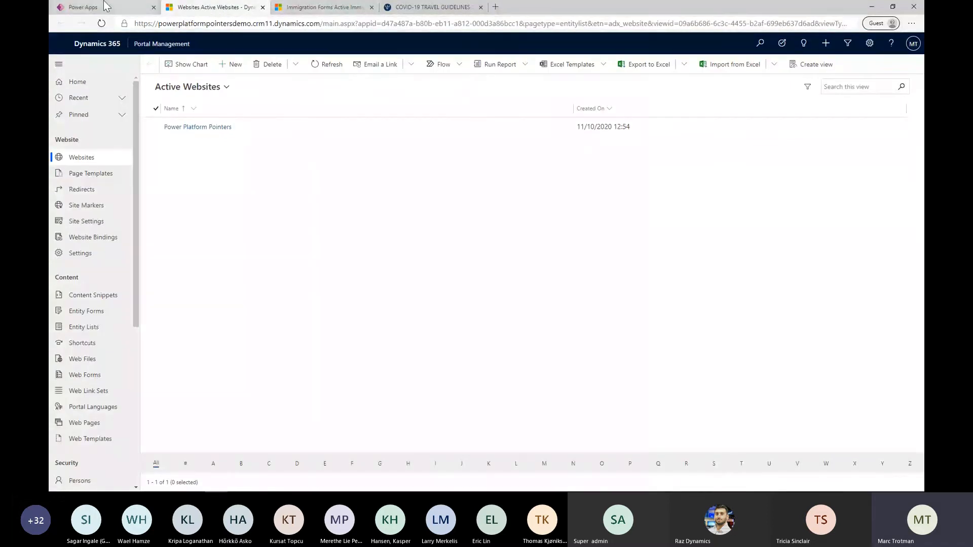
left_click(262, 8)
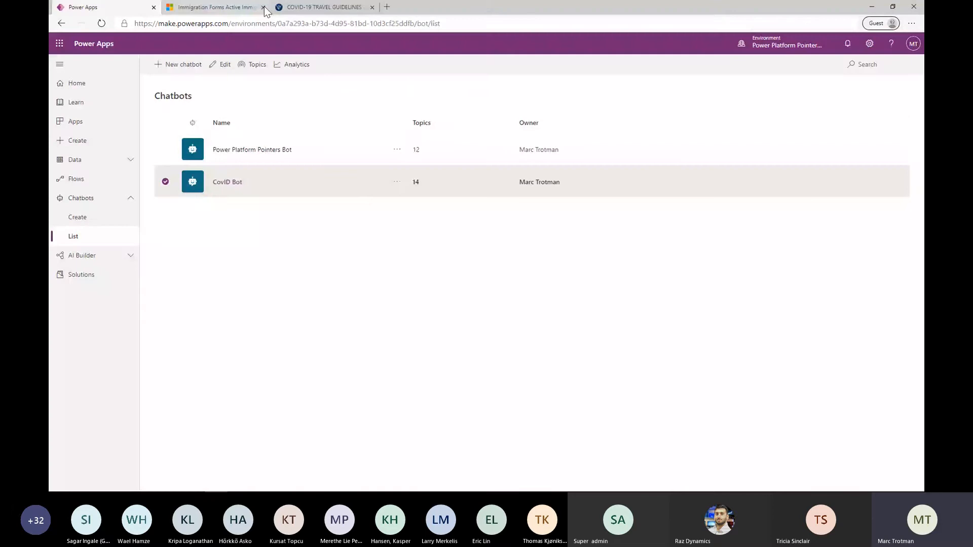
left_click(362, 7)
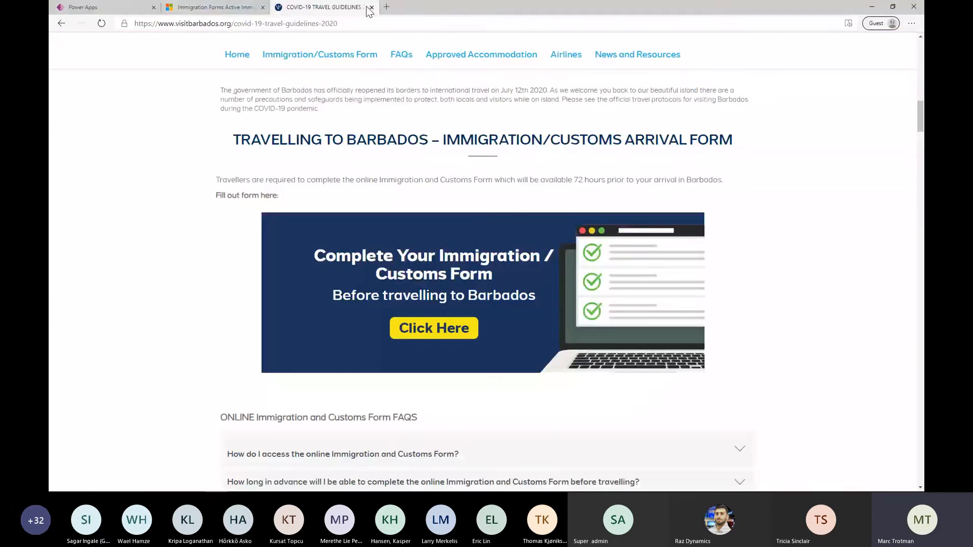
left_click(370, 8)
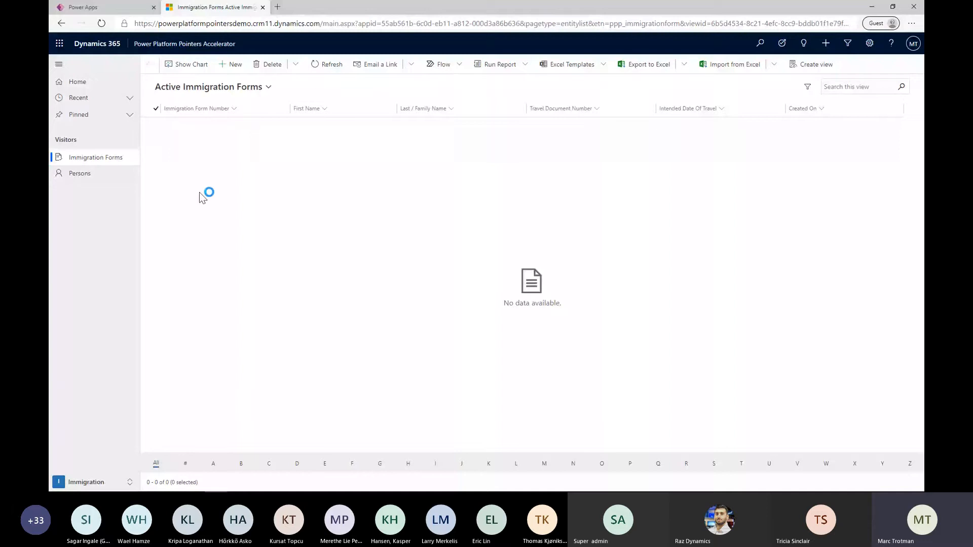
Review the Administration area's reference data, including the Airlines, Accommodations, Airports, Gender and Purpose Of Visit lists
left_click(92, 483)
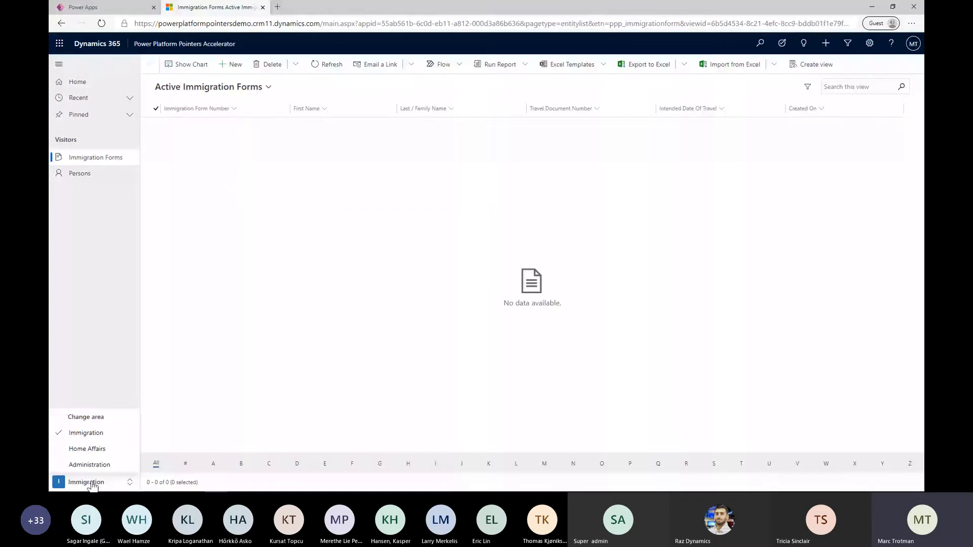
left_click(89, 465)
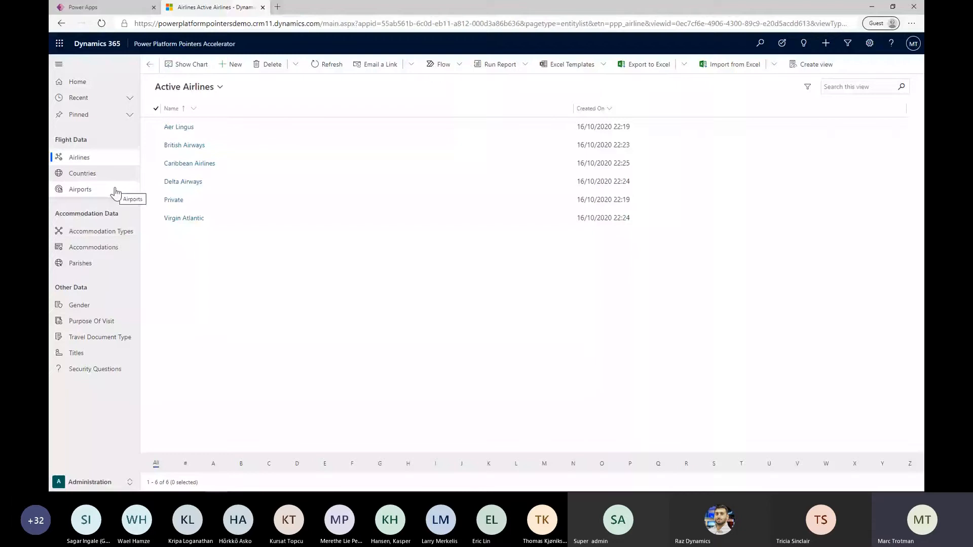
left_click(111, 248)
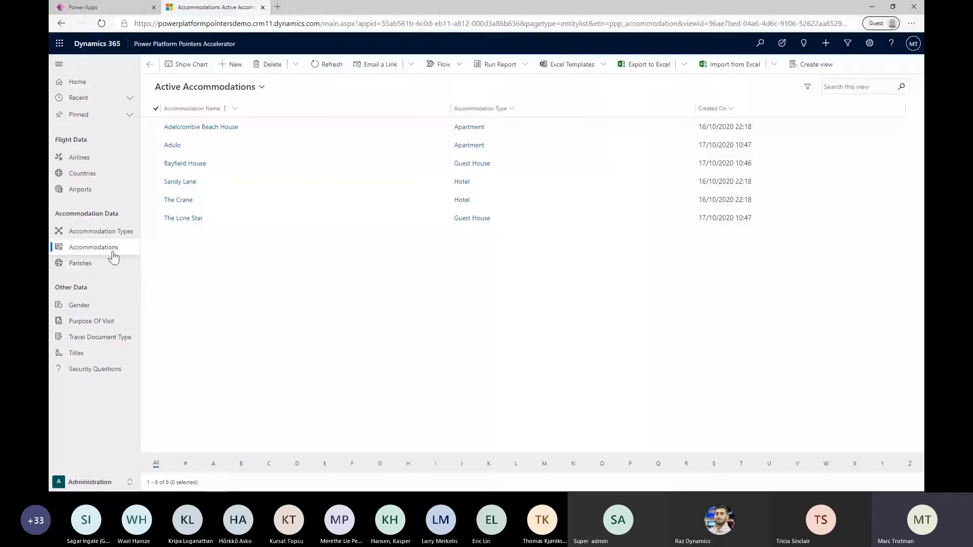
mouse_move(687, 491)
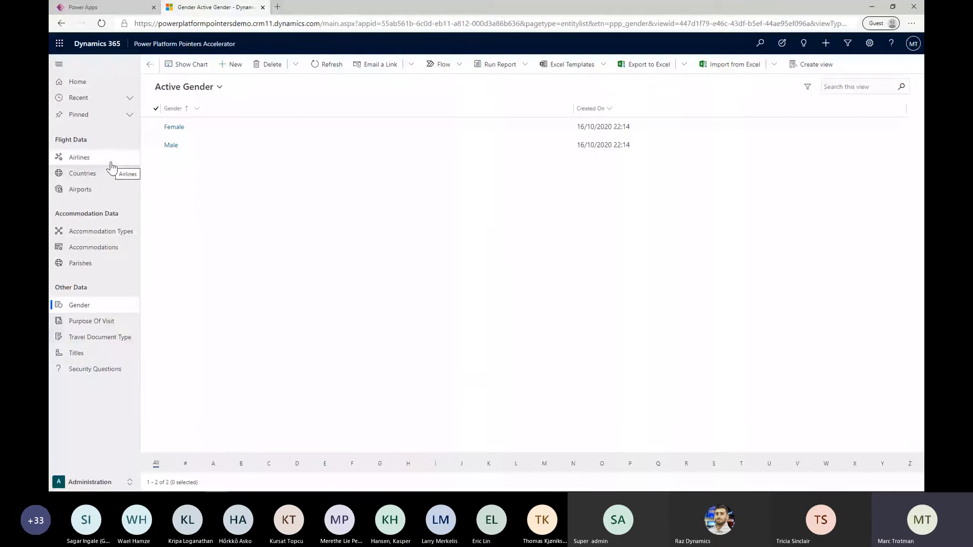
left_click(107, 197)
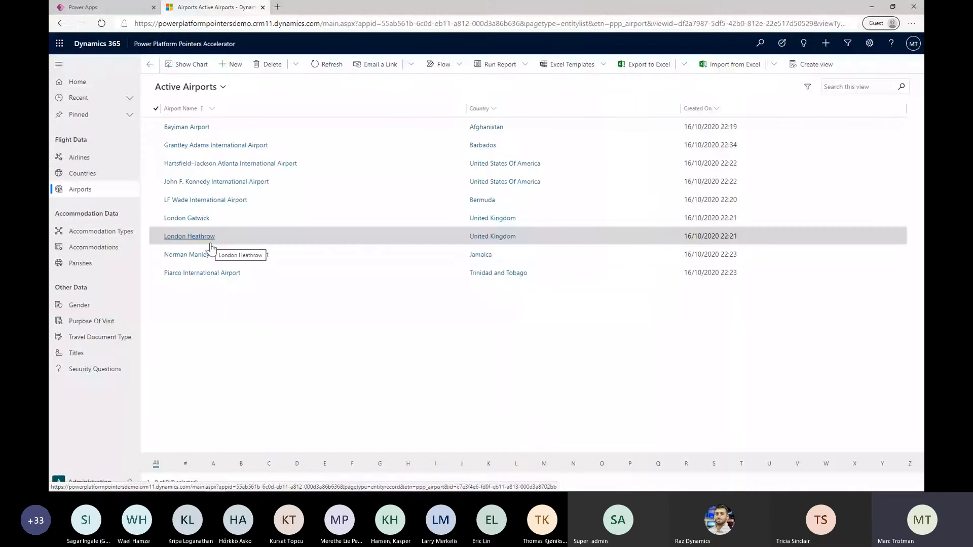
left_click(117, 248)
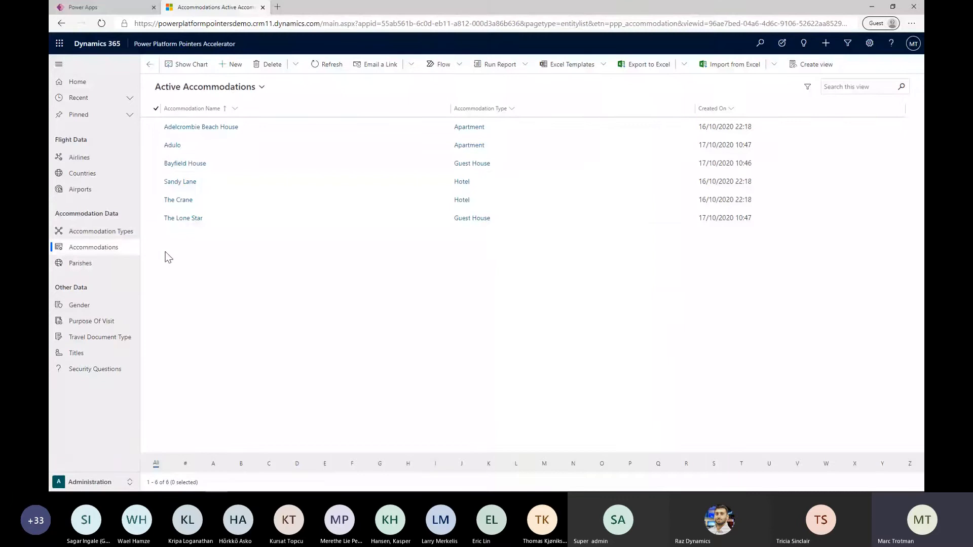
left_click(111, 306)
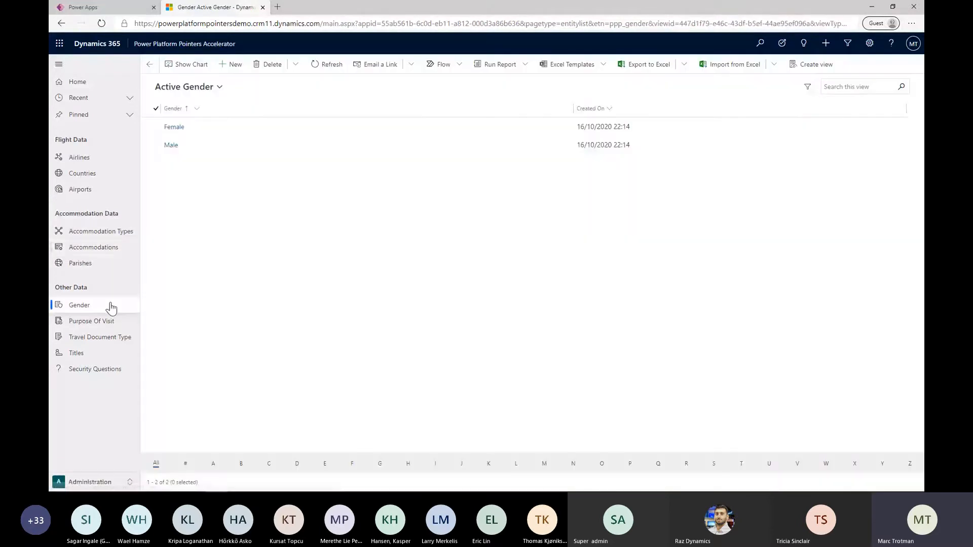
left_click(110, 321)
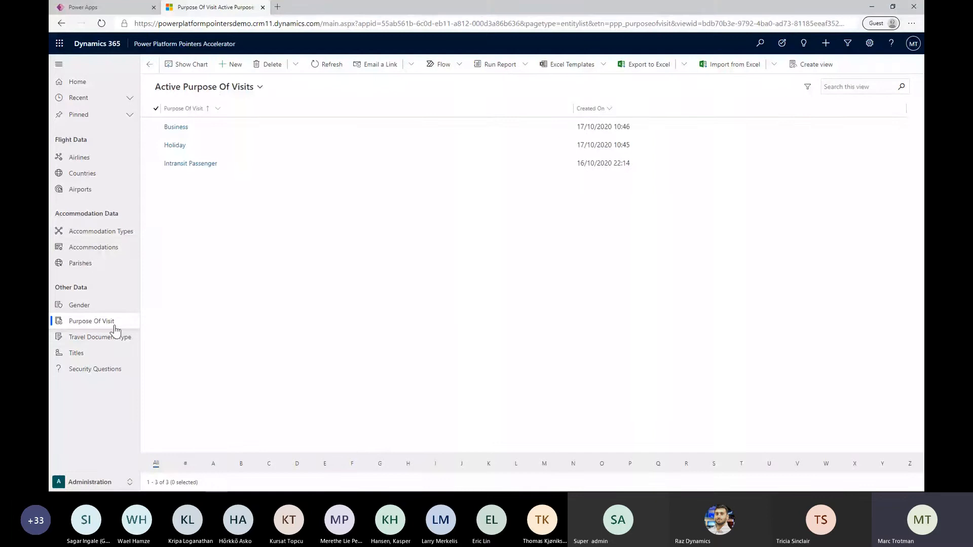
Look at the Home Affairs area's Certificate Of Characters list and return to the Immigration area's Immigration Forms
left_click(73, 483)
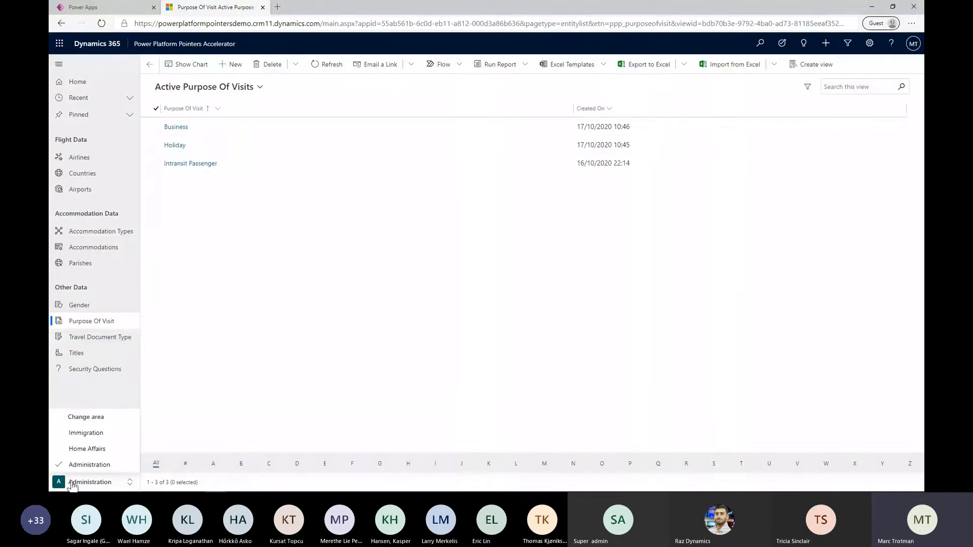
left_click(87, 449)
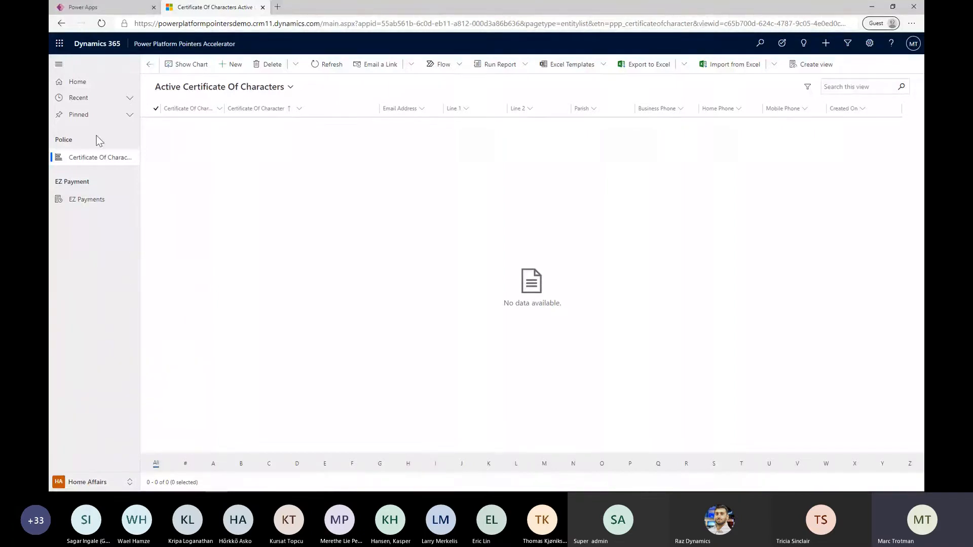
mouse_move(119, 488)
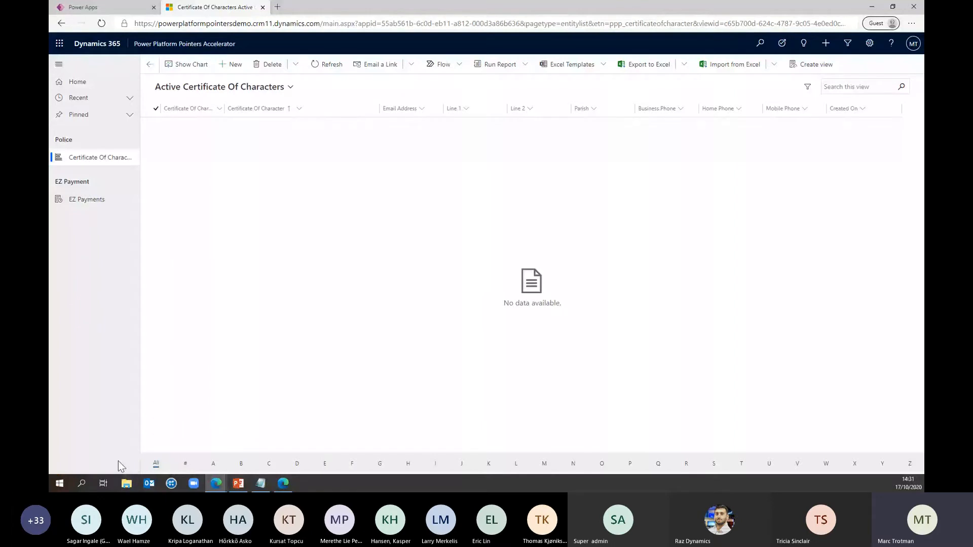
left_click(108, 481)
left_click(113, 434)
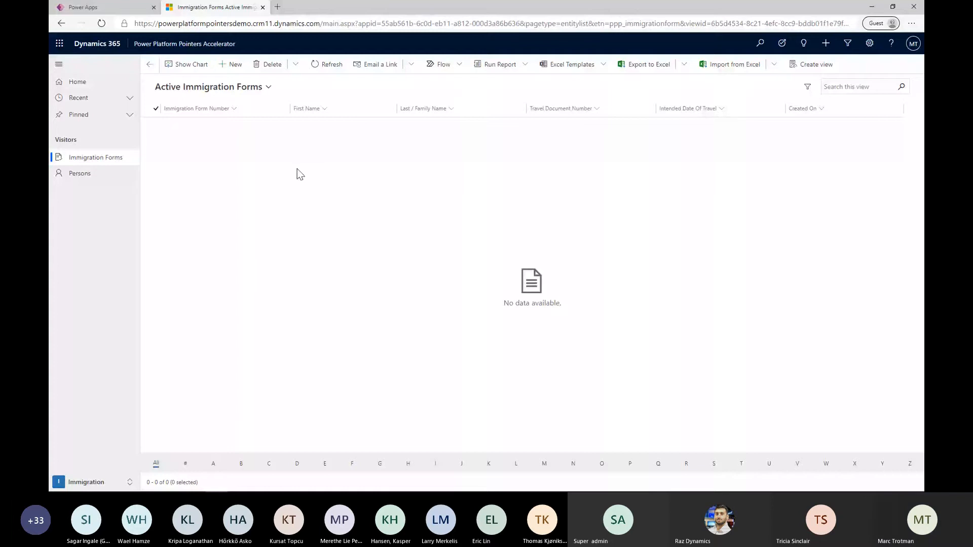
Open the Power Platform Pointers Accelerator solution in Power Apps, sort its components by type A to Z and review them
left_click(105, 7)
left_click(81, 275)
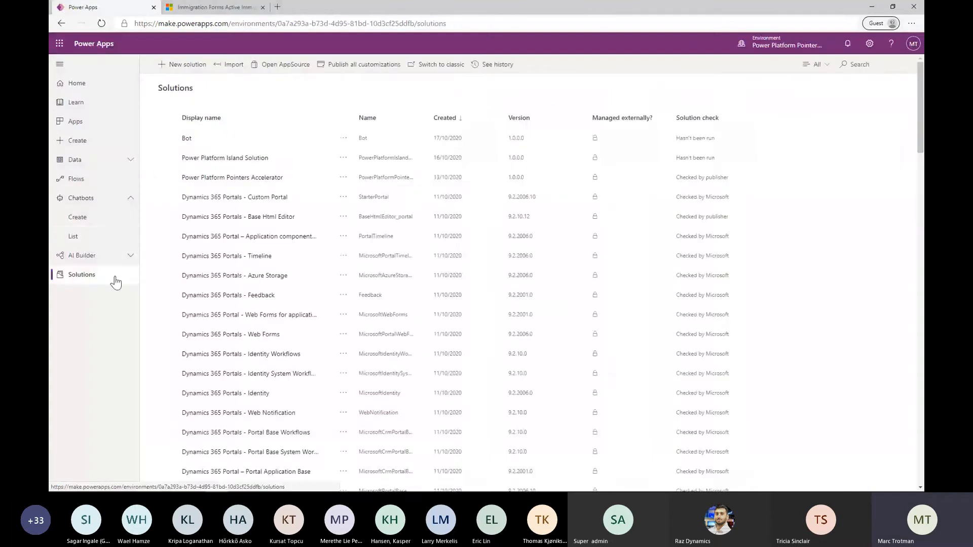
left_click(252, 180)
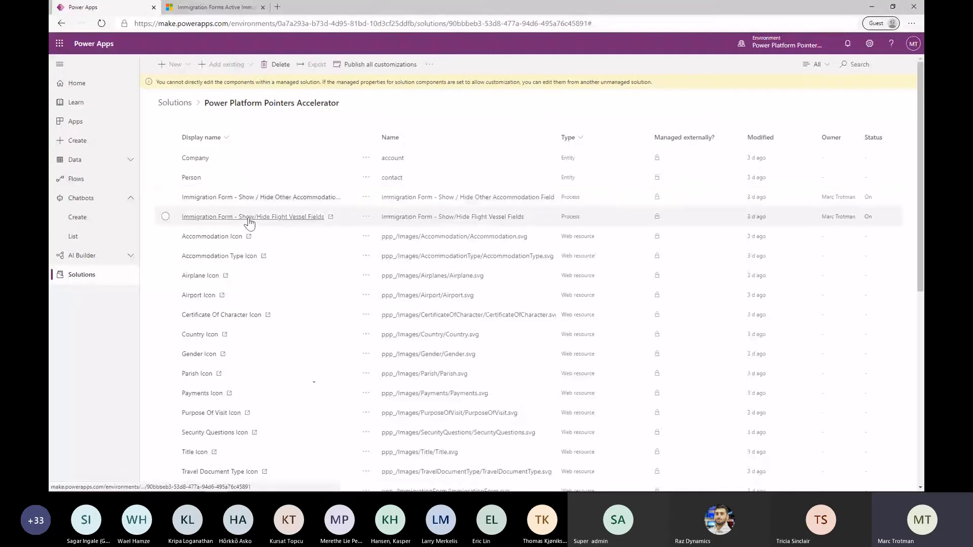
left_click(579, 138)
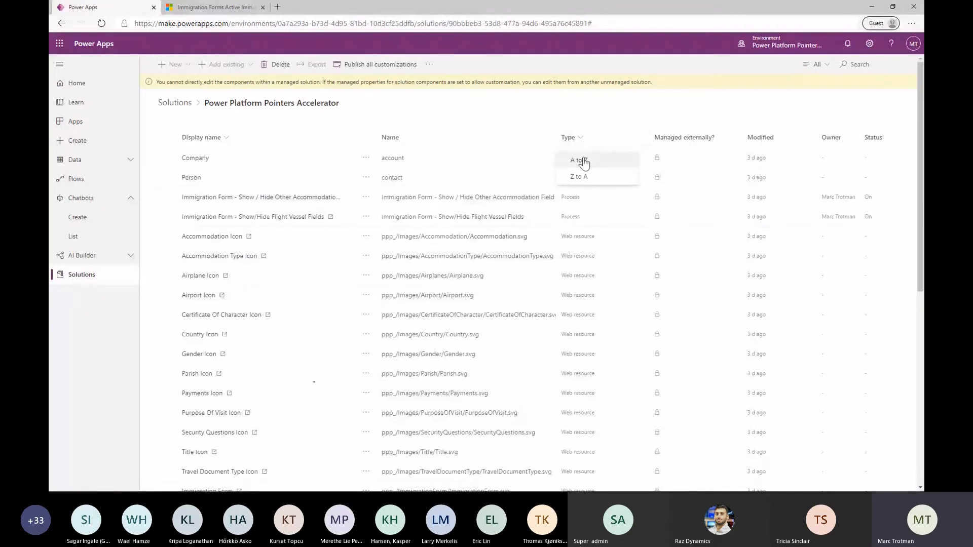
left_click(582, 158)
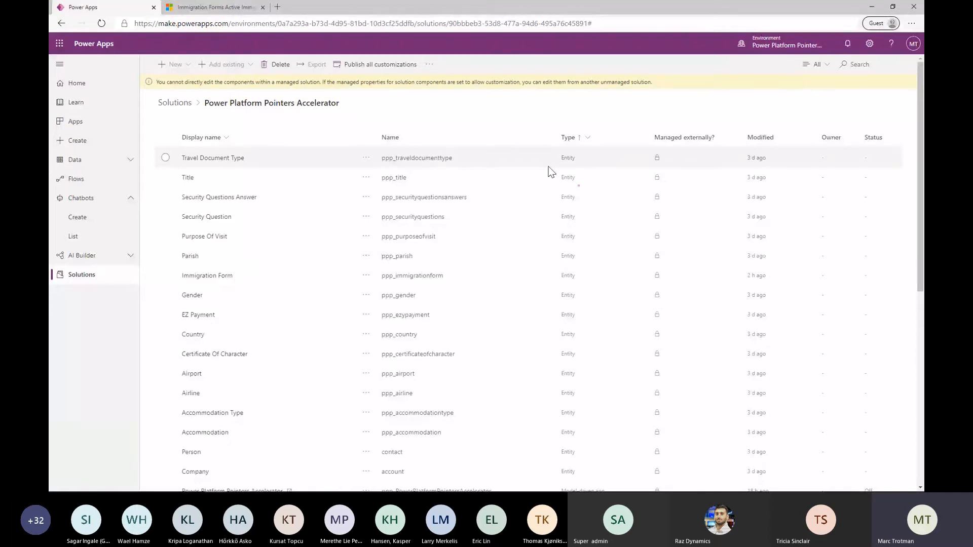
scroll(550, 279, "down", 5)
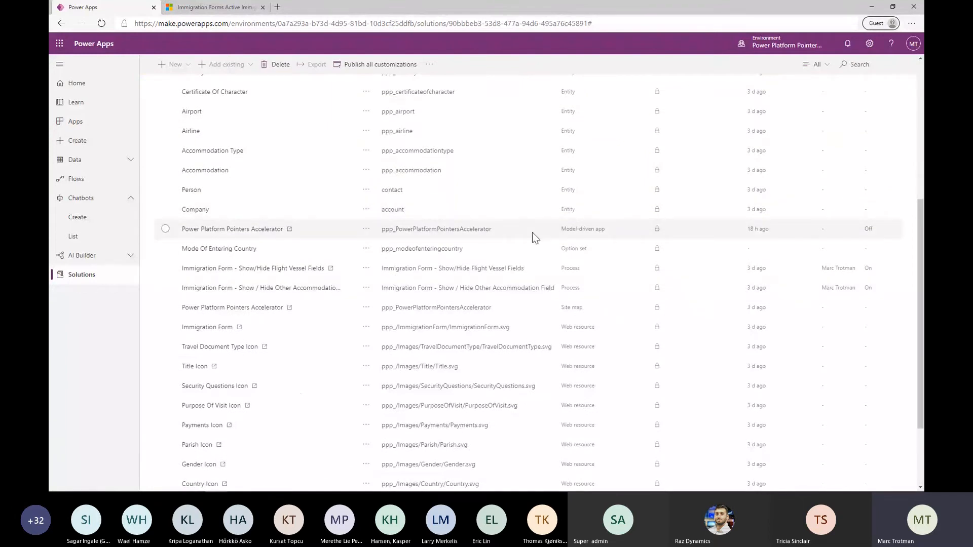
left_click(527, 247)
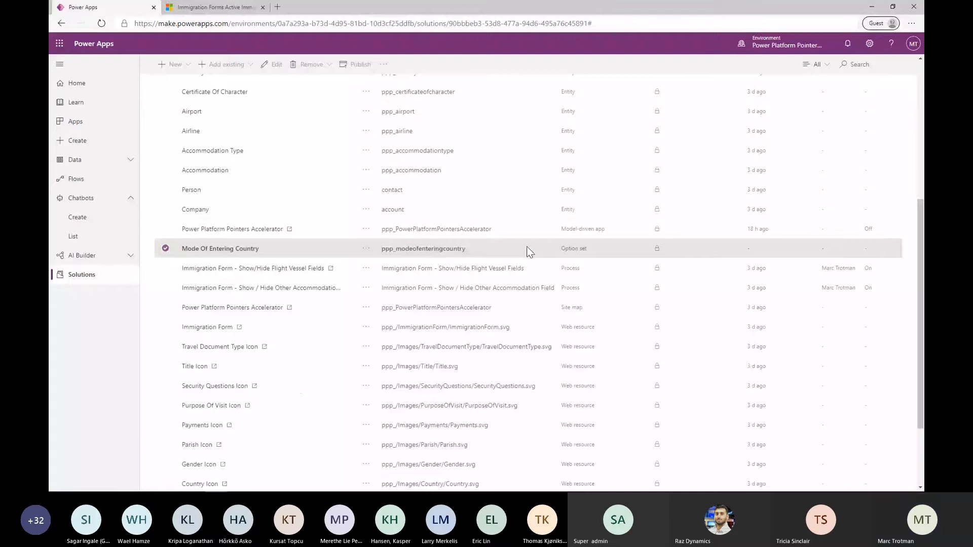
scroll(528, 246, "down", 2)
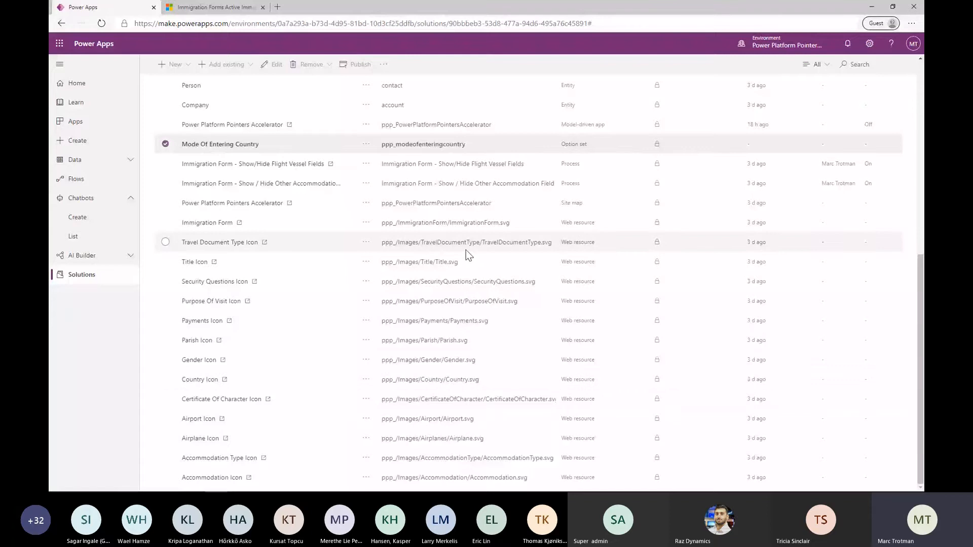
Switch to the Power Platform Pointers Accelerator app and look at its Home Affairs and Administration areas
left_click(178, 7)
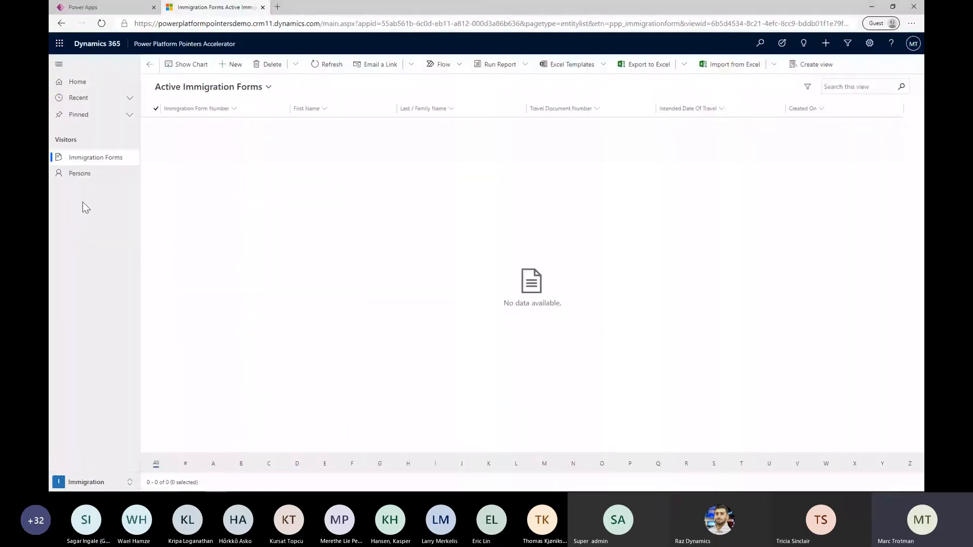
left_click(88, 482)
left_click(86, 450)
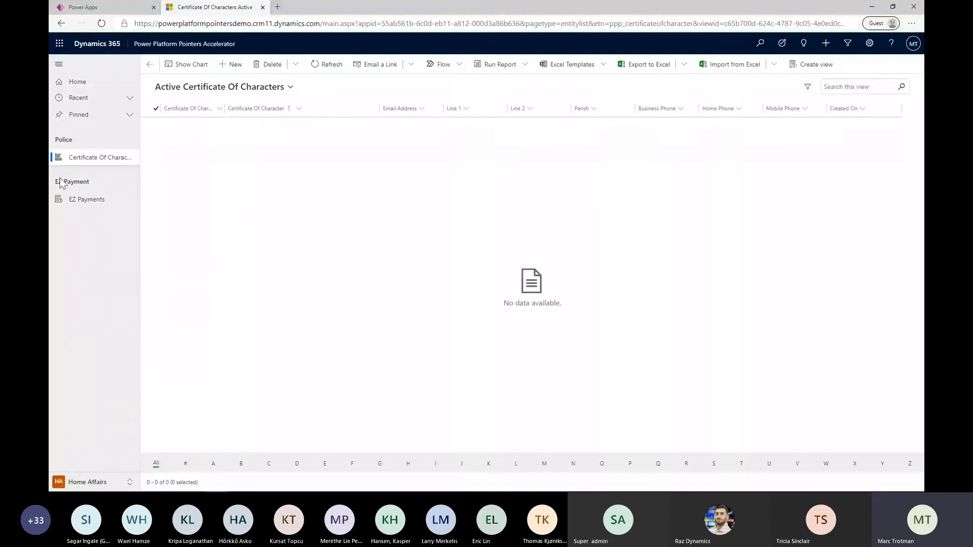
left_click(89, 482)
left_click(90, 466)
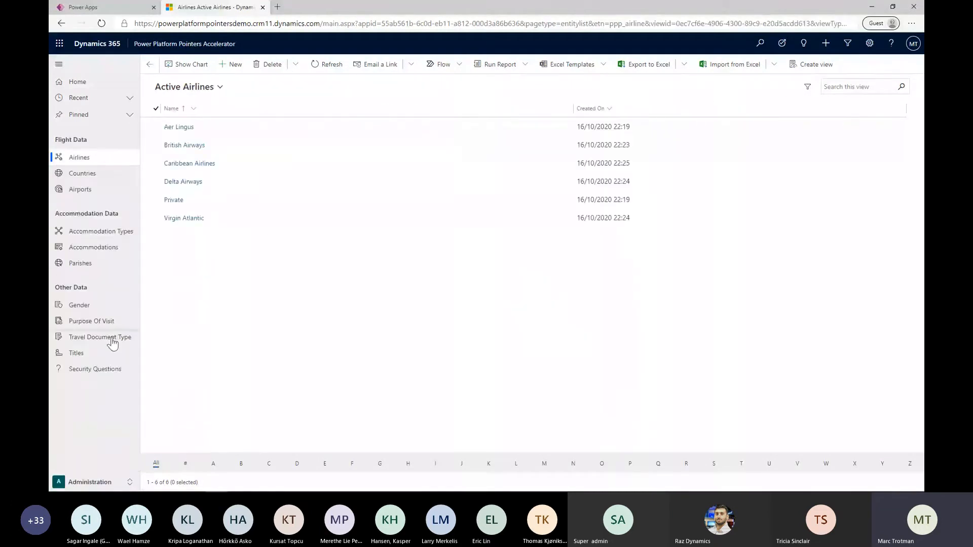
Return to the Power Apps maker site and start creating a new model-driven app from the Apps list
left_click(116, 11)
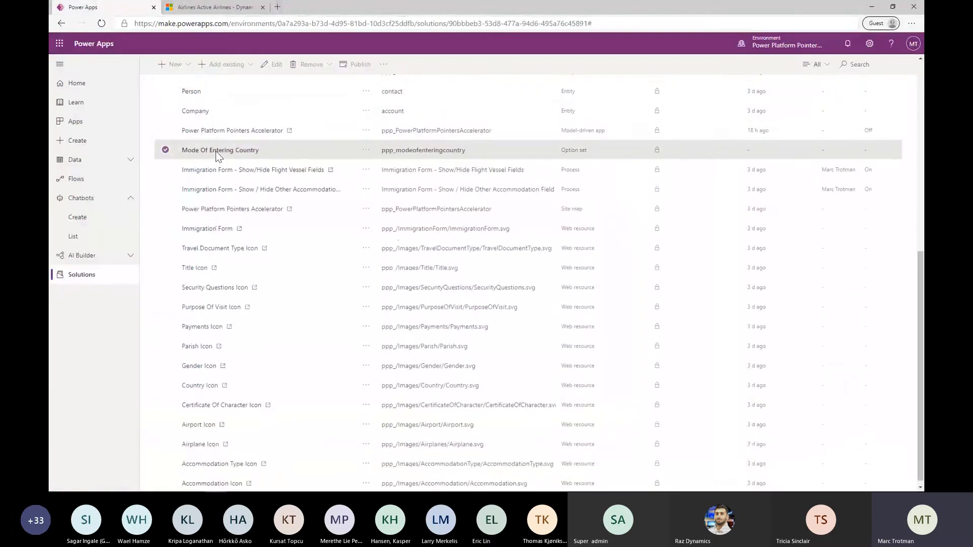
scroll(203, 98, "up", 1)
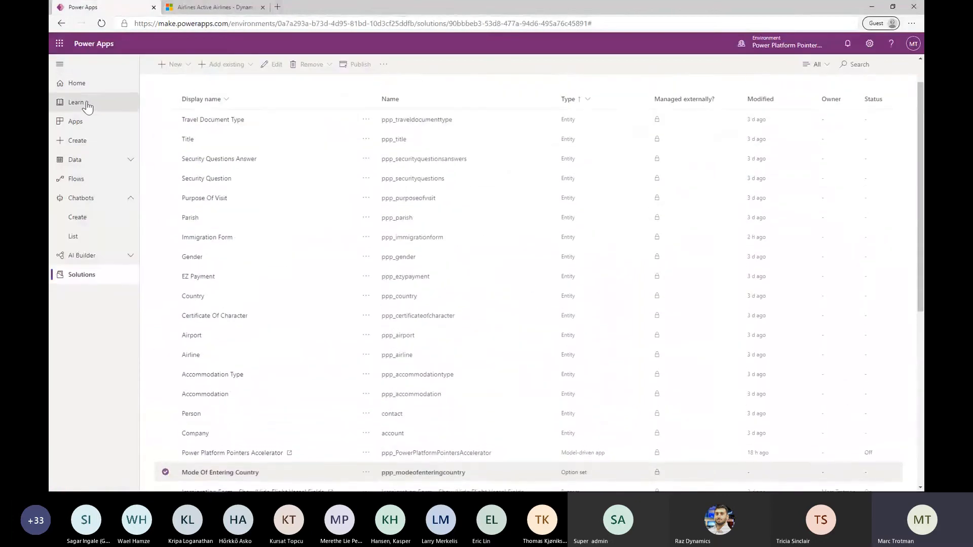
left_click(85, 121)
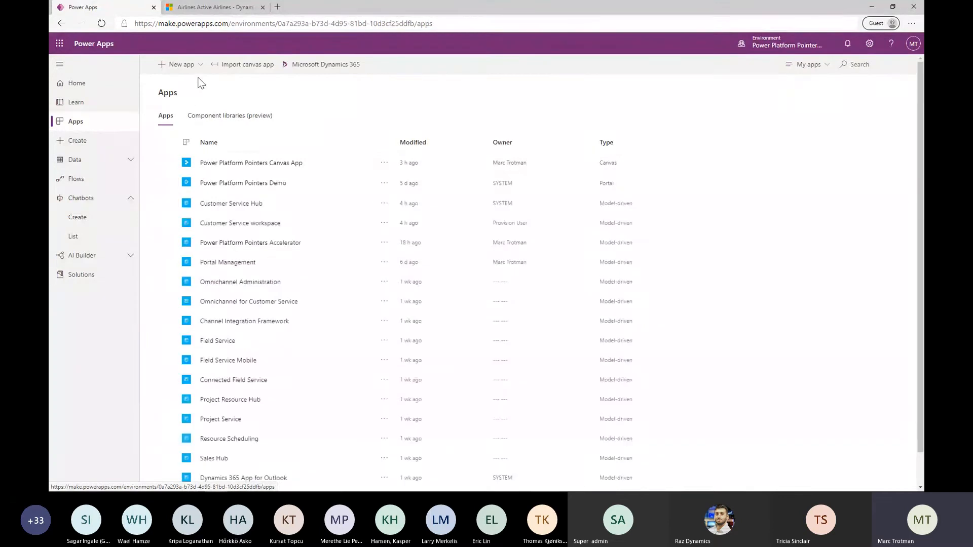
left_click(200, 64)
left_click(189, 97)
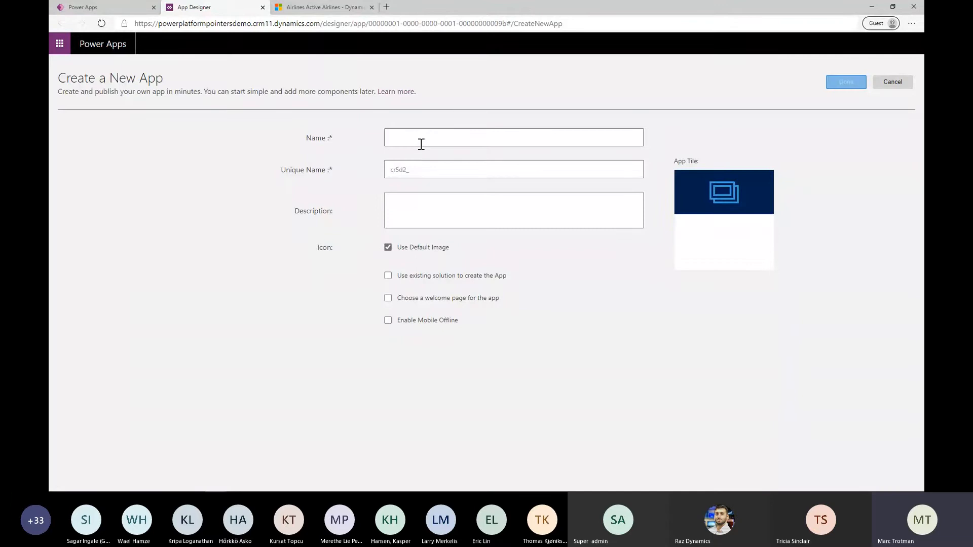
Name the new app Test Model App and choose to create it from an existing solution
left_click(421, 145)
type("Test M")
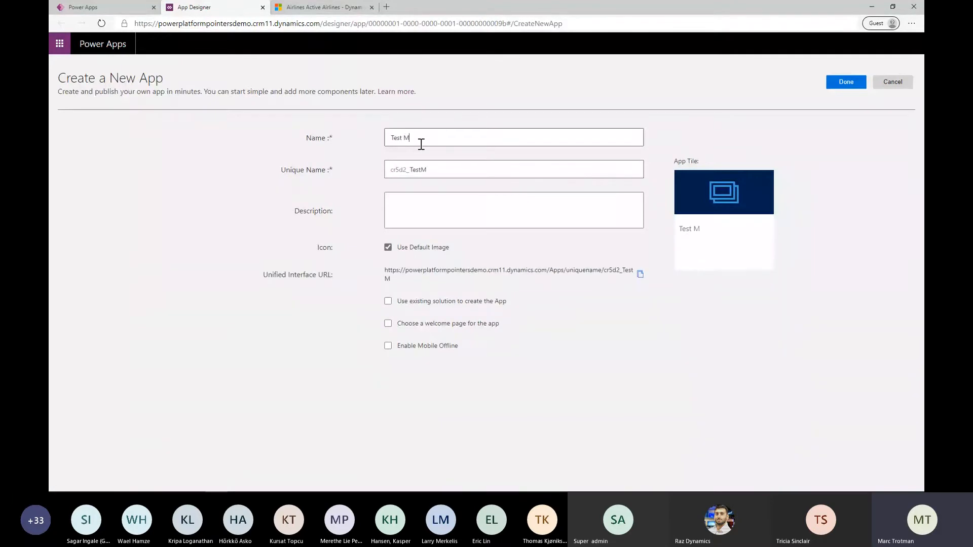
type("odel App")
left_click(424, 303)
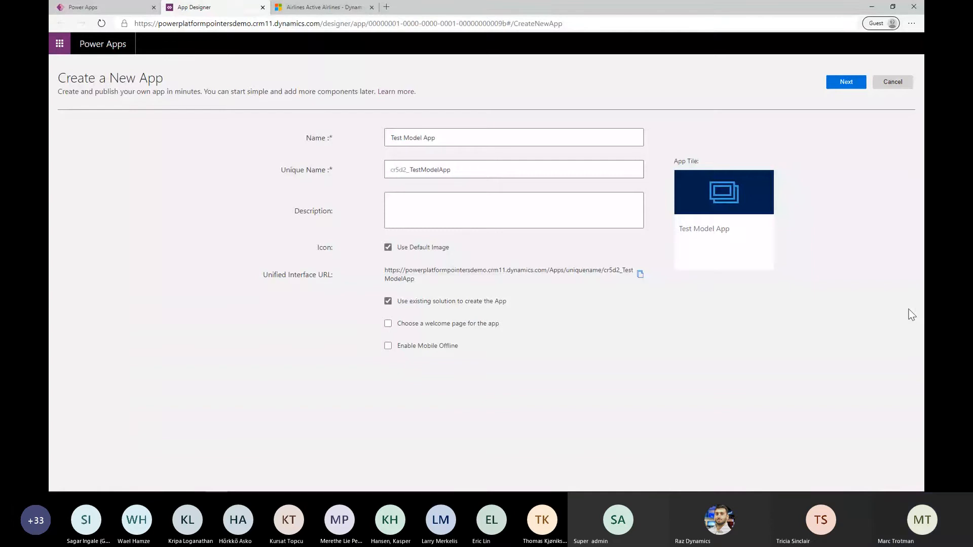
left_click(842, 83)
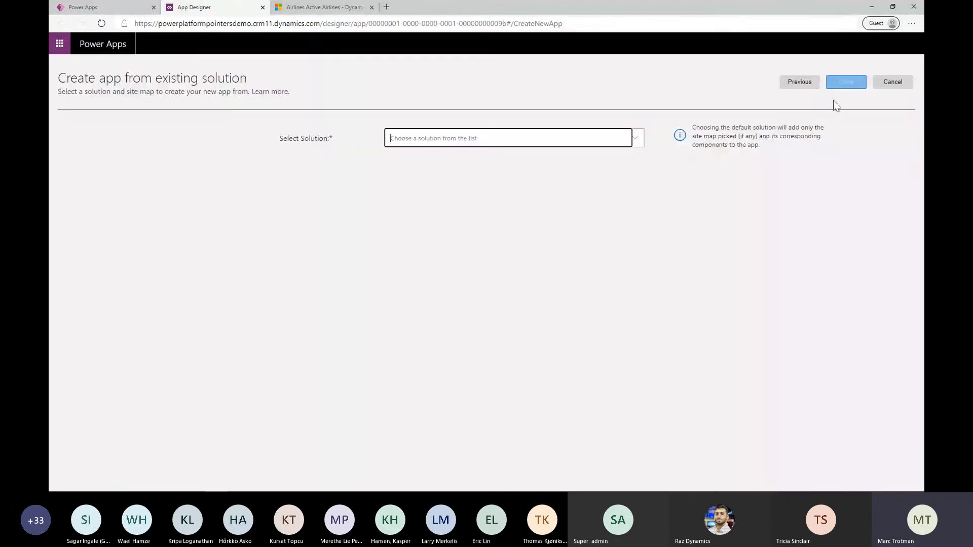
Select Power Platform Island Solution as the app's source solution and create the app
left_click(635, 146)
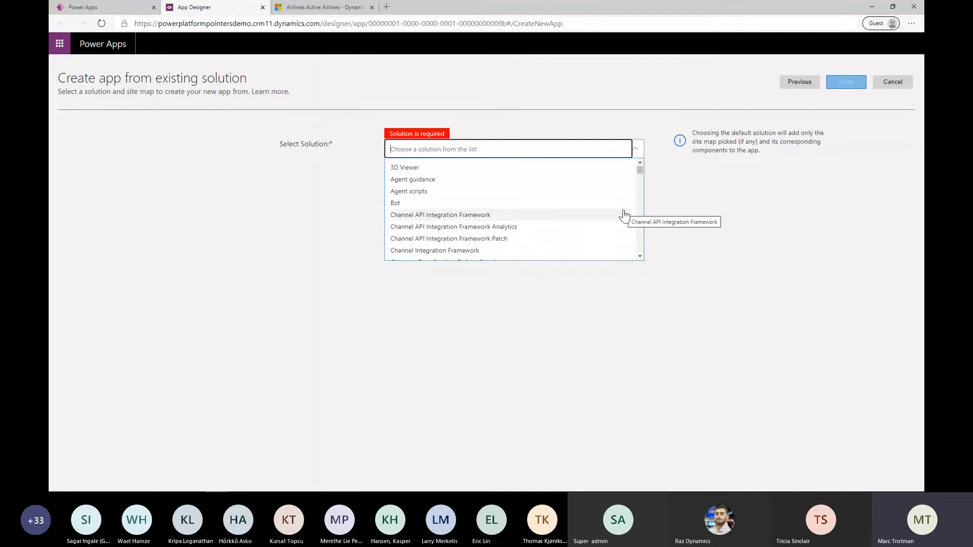
type("poo")
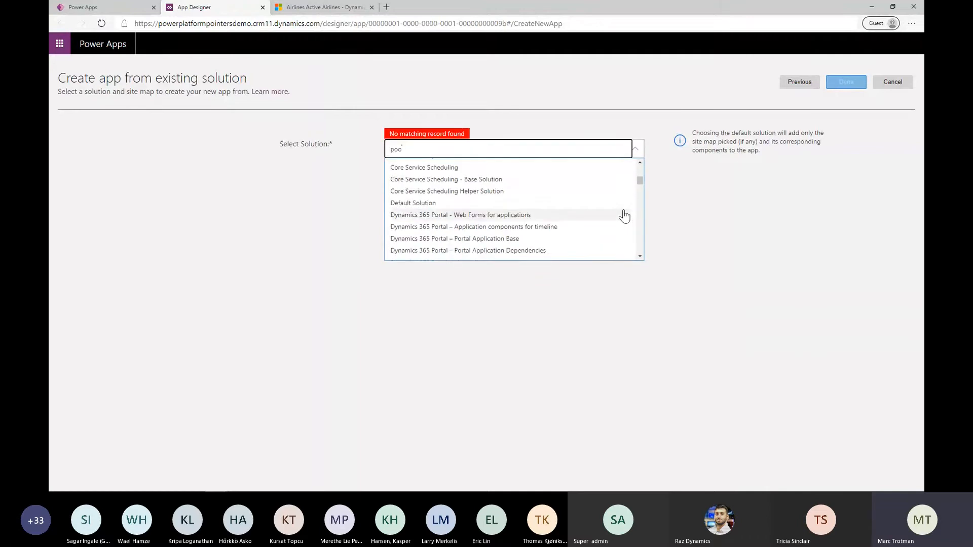
key("BackSpace")
key("BackSpace")
type("owe")
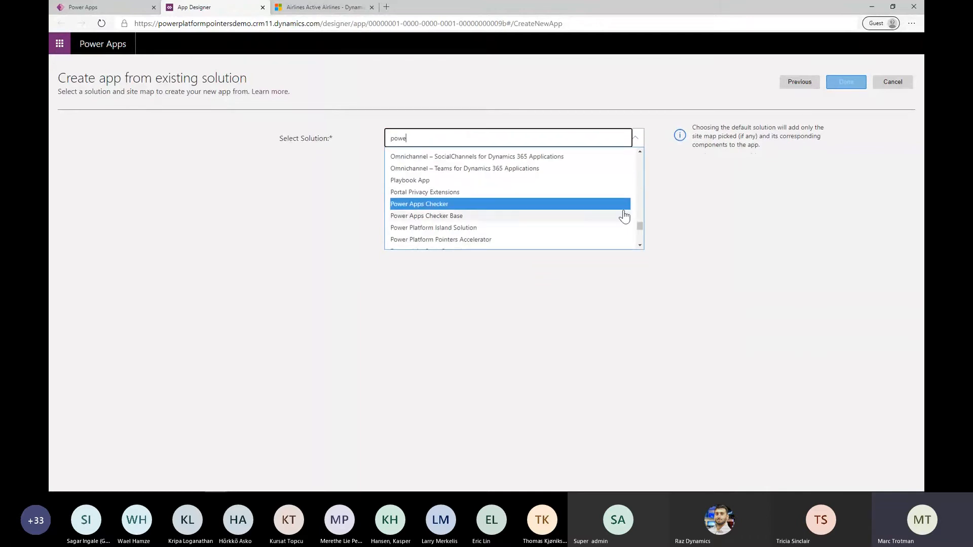
left_click(521, 231)
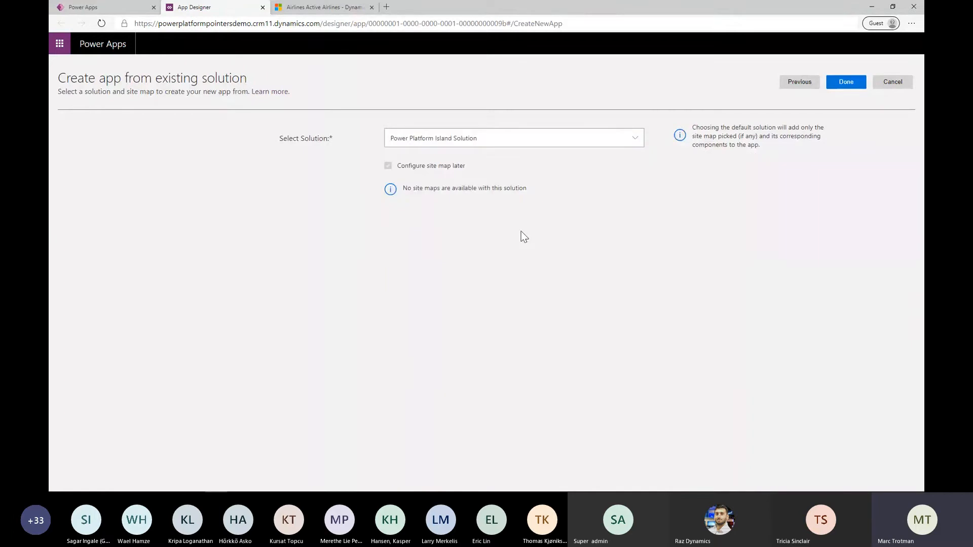
left_click(834, 90)
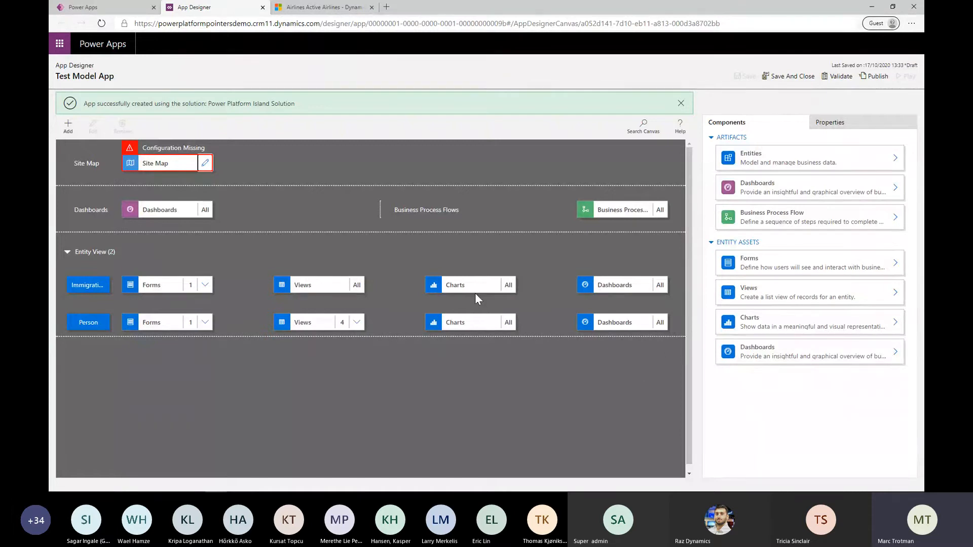
Check the components of the Power Platform Island Solution and return to Test Model App in the App Designer
left_click(101, 7)
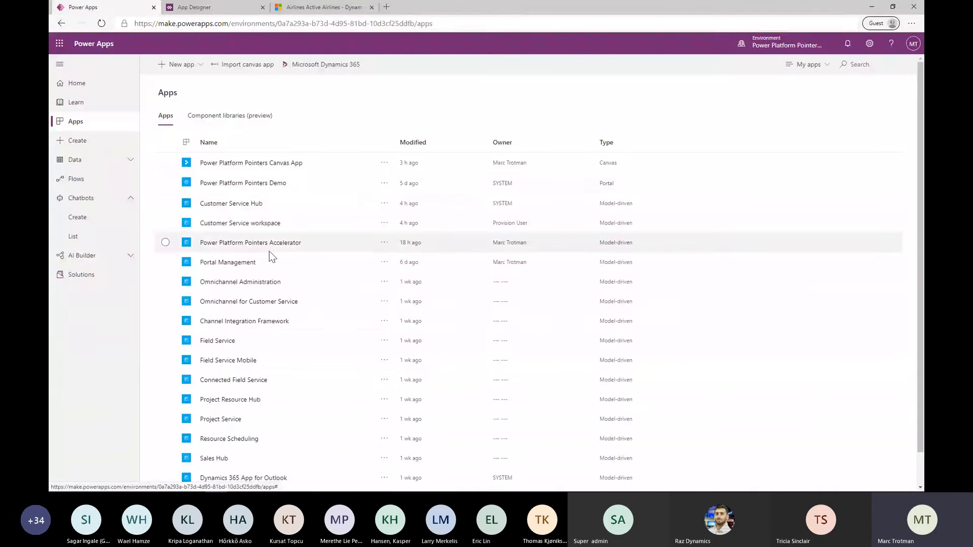
left_click(107, 277)
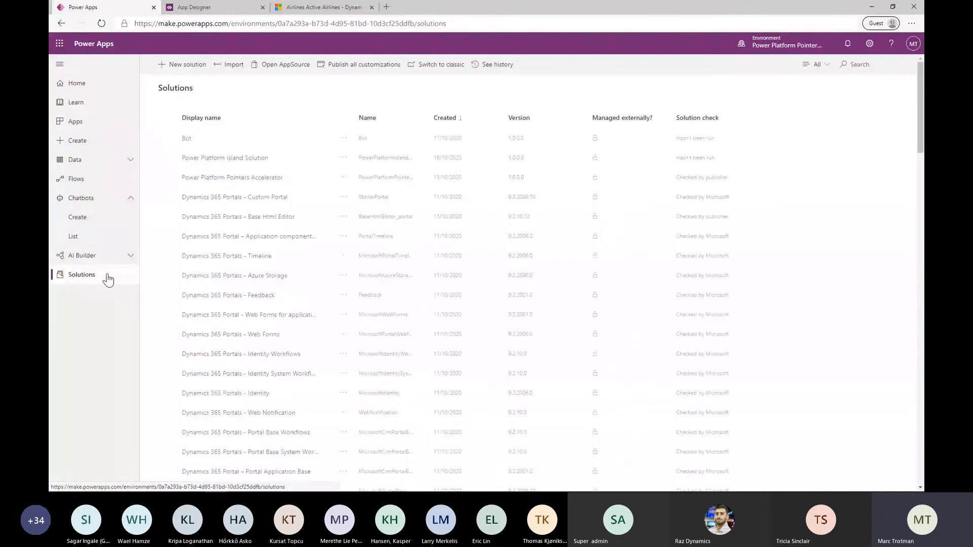
left_click(244, 159)
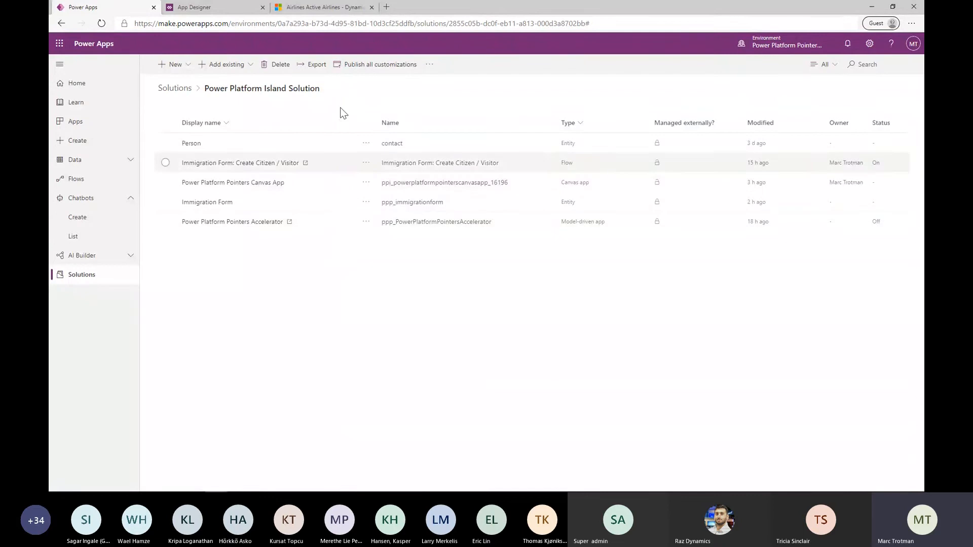
left_click(217, 8)
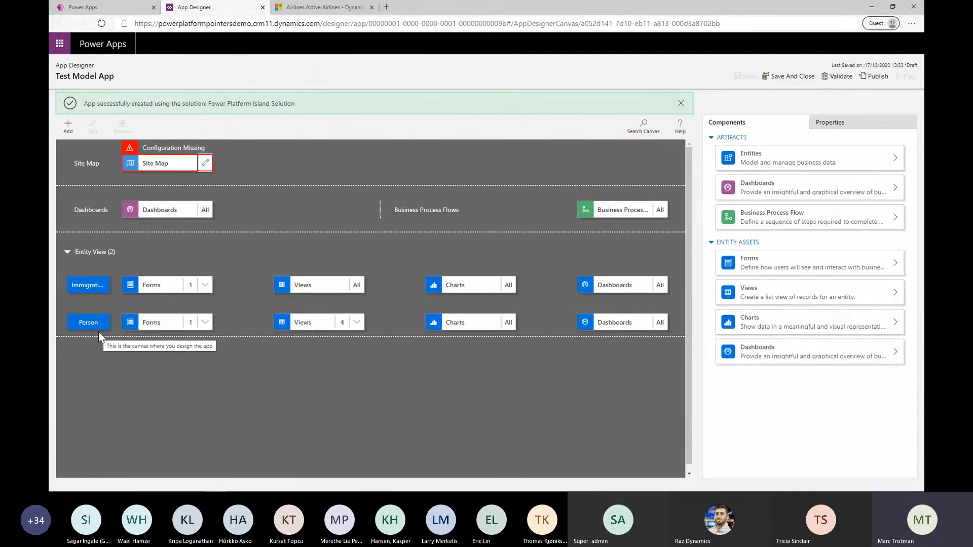
Open the app's site map for editing and rename the new area as Home
left_click(206, 164)
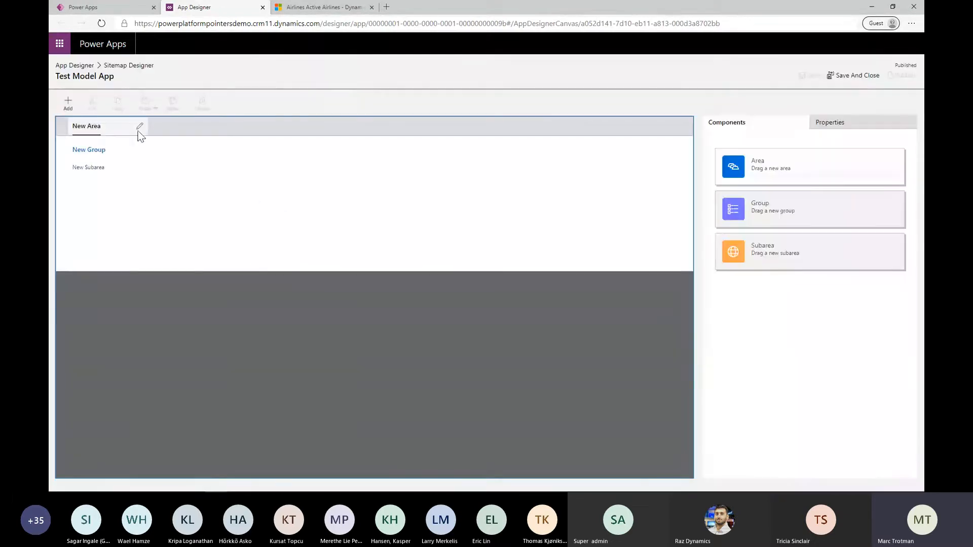
left_click(140, 129)
left_click(90, 128)
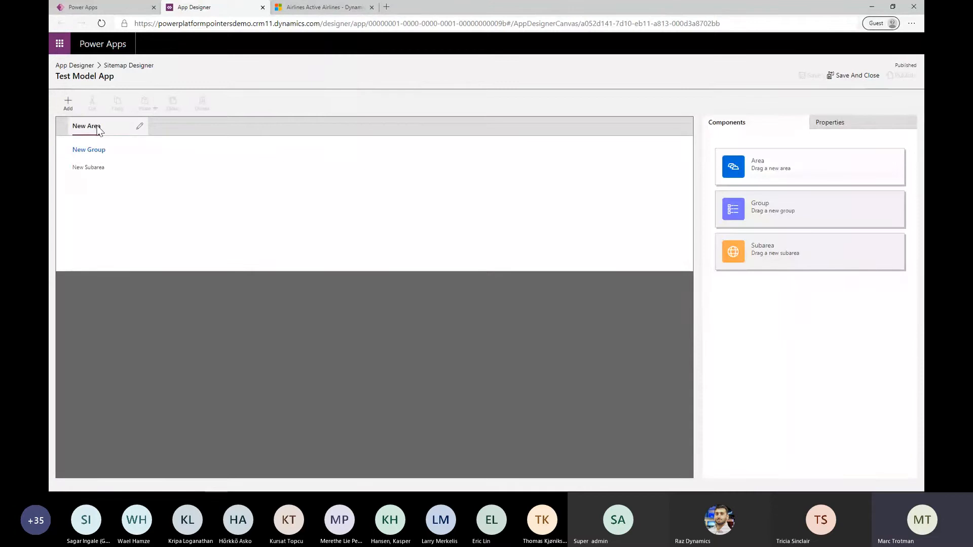
left_click(98, 129)
left_click(137, 128)
left_click(126, 128)
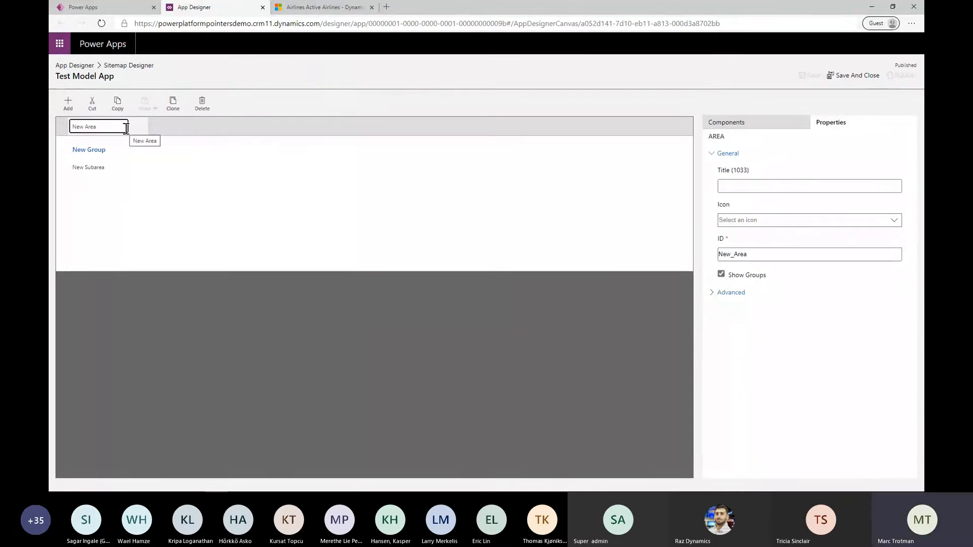
key("BackSpace")
key("BackSpace")
key("BackSpace")
key("BackSpace")
key("BackSpace")
key("BackSpace")
key("BackSpace")
key("BackSpace")
type("Home")
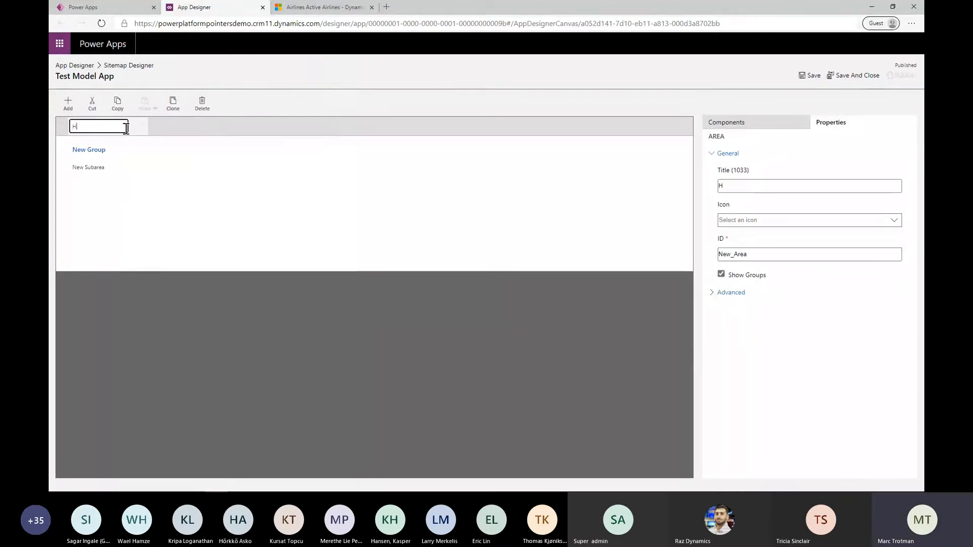
Rename the new group under the Home area as Home
left_click(129, 150)
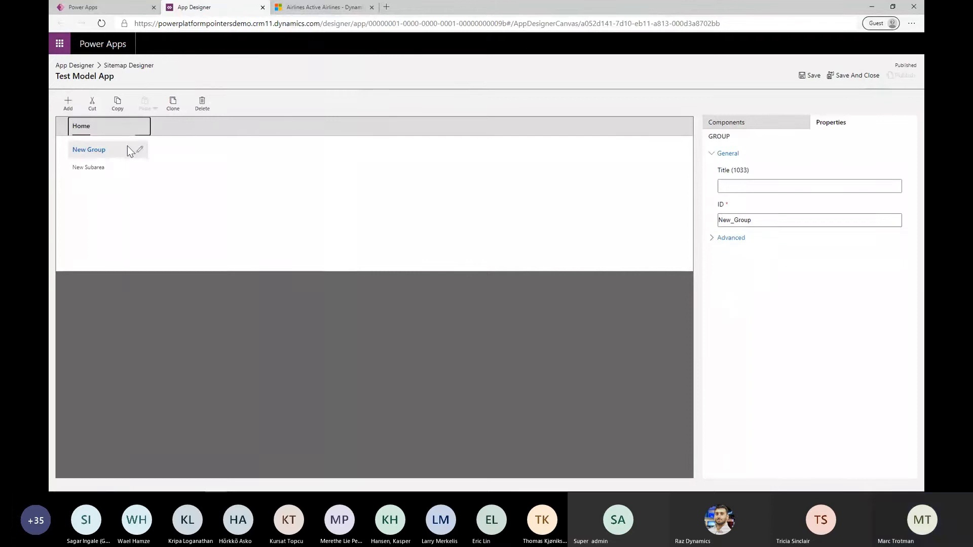
left_click(139, 150)
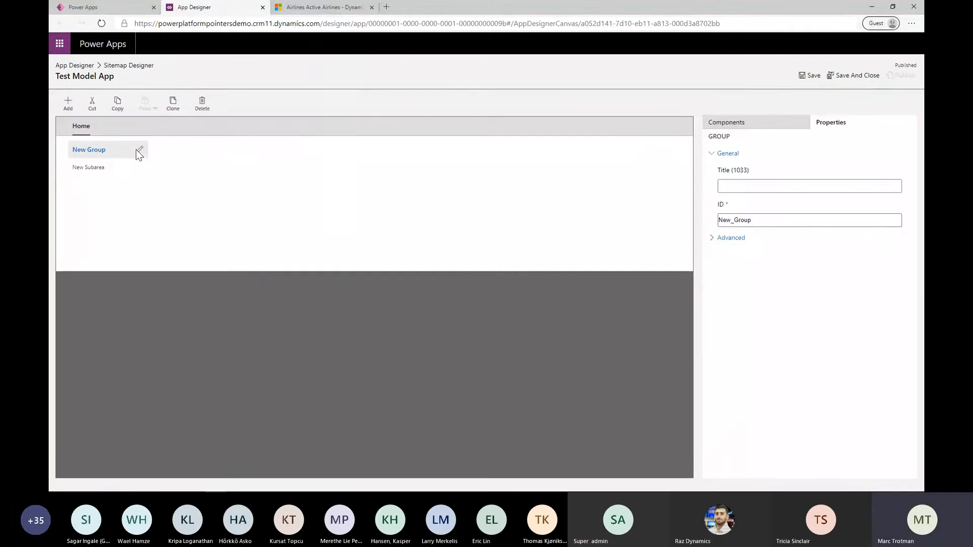
left_click(141, 150)
key("BackSpace")
key("BackSpace")
key("BackSpace")
key("BackSpace")
key("BackSpace")
key("BackSpace")
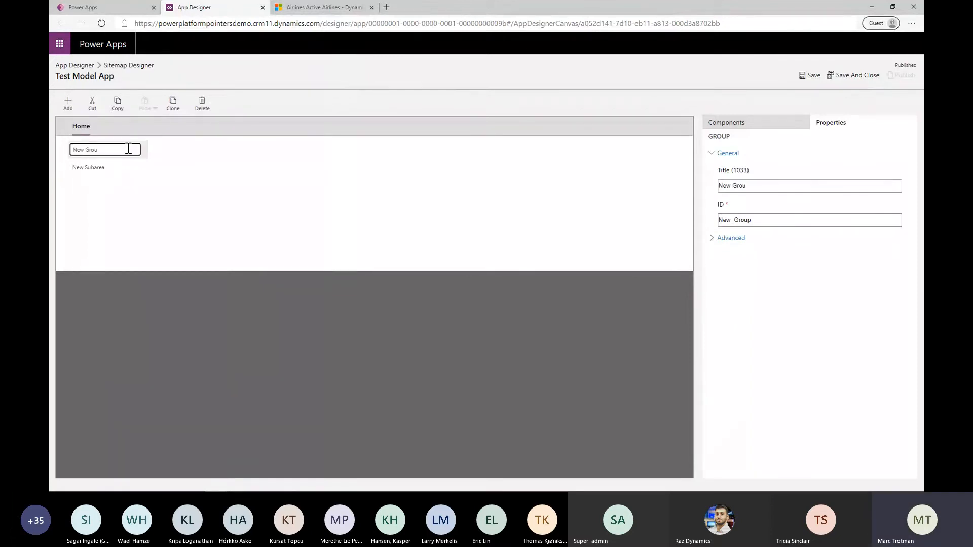
key("BackSpace")
key("BackSpace")
key("BackSpace")
type("Home")
Rename the new subarea under the Home group as Person
mouse_move(121, 171)
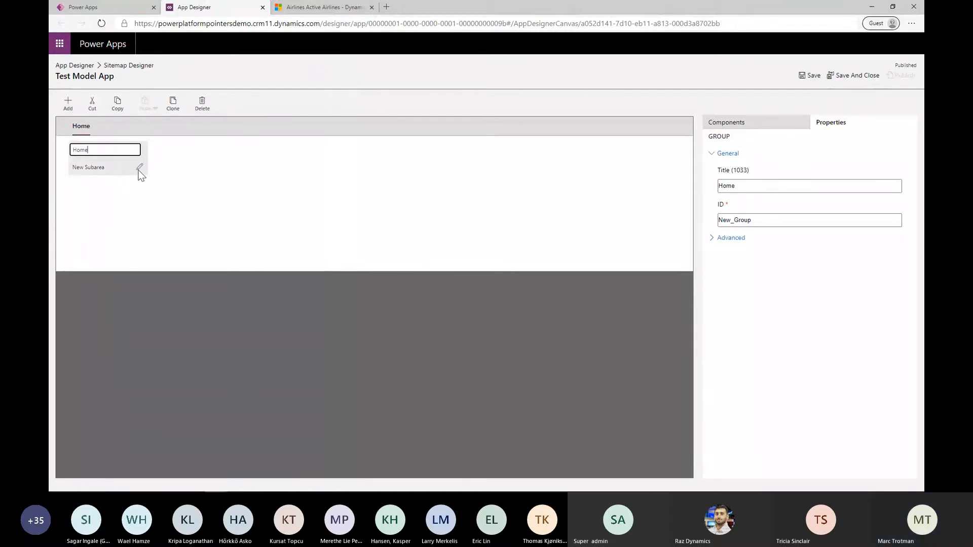
left_click(139, 169)
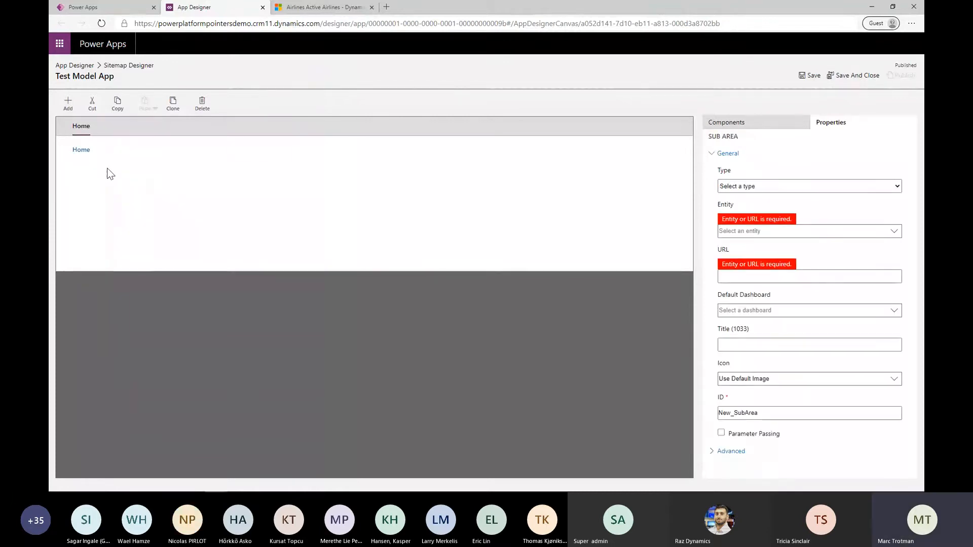
left_click(112, 170)
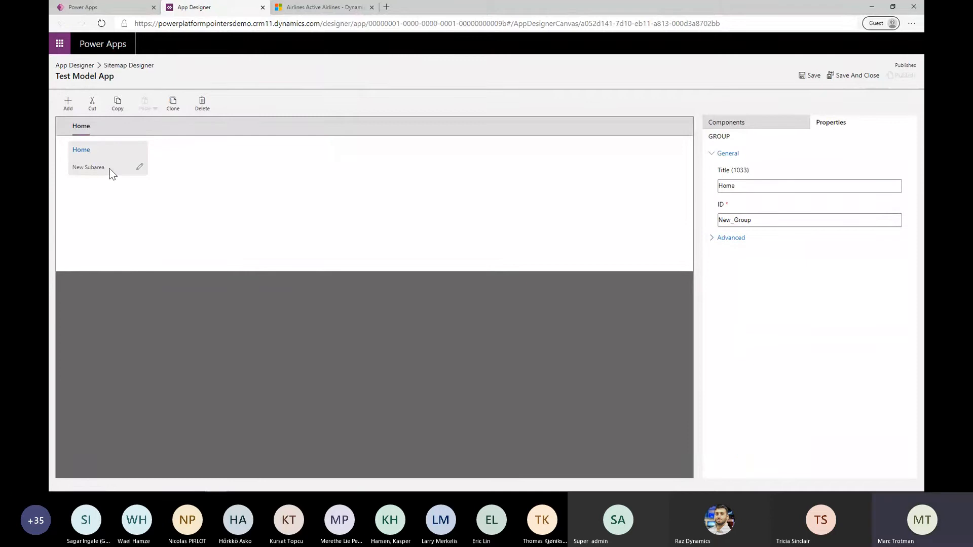
left_click(137, 168)
key("BackSpace")
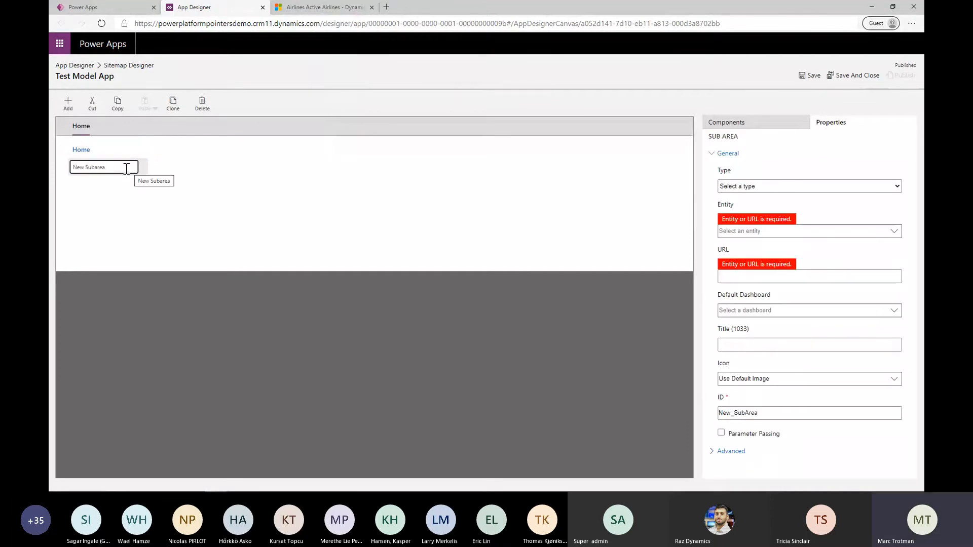
key("BackSpace")
key("BackSpace")
key("BackSpace")
key("BackSpace")
key("BackSpace")
key("BackSpace")
key("BackSpace")
key("BackSpace")
key("BackSpace")
key("BackSpace")
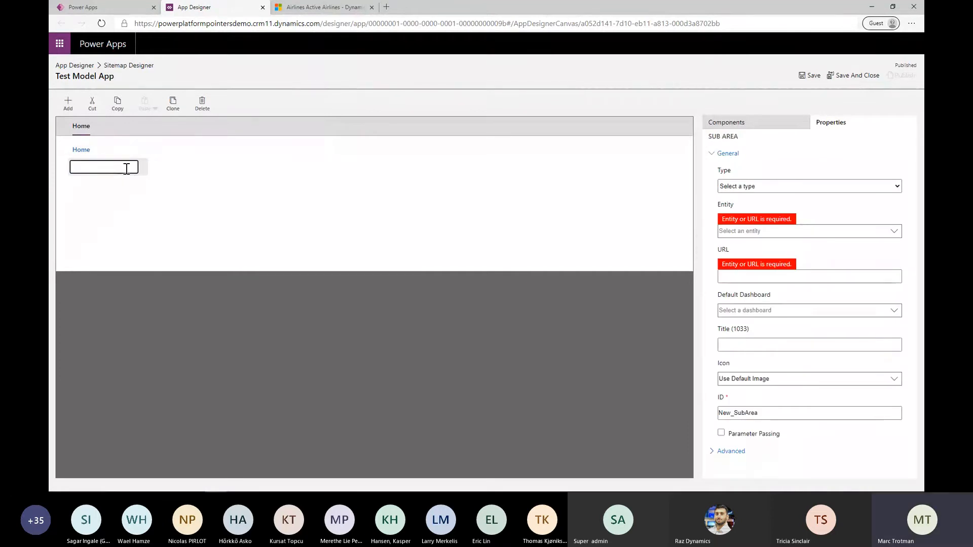
type("Person")
left_click(746, 189)
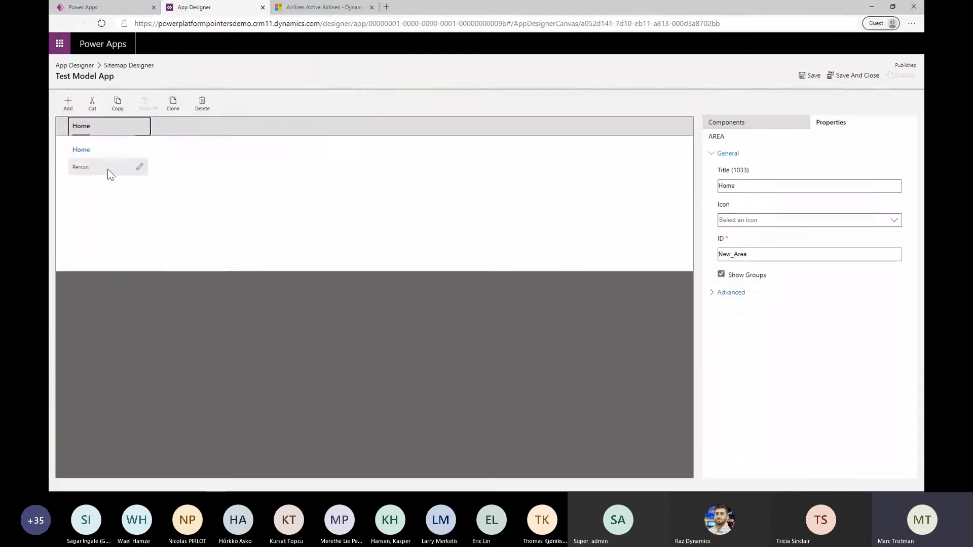
Set the Person subarea's type to Entity with Person as its entity, and save and close the site map
left_click(84, 168)
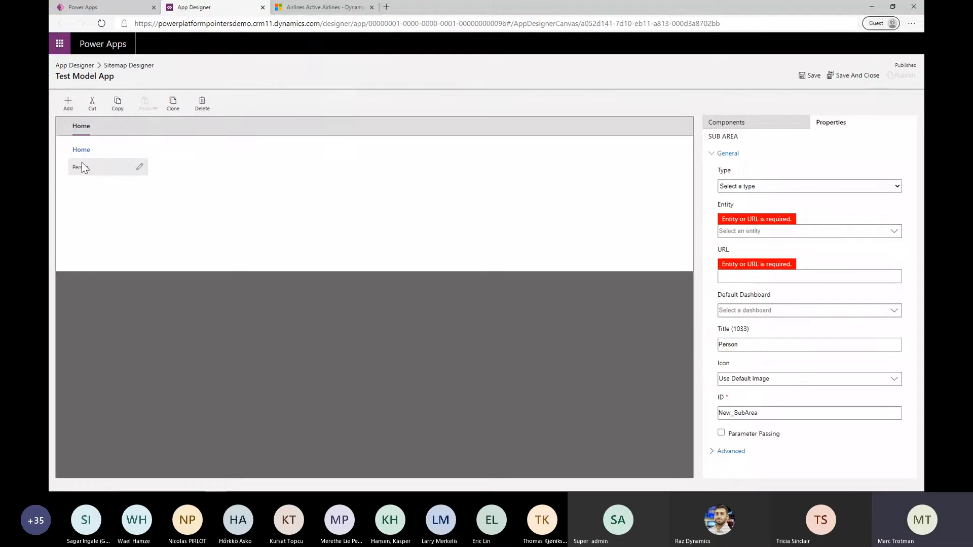
left_click(791, 186)
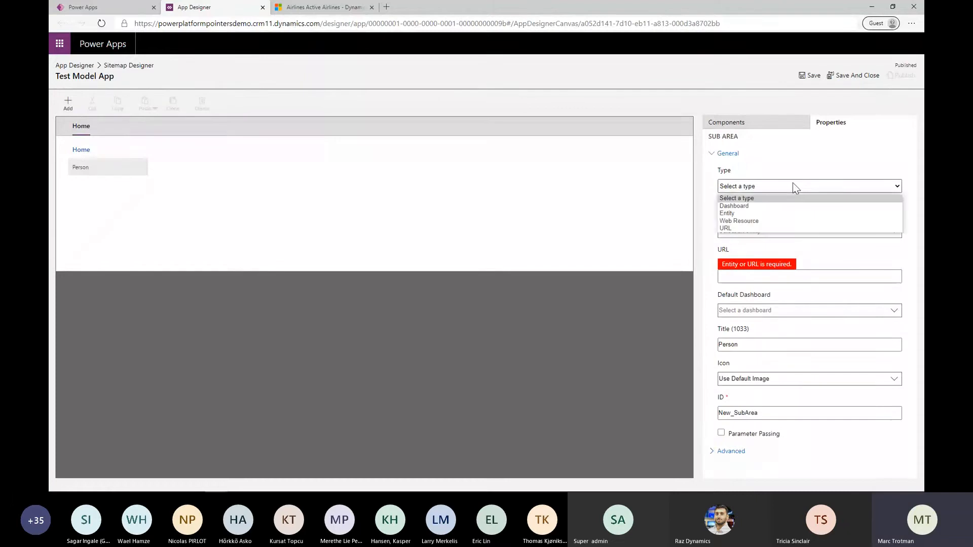
left_click(777, 213)
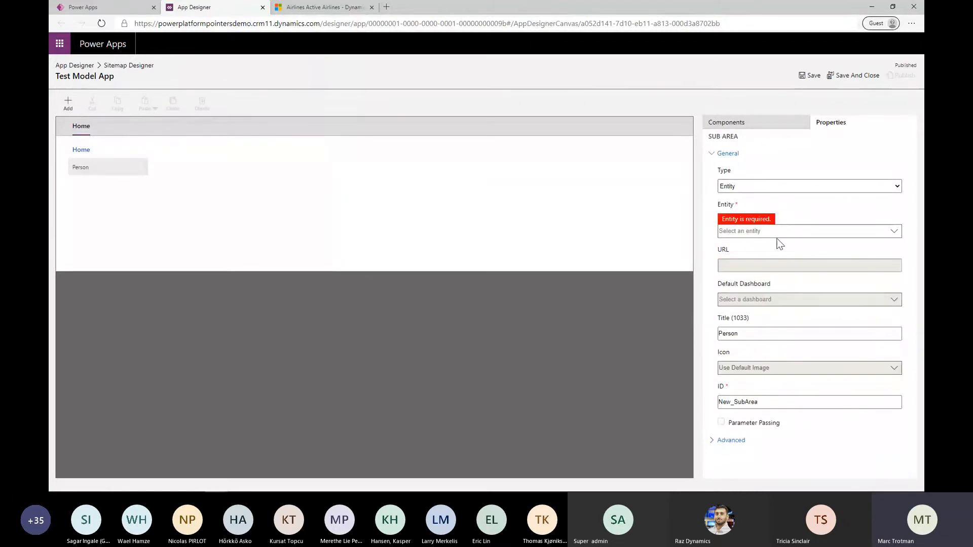
left_click(890, 231)
type("pw")
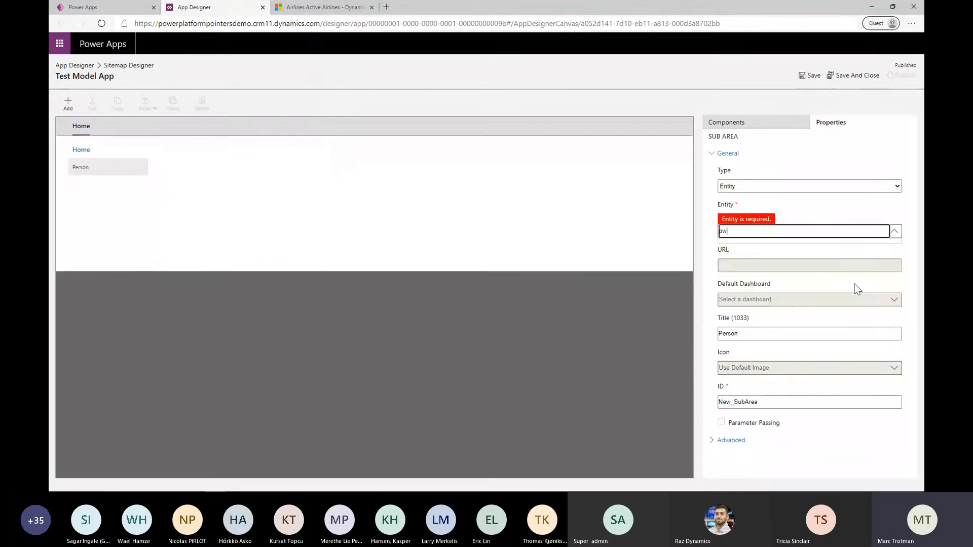
key("BackSpace")
type("erson")
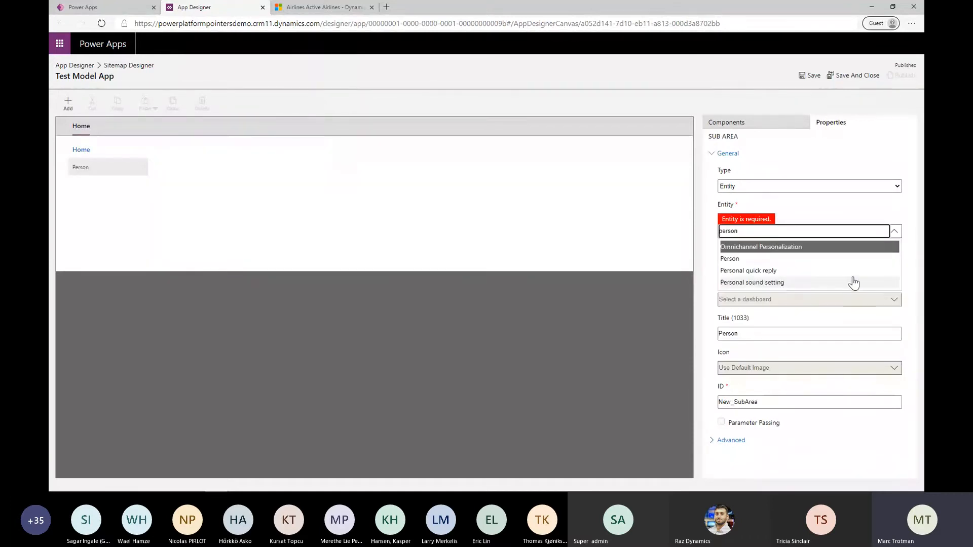
left_click(854, 259)
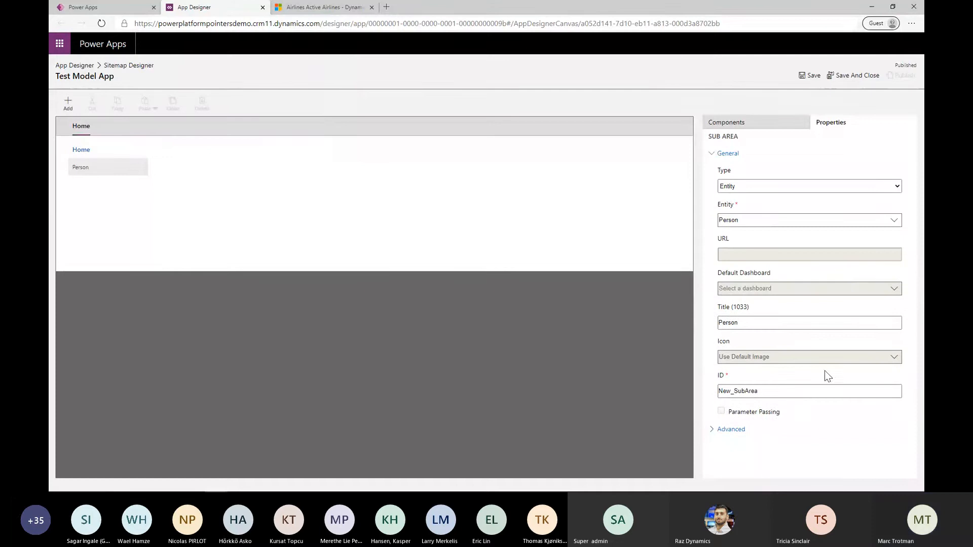
left_click(814, 78)
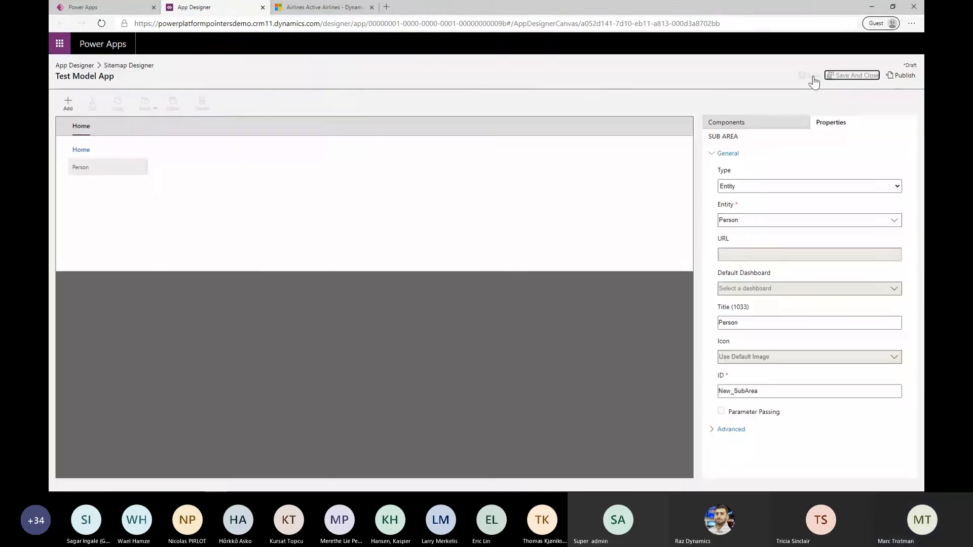
left_click(861, 77)
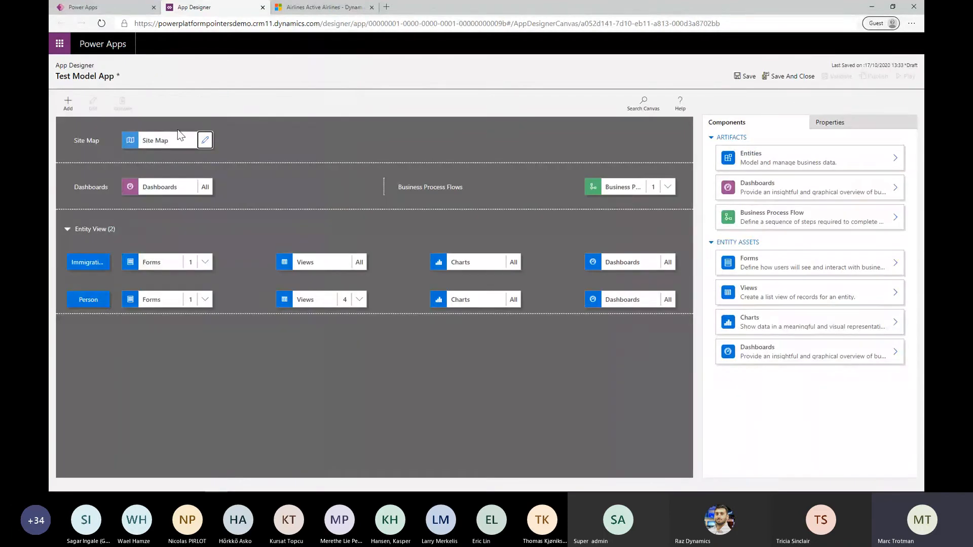
Save and publish Test Model App, and launch it in play mode
left_click(736, 76)
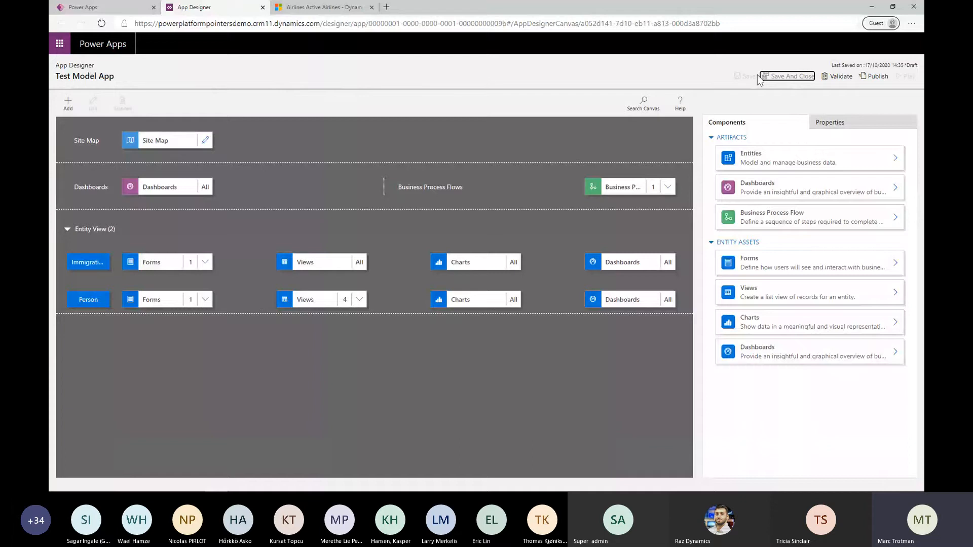
left_click(870, 77)
left_click(907, 76)
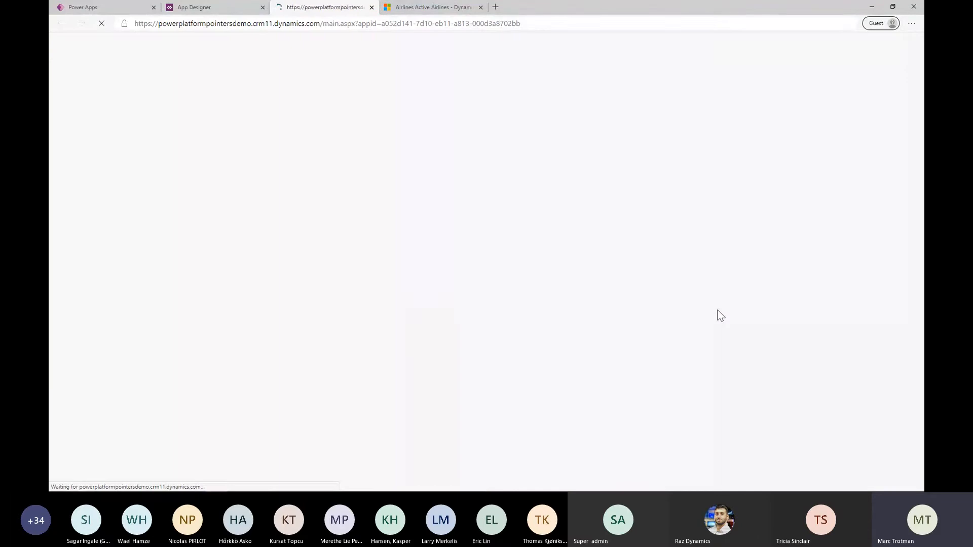
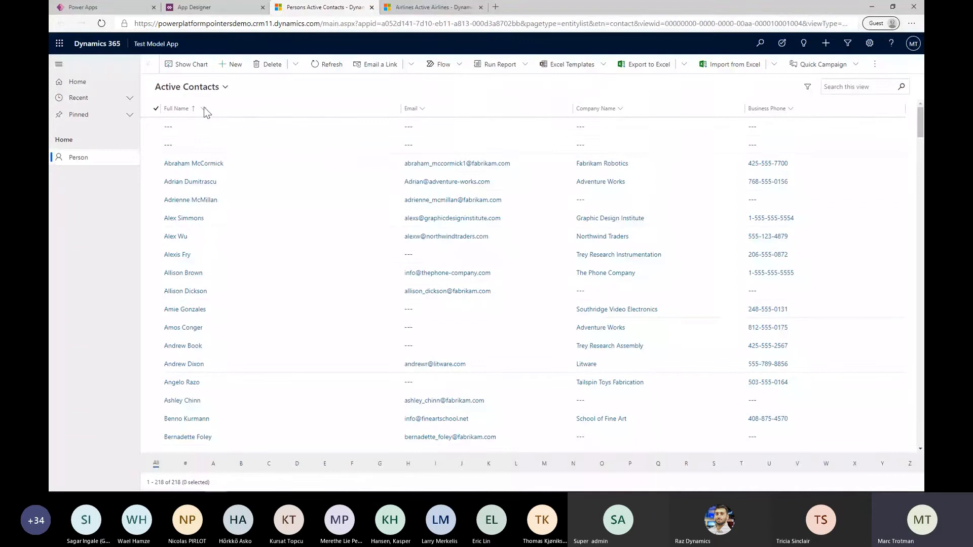
Display the Citizens view of the Person records, followed by the Visitors view
left_click(202, 87)
left_click(210, 146)
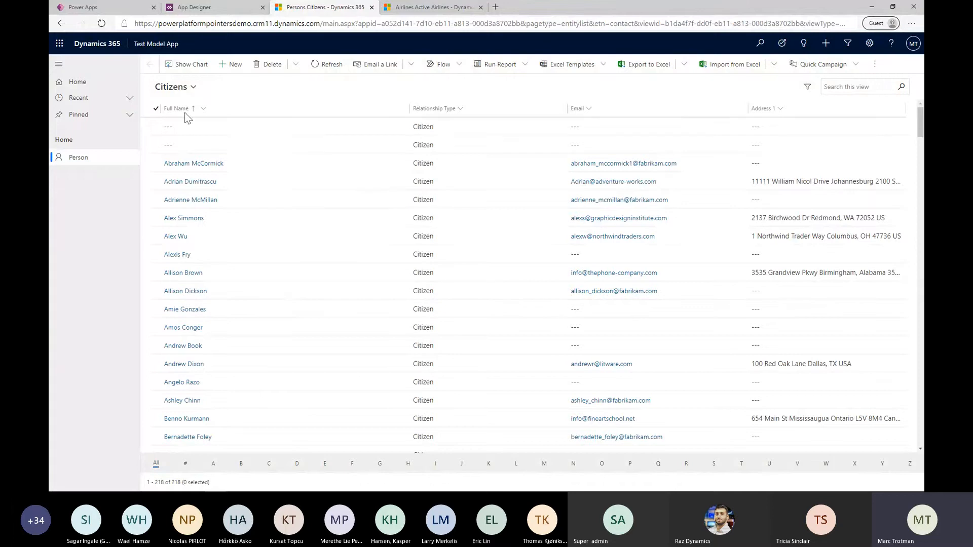
left_click(194, 92)
left_click(192, 160)
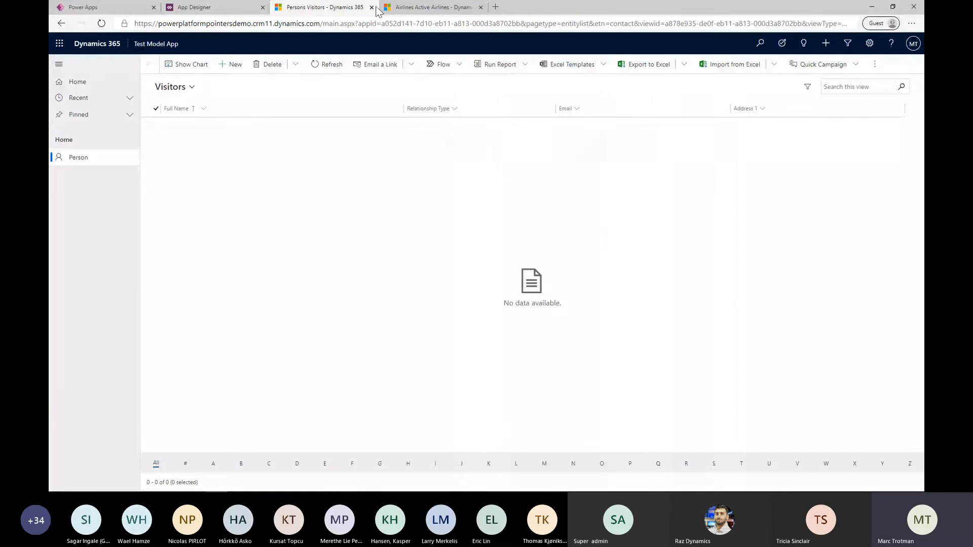
Switch to the Power Platform Pointers Accelerator app and open its Immigration area
left_click(405, 8)
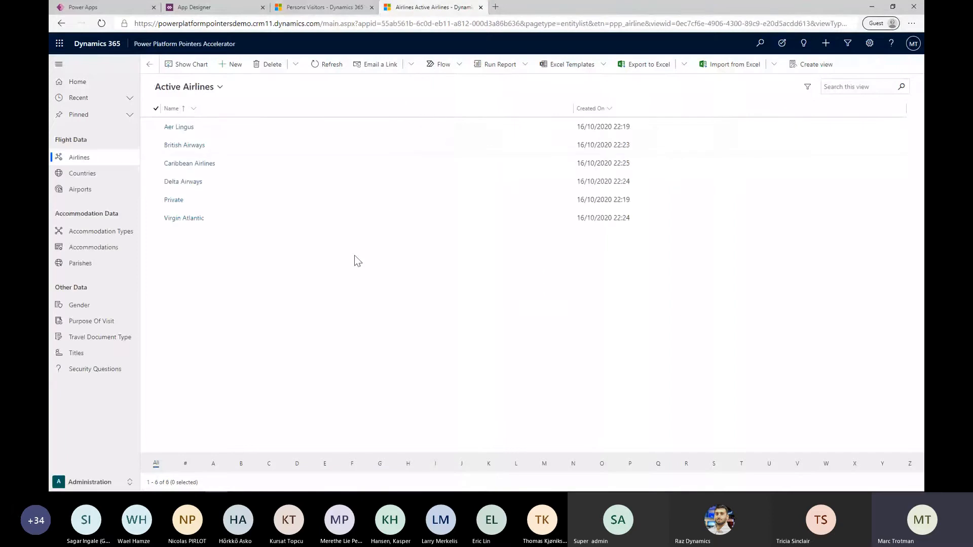
left_click(96, 473)
left_click(105, 433)
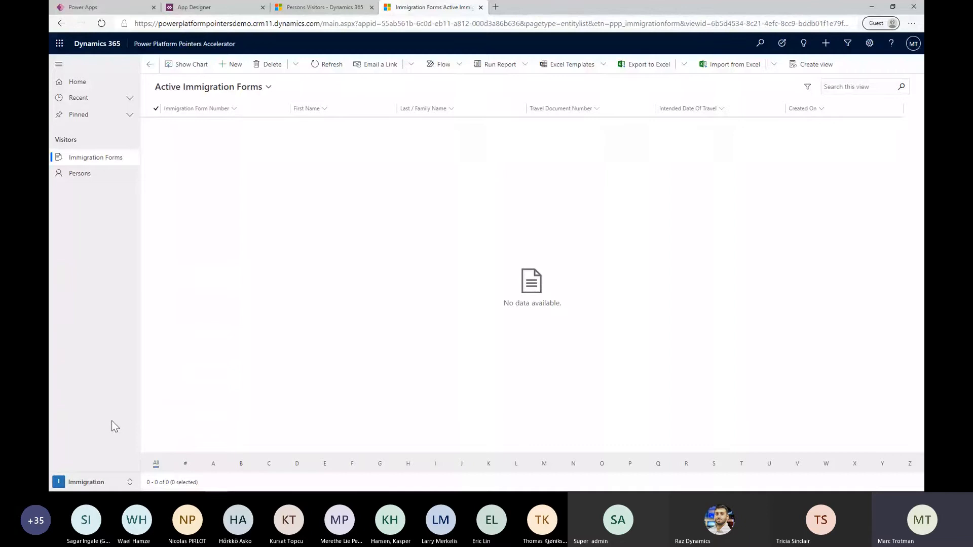
Review Test Model App's Visitors view and its App Designer canvas, and return to the accelerator app's immigration forms
left_click(350, 7)
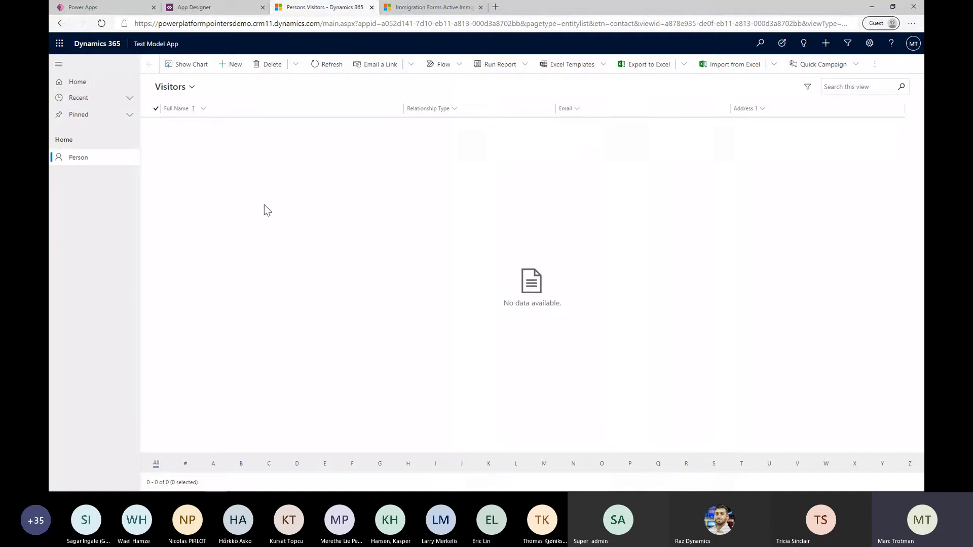
left_click(235, 9)
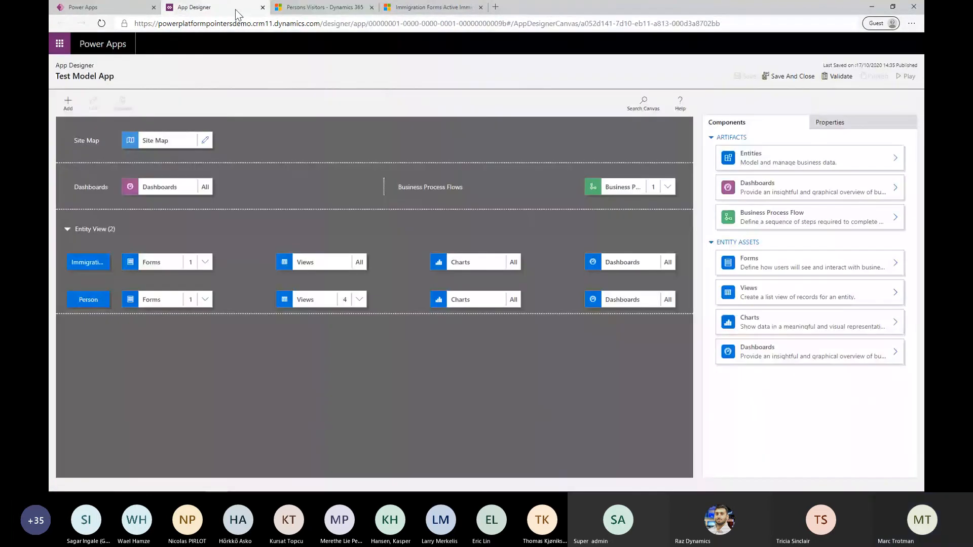
left_click(331, 9)
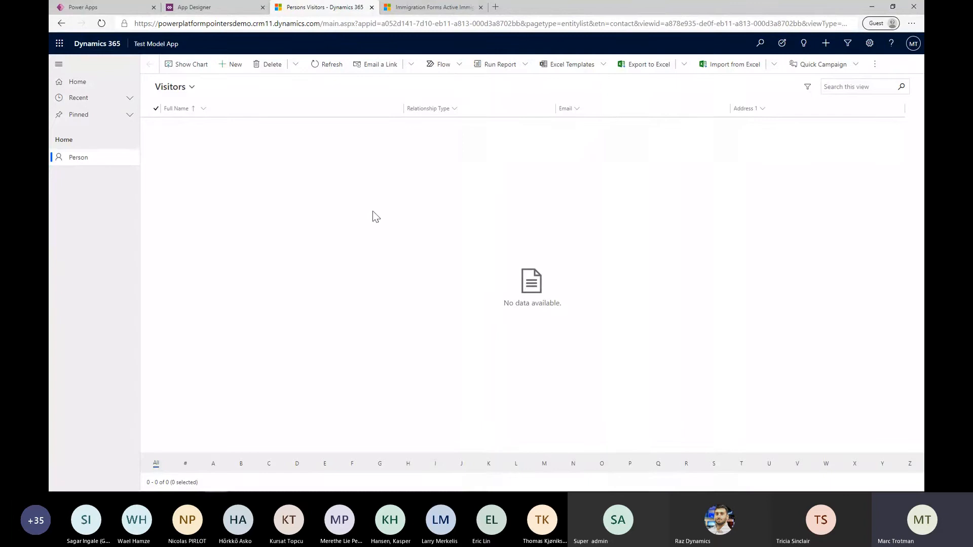
left_click(424, 8)
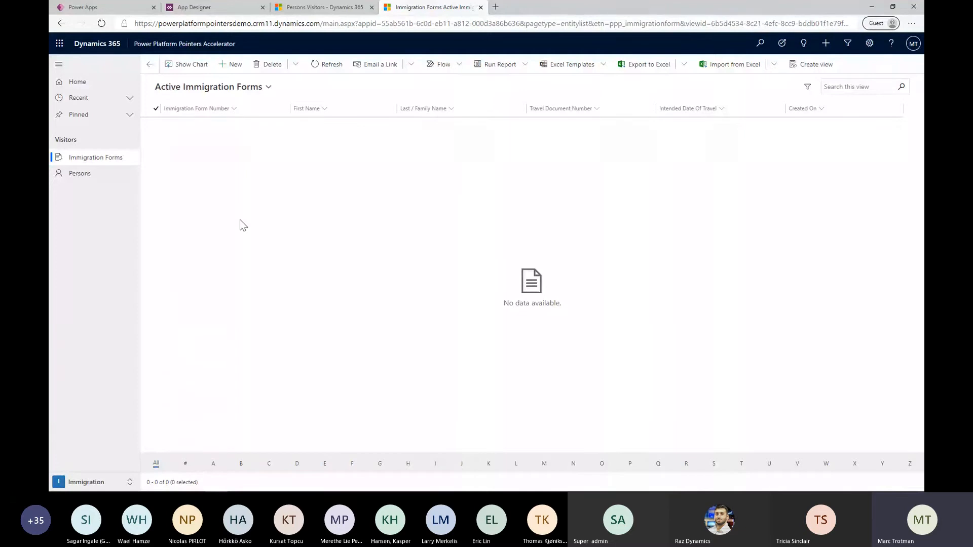
Start a new immigration form with Air as the means of entry and Caribbean Airlines as the airline
left_click(235, 64)
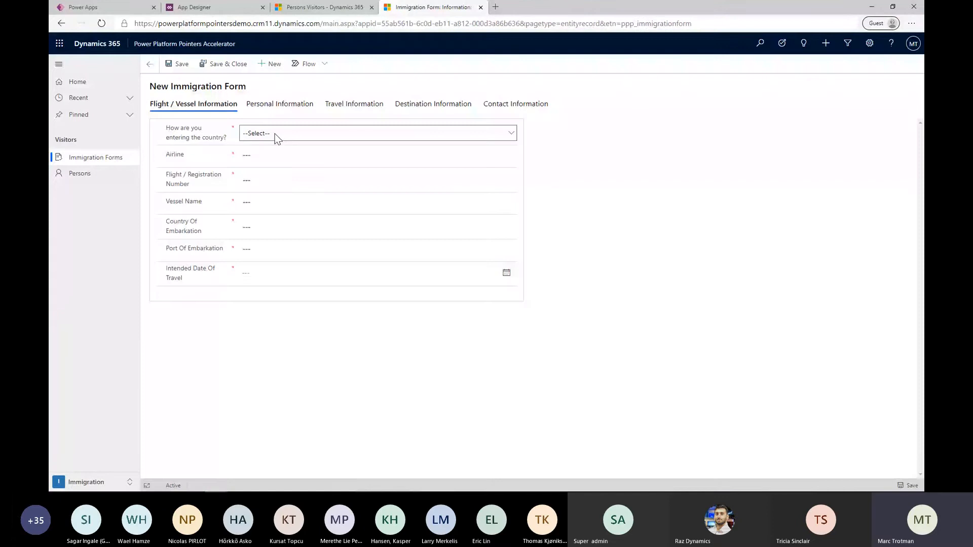
left_click(278, 134)
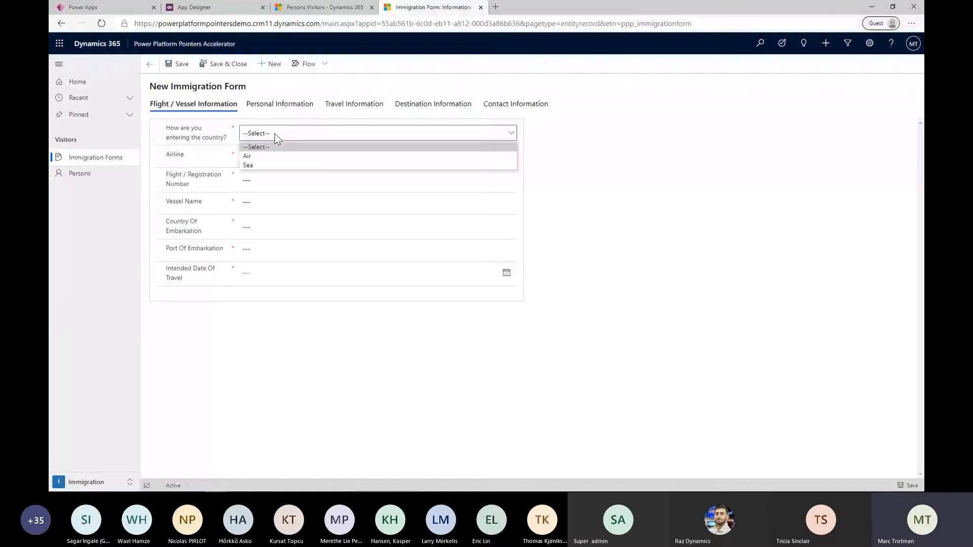
left_click(278, 156)
left_click(278, 159)
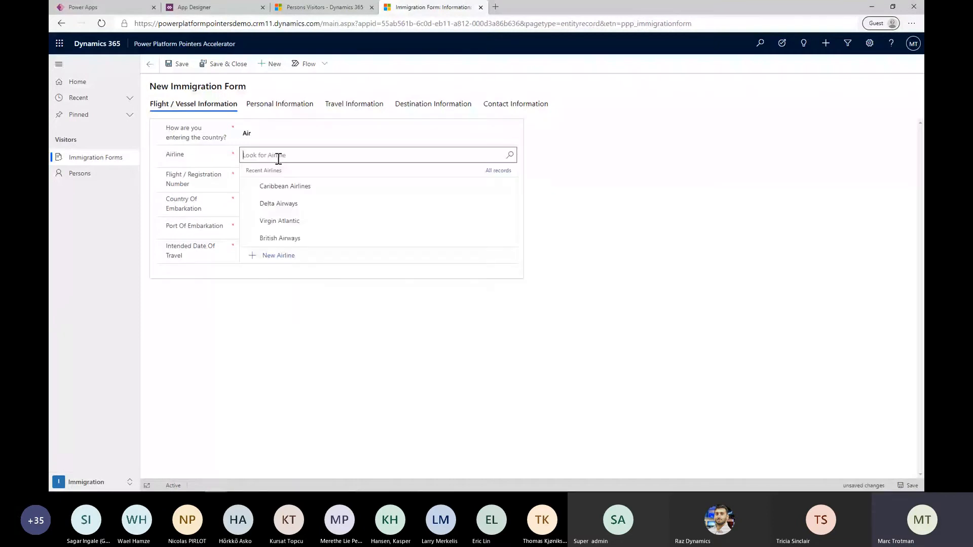
left_click(272, 186)
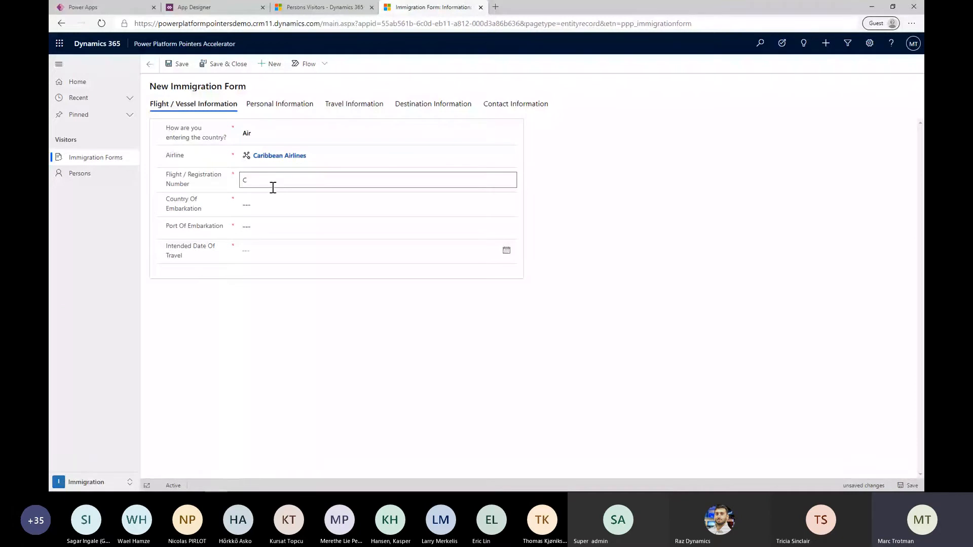
Enter BWA123 as the Flight / Registration Number
type("CA1")
key("BackSpace")
key("BackSpace")
key("BackSpace")
type("BWA123")
key("Tab")
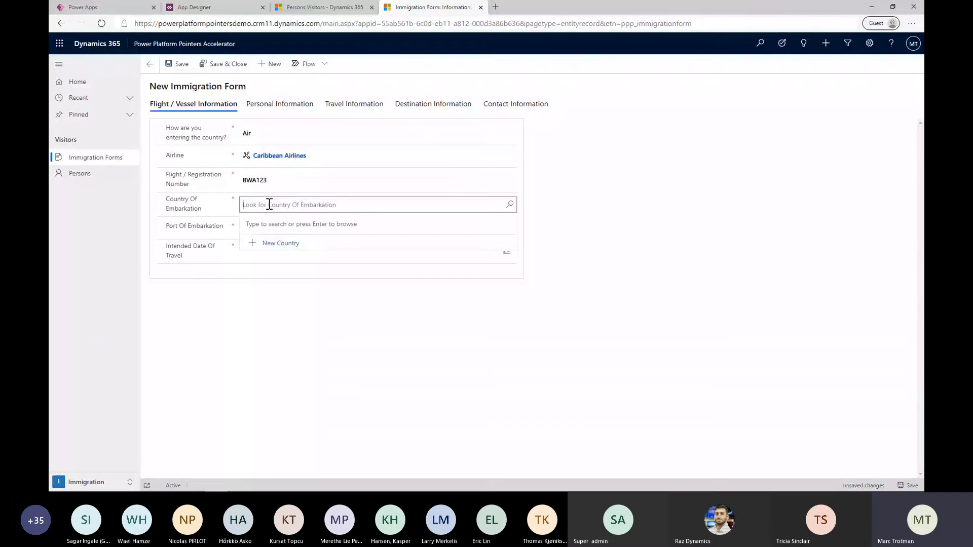
Set the Country Of Embarkation to Jamaica and the Port Of Embarkation to Norman Manley International Airport
left_click(509, 210)
scroll(380, 304, "down", 2)
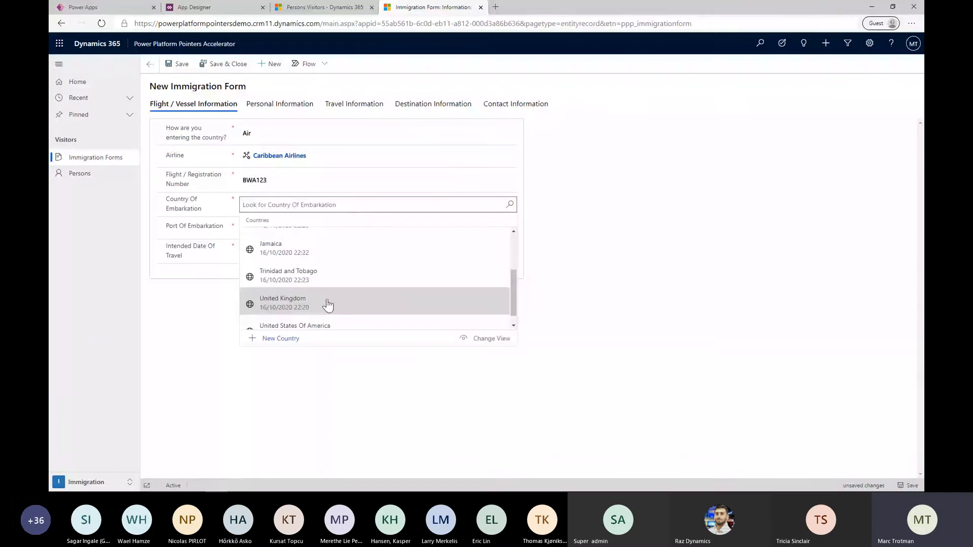
left_click(337, 274)
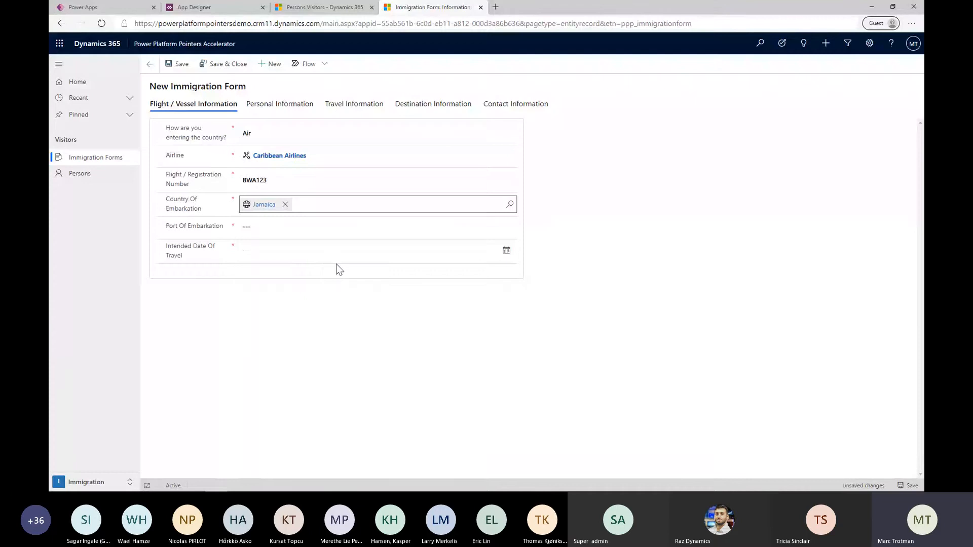
left_click(341, 227)
left_click(509, 227)
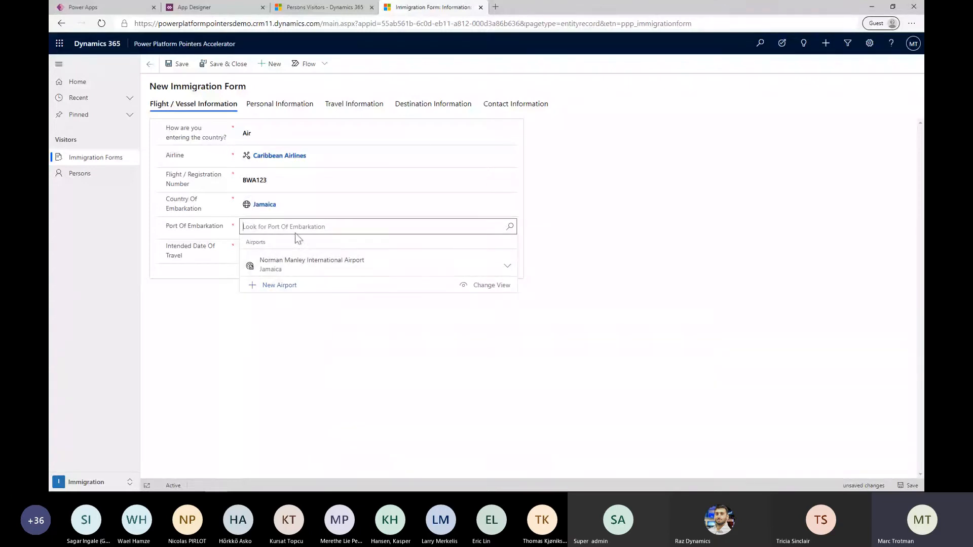
left_click(288, 271)
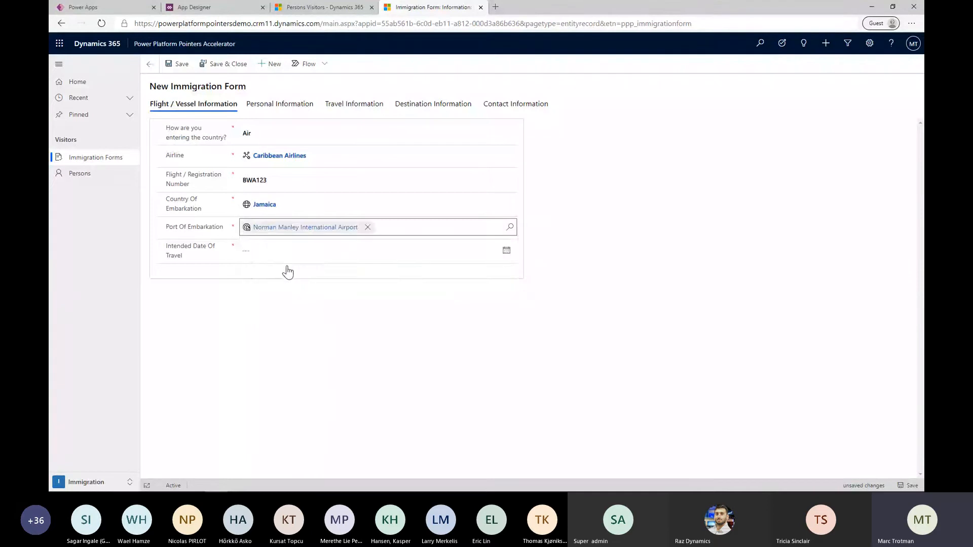
Set the Intended Date Of Travel to 28 November 2020
left_click(286, 251)
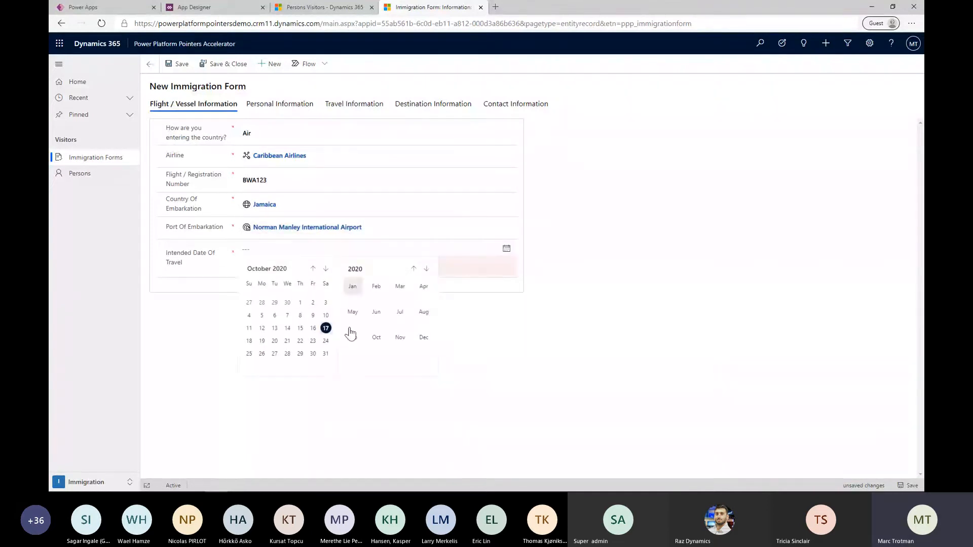
left_click(426, 269)
left_click(413, 269)
left_click(399, 339)
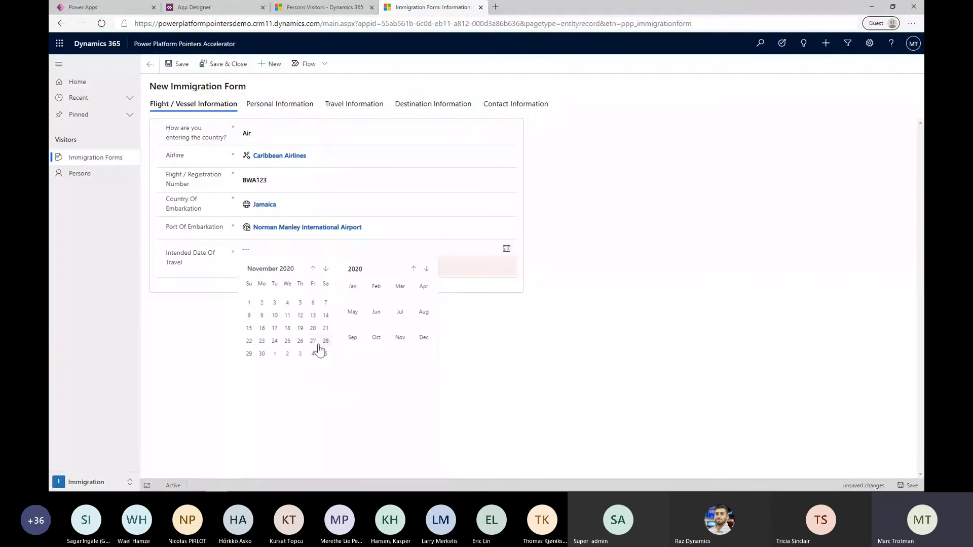
left_click(325, 346)
Fill in the traveller's first name and last name in the form's Personal Information section
left_click(256, 104)
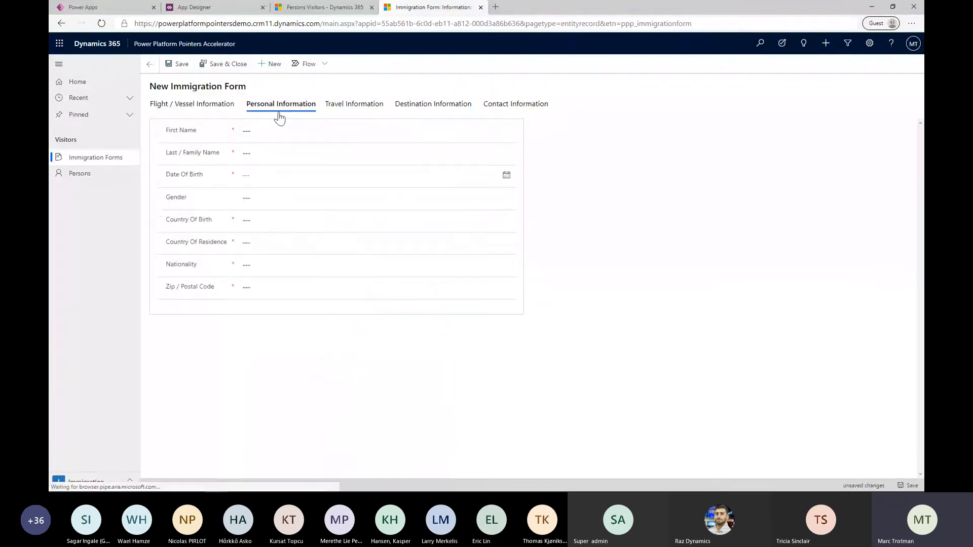
left_click(269, 132)
type("Tes")
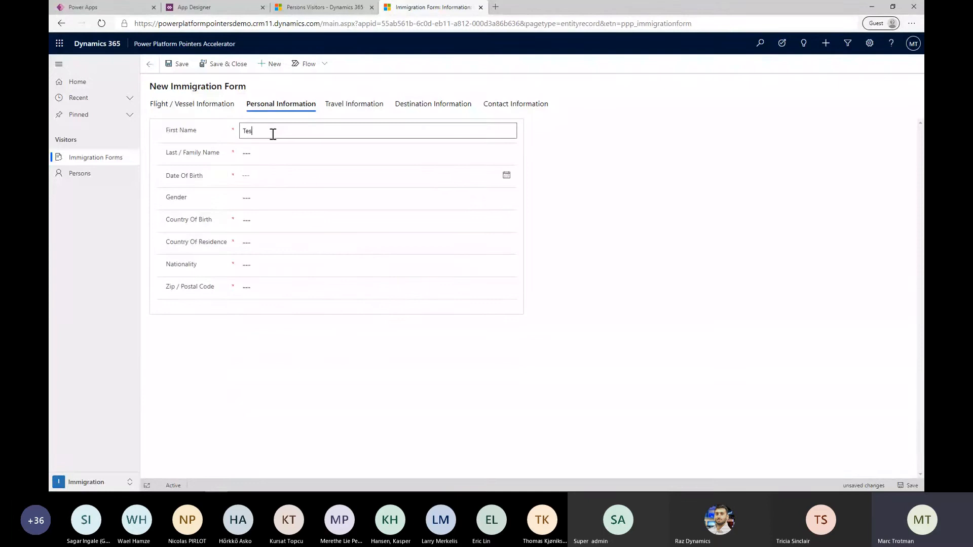
type("t")
key("Tab")
type("Contac")
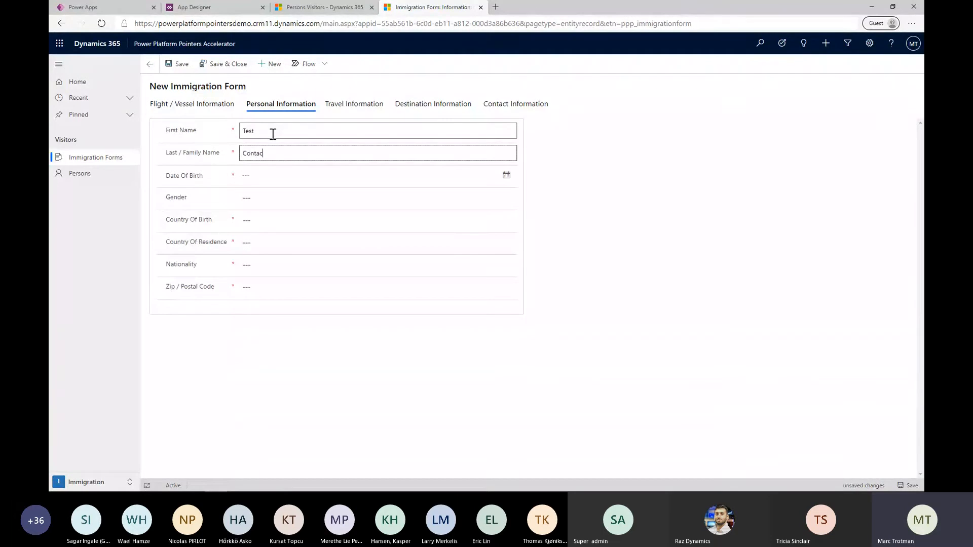
Set the traveller's date of birth
left_click(267, 175)
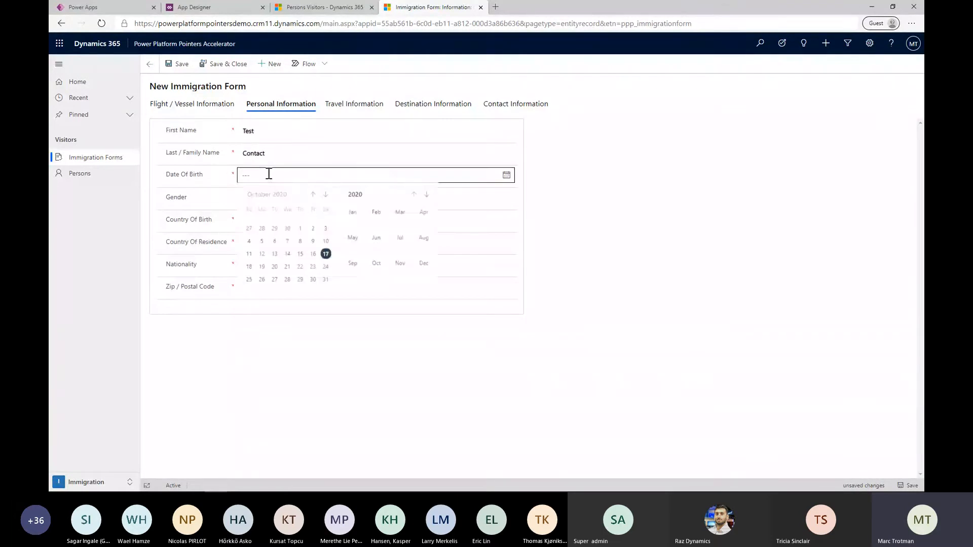
left_click(355, 196)
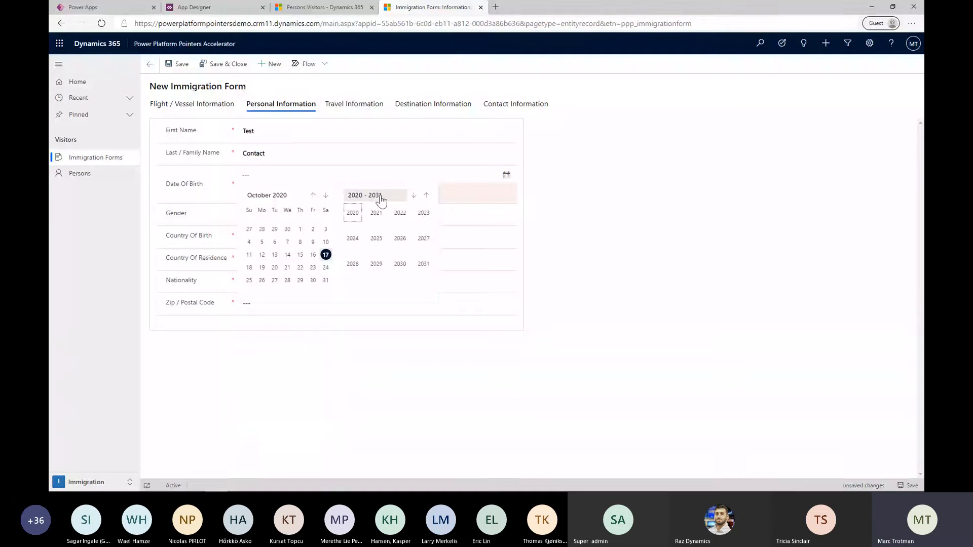
left_click(414, 196)
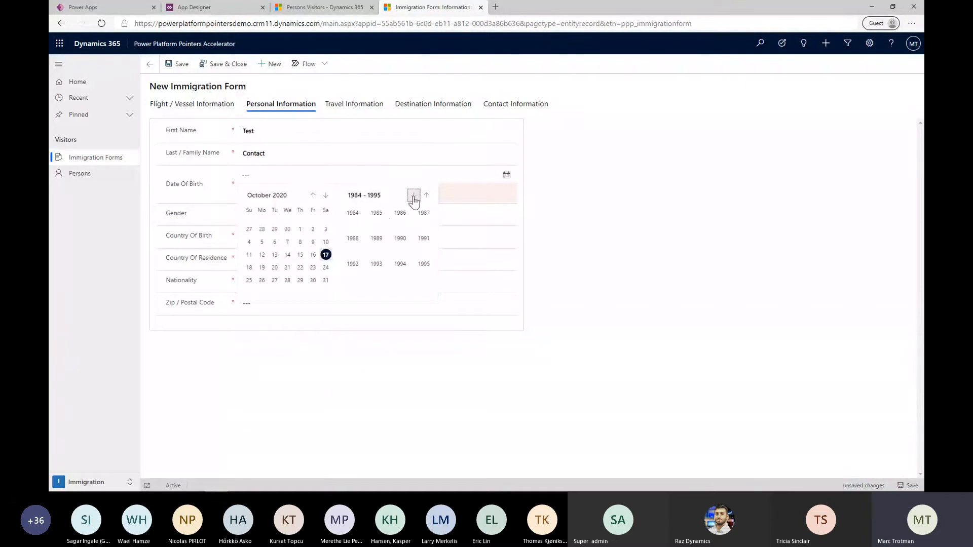
left_click(380, 213)
left_click(301, 255)
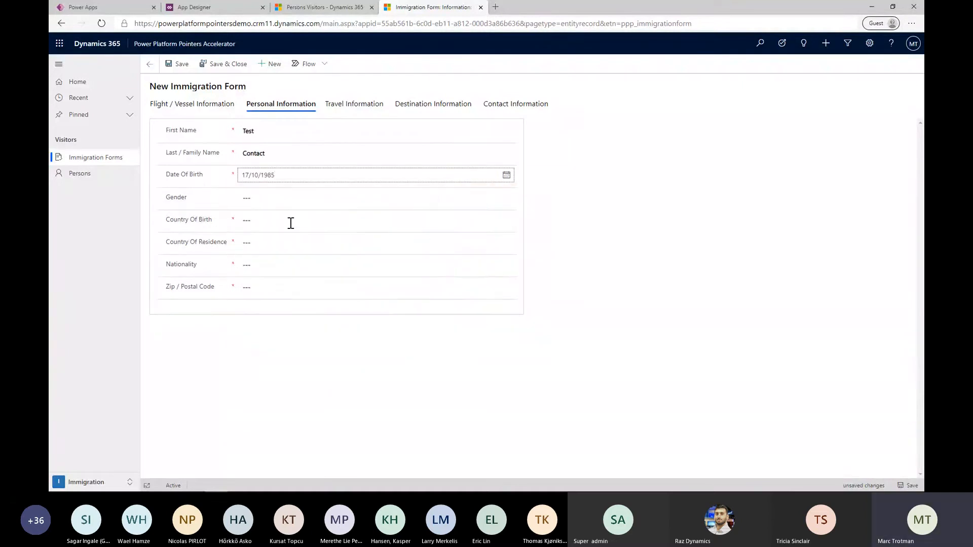
Set the Country Of Birth to Barbados and the Country Of Residence to Jamaica
left_click(294, 198)
left_click(228, 222)
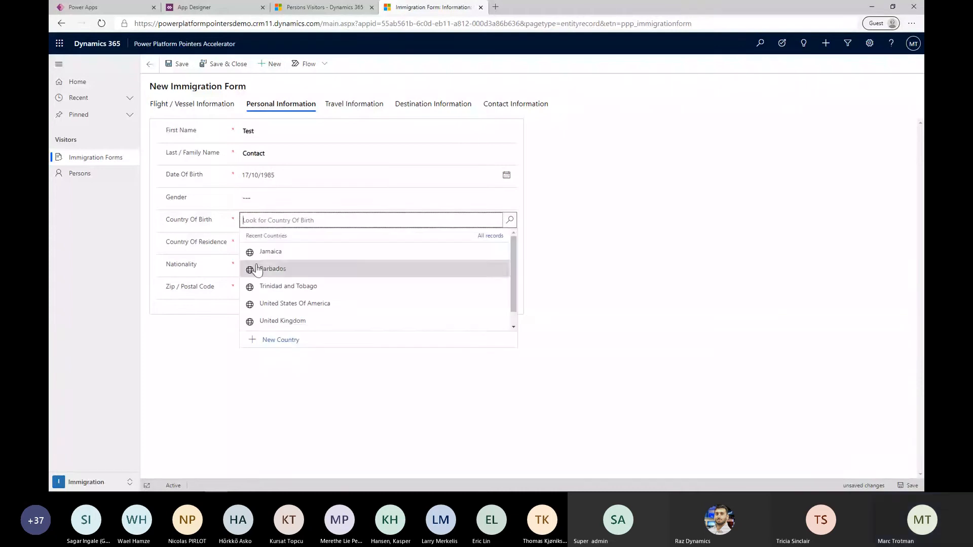
left_click(256, 269)
left_click(263, 246)
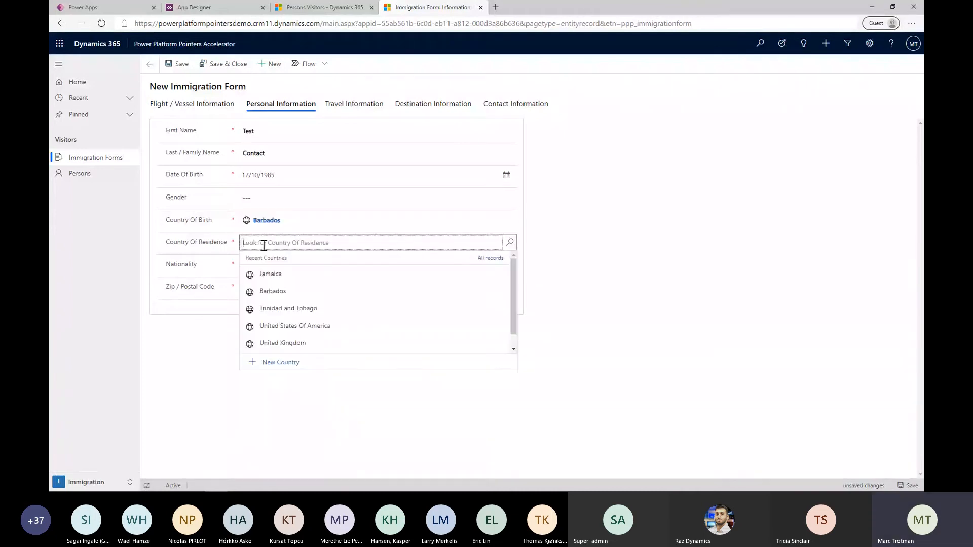
left_click(270, 274)
Set the Nationality to United Kingdom and enter the traveller's postal code
left_click(283, 266)
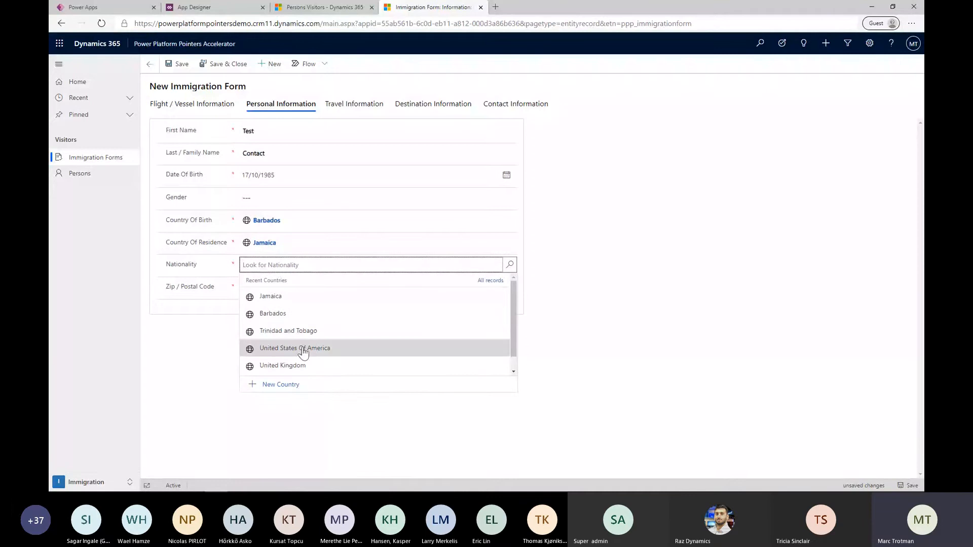
left_click(316, 366)
left_click(321, 288)
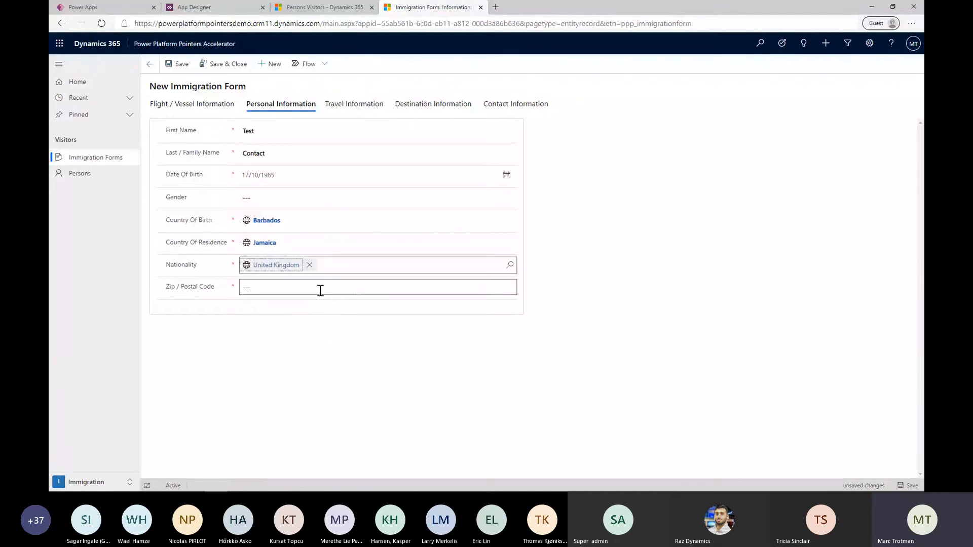
type("324545")
In the Travel Information section, set the Travel Document Type to Passport and enter the travel document number
left_click(344, 108)
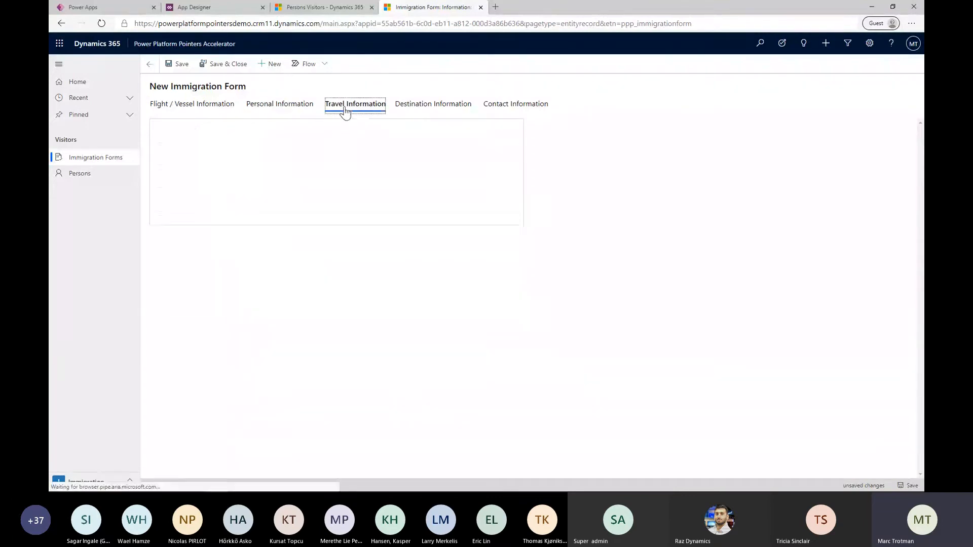
left_click(300, 138)
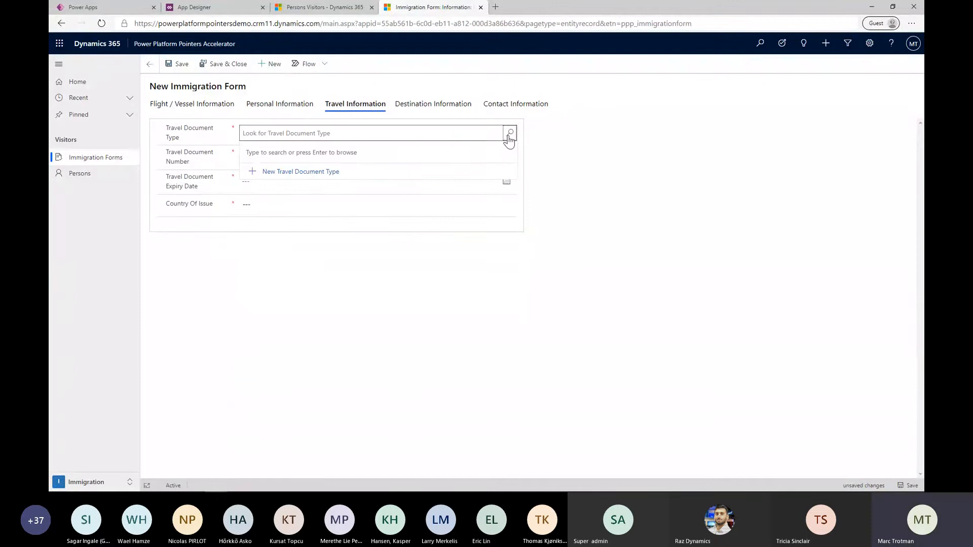
left_click(509, 132)
left_click(300, 170)
left_click(292, 161)
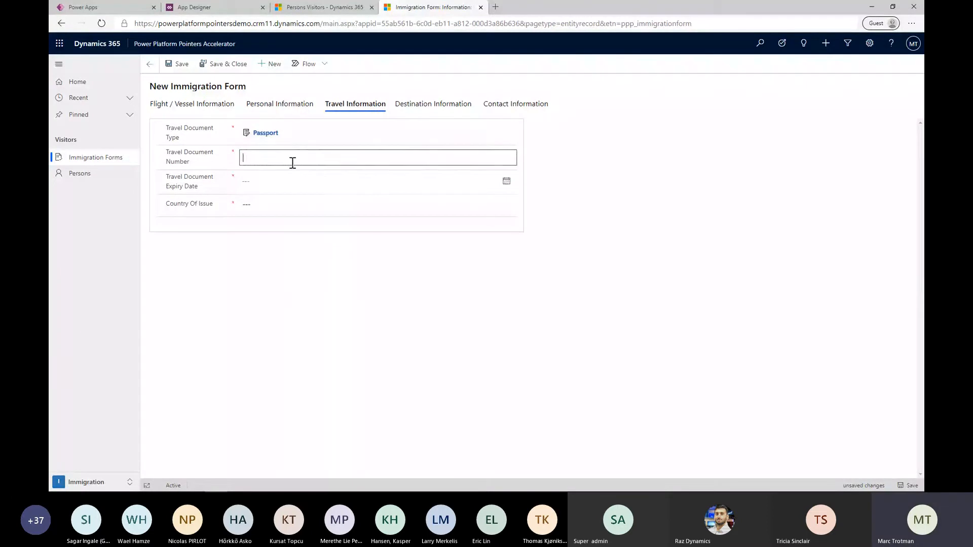
type("24234")
Set the Travel Document Expiry Date to 15/10/2020 and the Country Of Issue to Jamaica
left_click(281, 181)
left_click(506, 182)
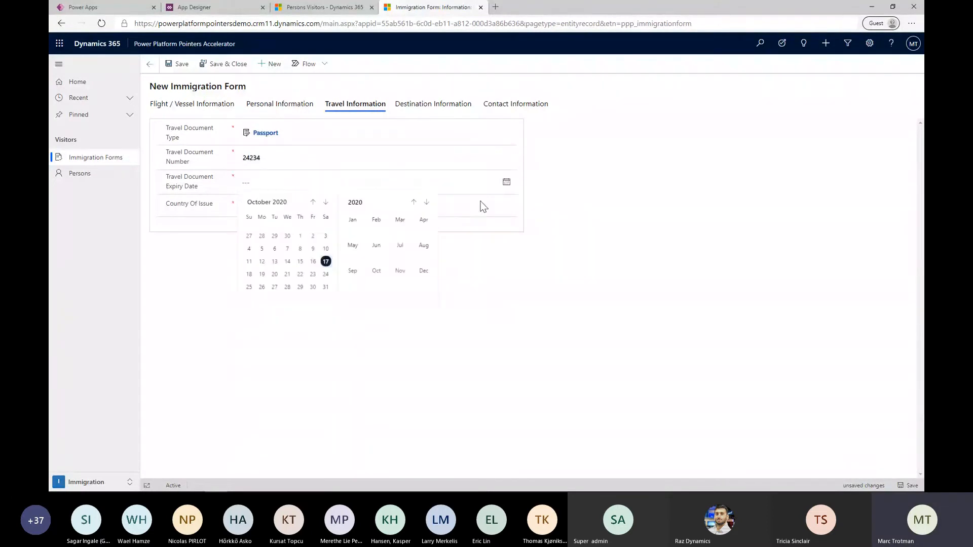
left_click(302, 262)
left_click(299, 205)
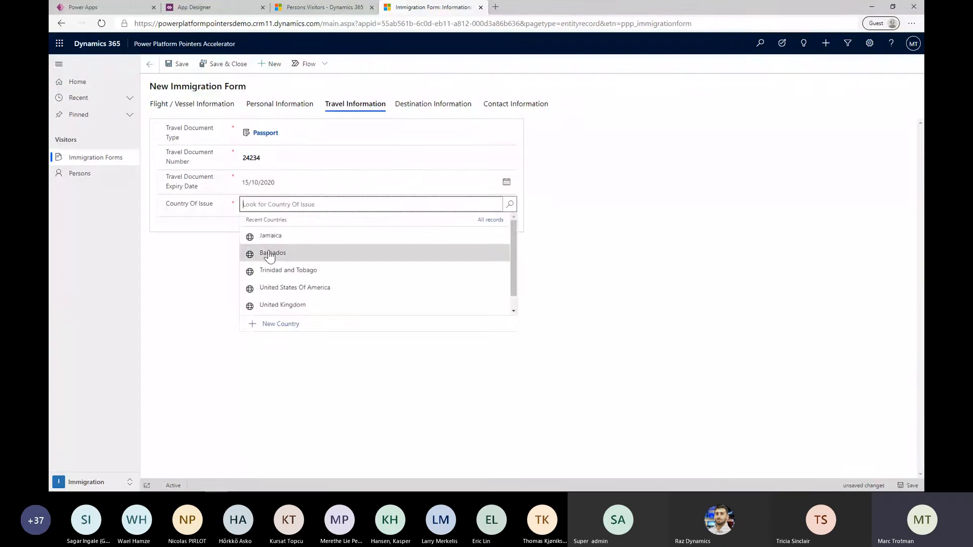
left_click(274, 236)
In the Destination Information section, set the Purpose Of Visit to Holiday and the Length Of Stay to 23
left_click(439, 104)
left_click(333, 132)
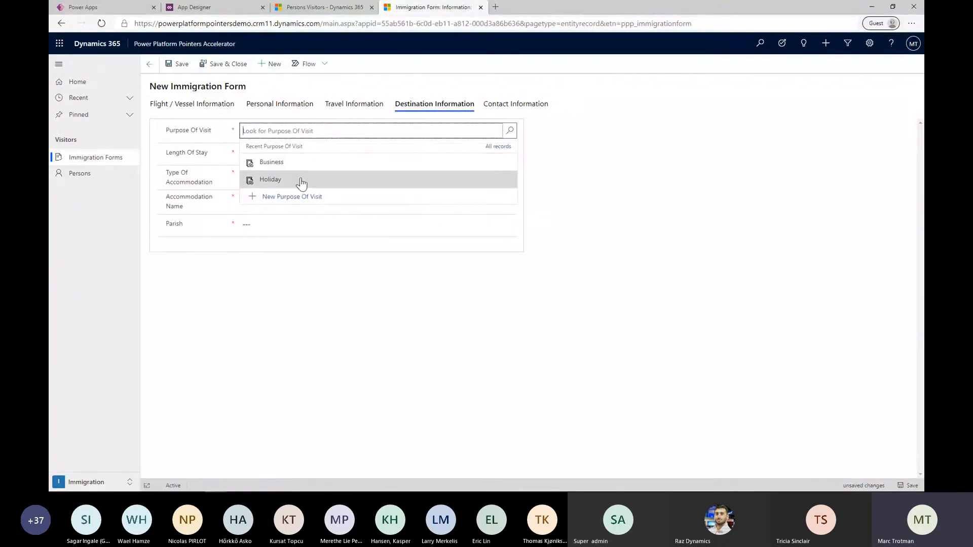
left_click(302, 181)
left_click(307, 147)
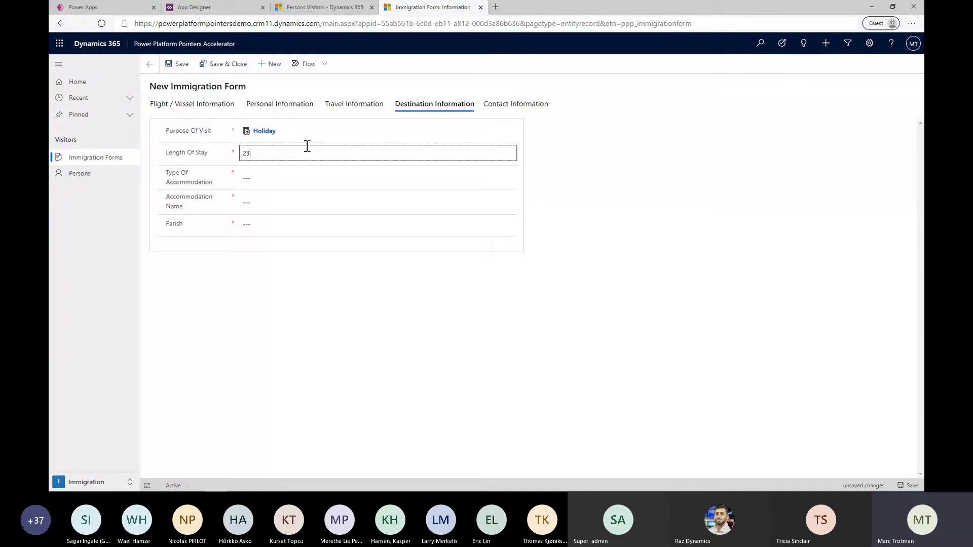
Look up the available accommodation types and set the Type Of Accommodation to Hotel
left_click(295, 175)
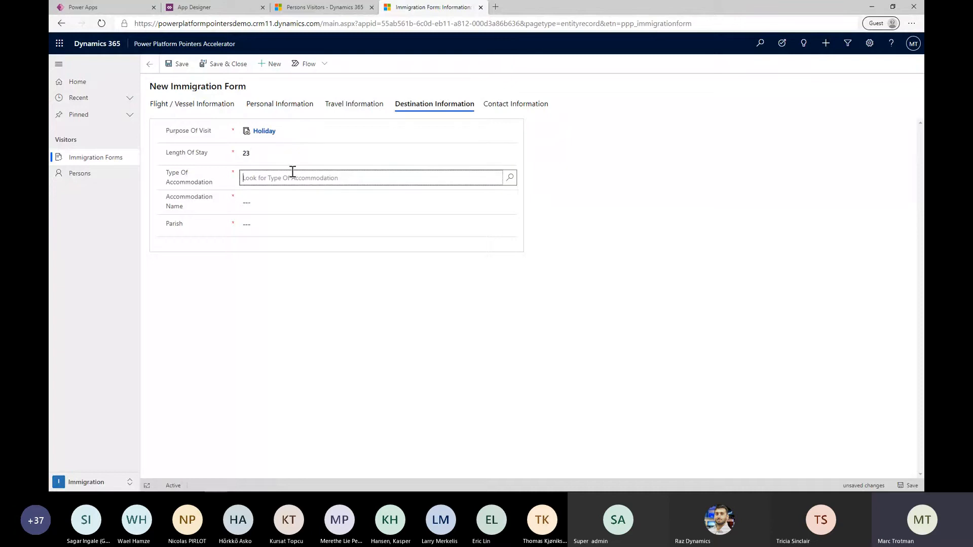
left_click(512, 177)
left_click(326, 279)
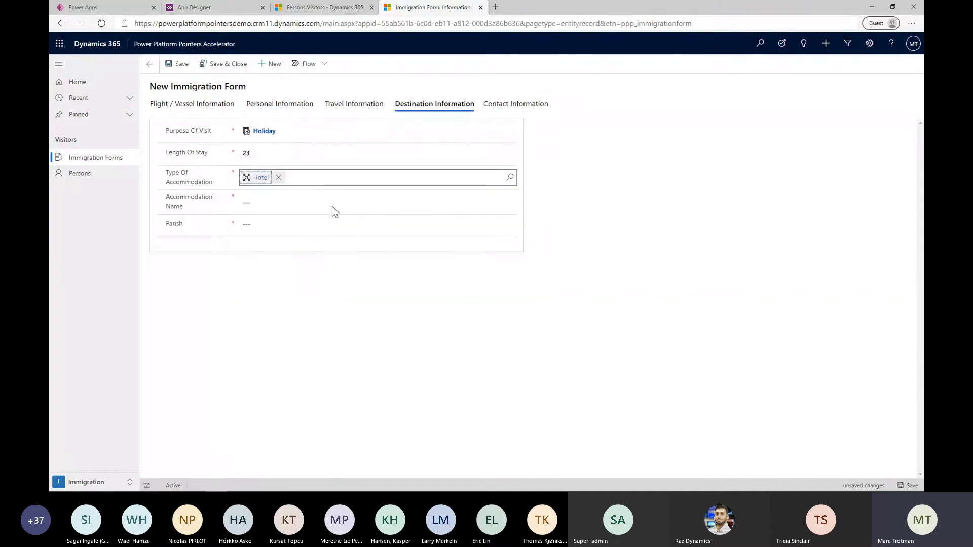
Set the Accommodation Name to Sandy Lane and the Parish to Christ Church
left_click(315, 208)
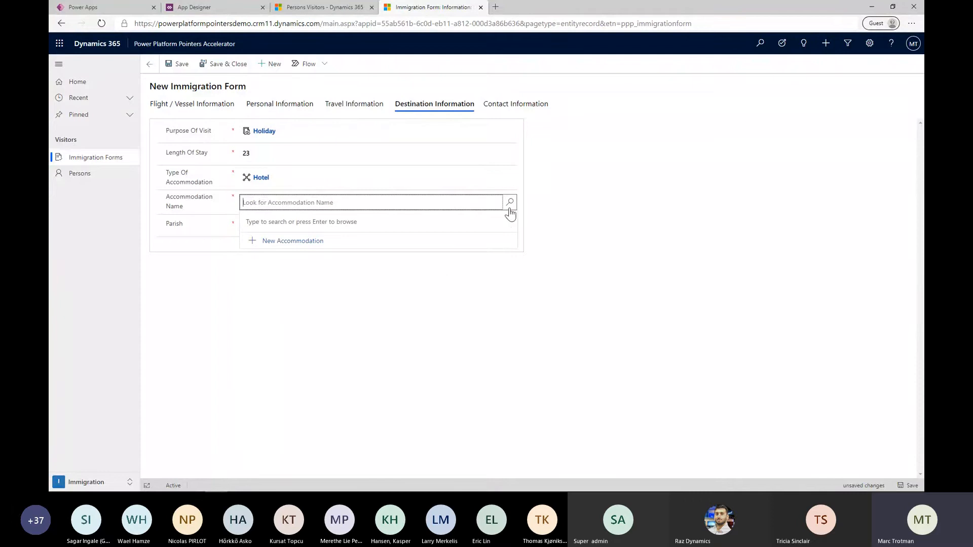
left_click(510, 203)
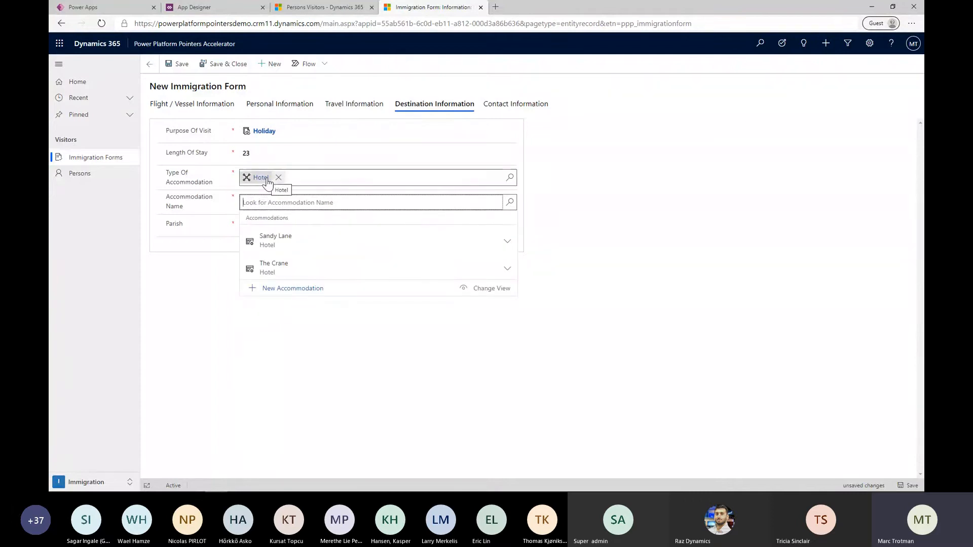
left_click(306, 248)
left_click(278, 225)
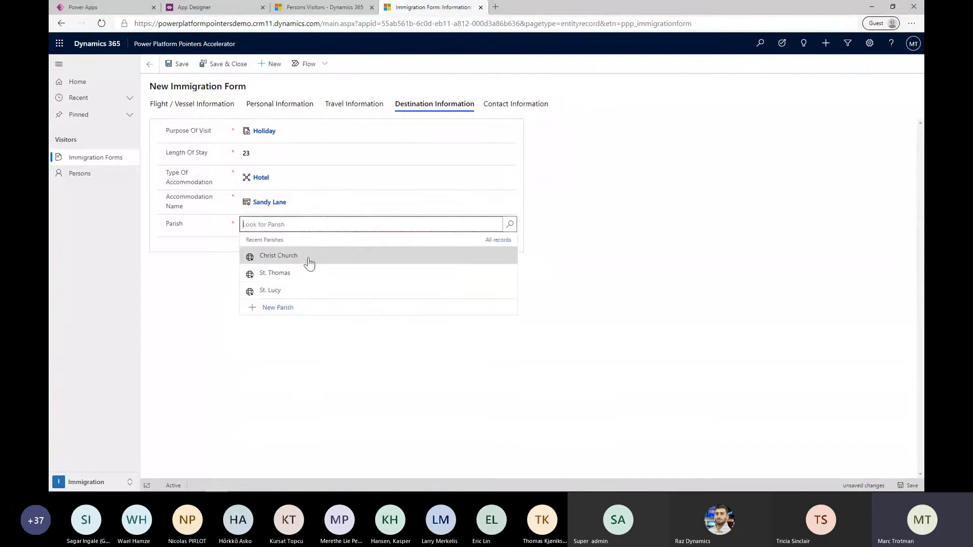
left_click(307, 260)
In the Contact Information section, enter the traveller's telephone number and email address
left_click(491, 107)
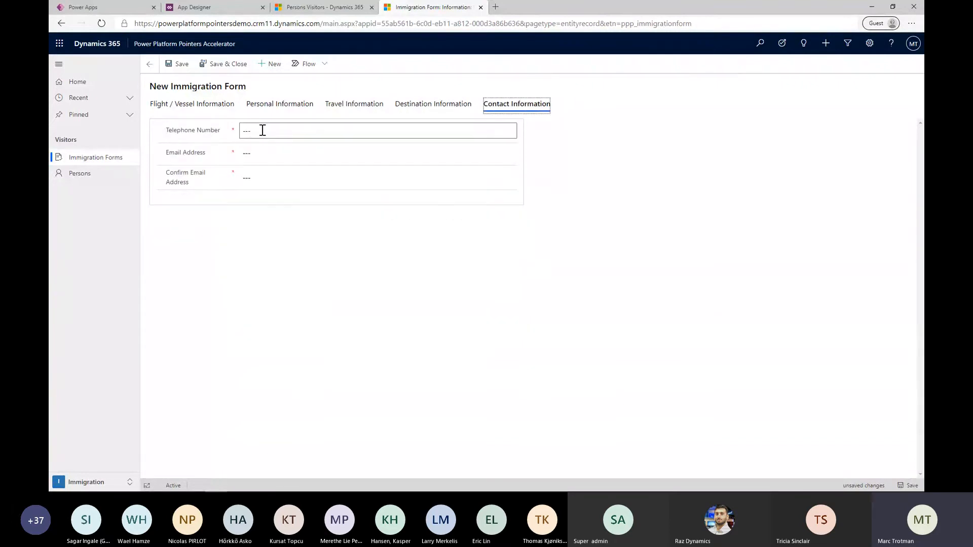
left_click(262, 130)
type("242342")
left_click(263, 154)
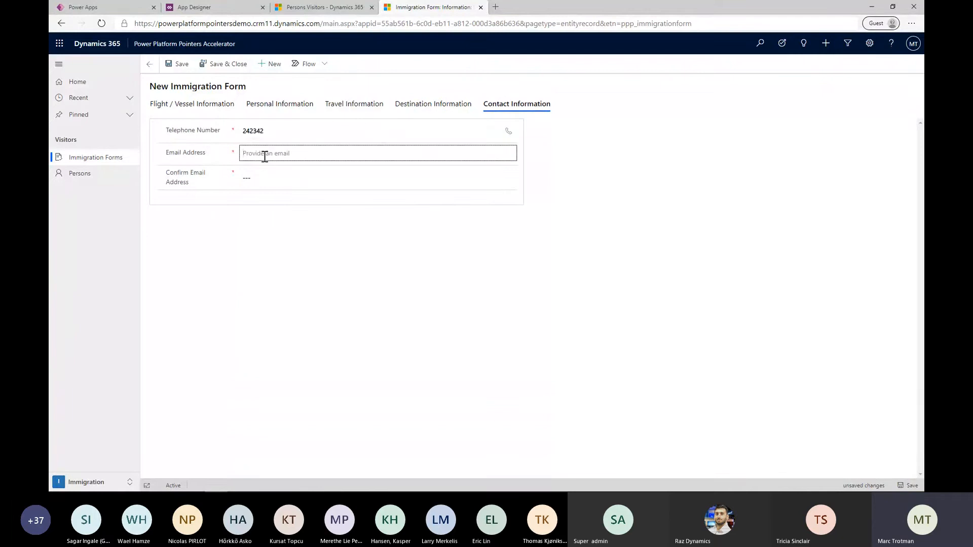
type("test@test.com")
Copy the traveller's email address into the Confirm Email Address field
key("Tab")
key("shift+Tab")
key("ctrl+c")
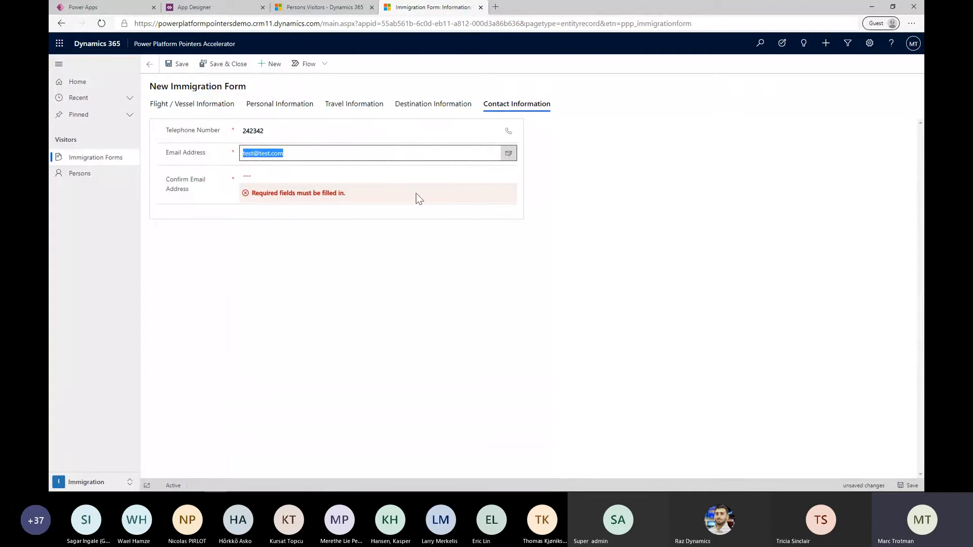
left_click(323, 175)
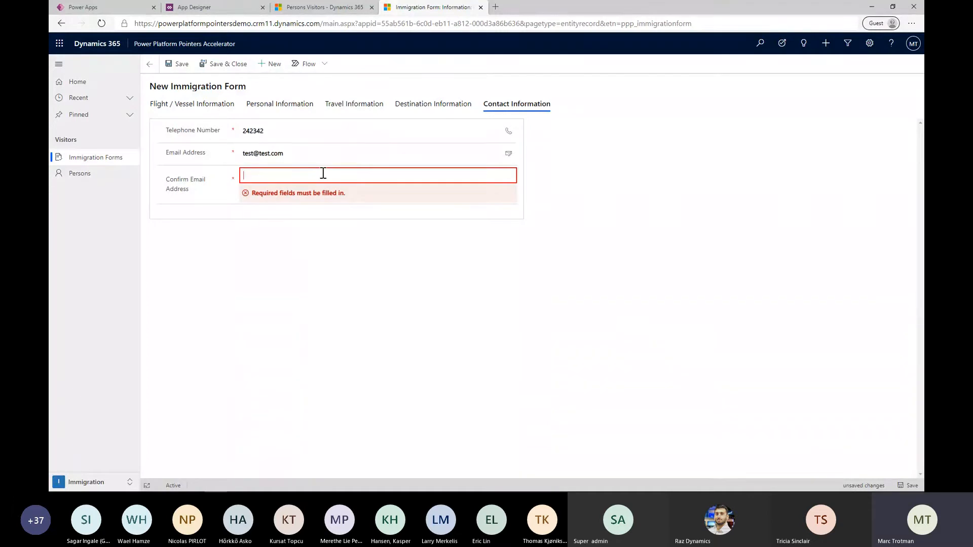
key("ctrl+v")
left_click(347, 261)
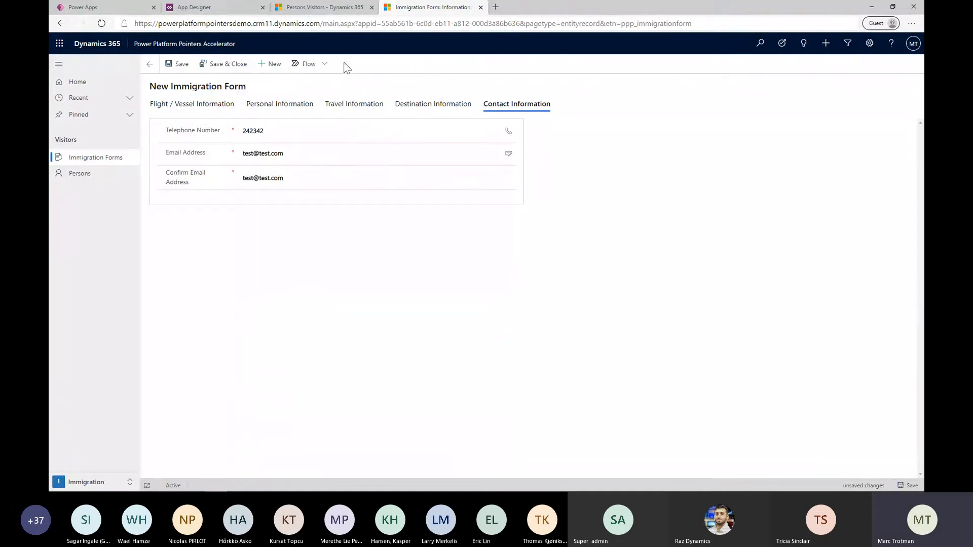
Switch to Power Apps and open the Immigration Form: Create Citizen / Visitor flow from the Power Platform Island Solution
left_click(91, 6)
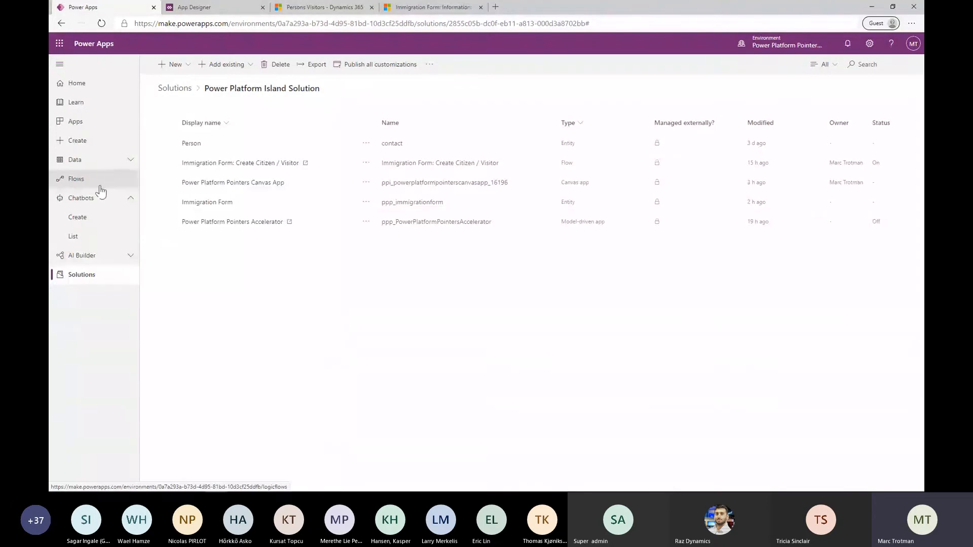
left_click(263, 168)
left_click(263, 164)
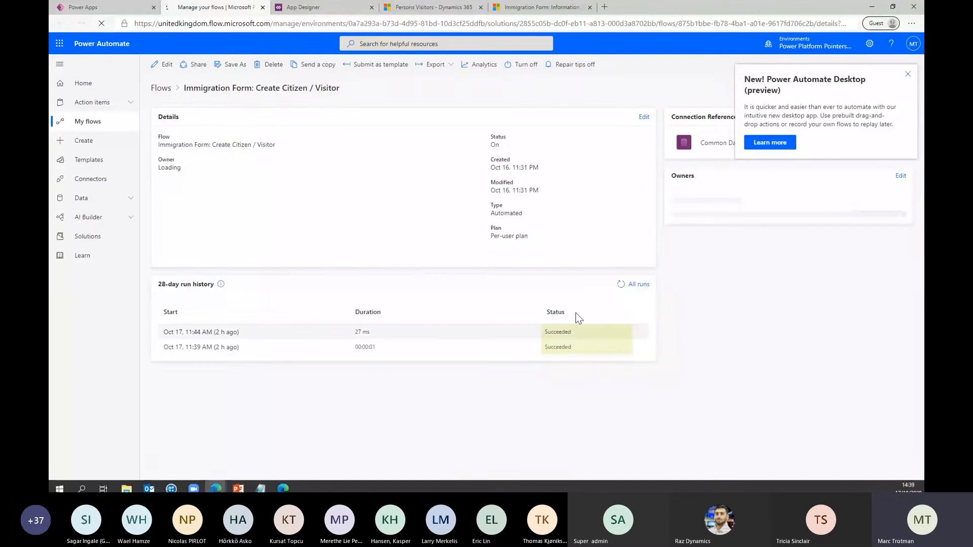
Open the flow for editing and expand its record trigger and Condition to examine their settings
left_click(163, 65)
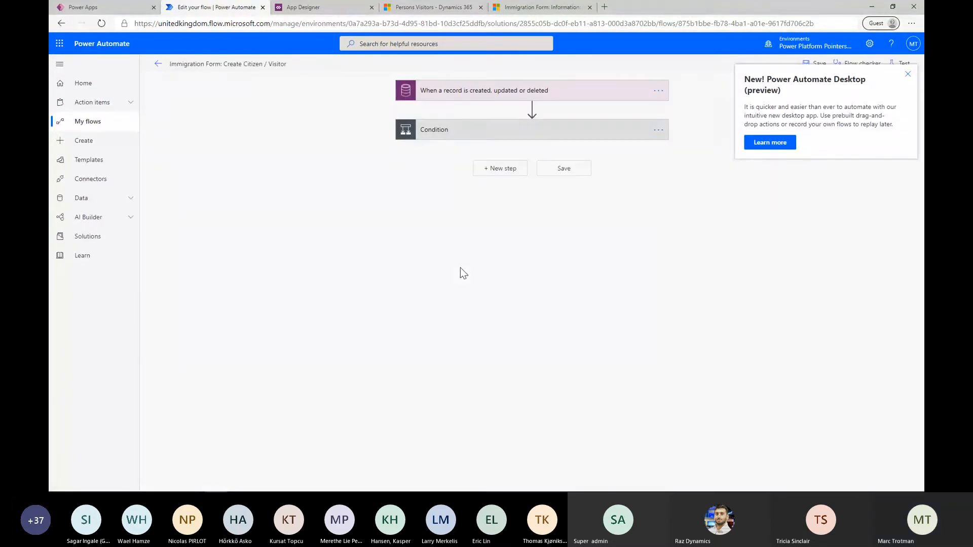
left_click(495, 91)
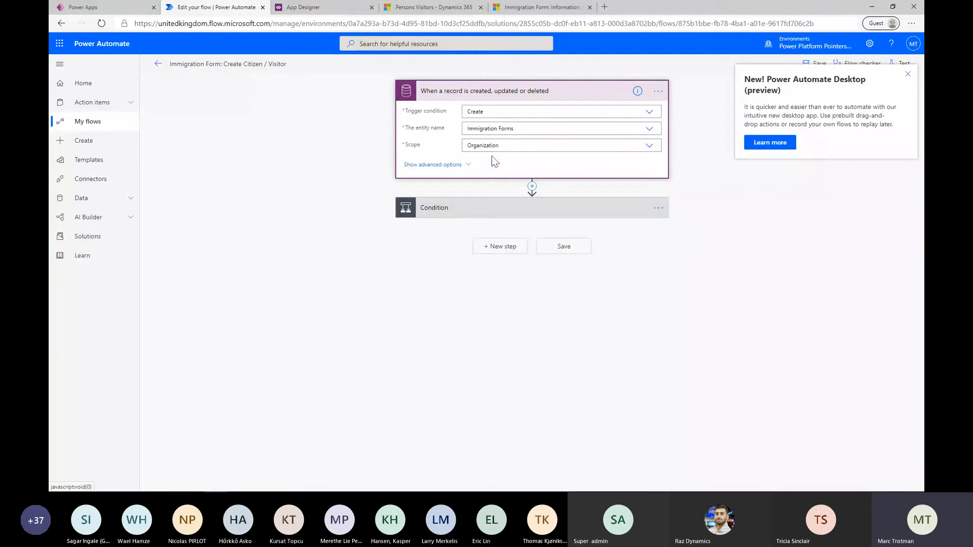
left_click(487, 213)
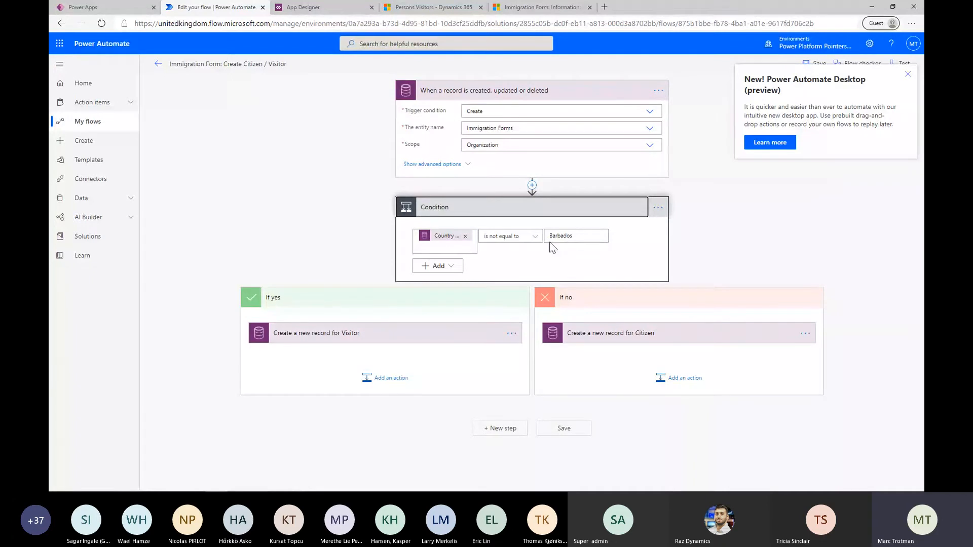
Examine the field mappings of the Create a new record for Visitor action, including its advanced options
left_click(324, 333)
scroll(306, 244, "down", 3)
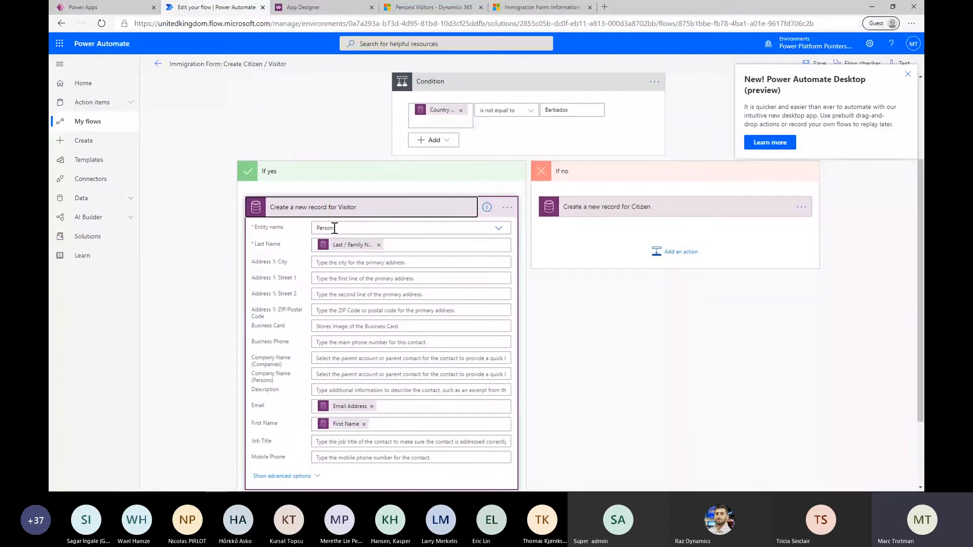
scroll(368, 401, "down", 2)
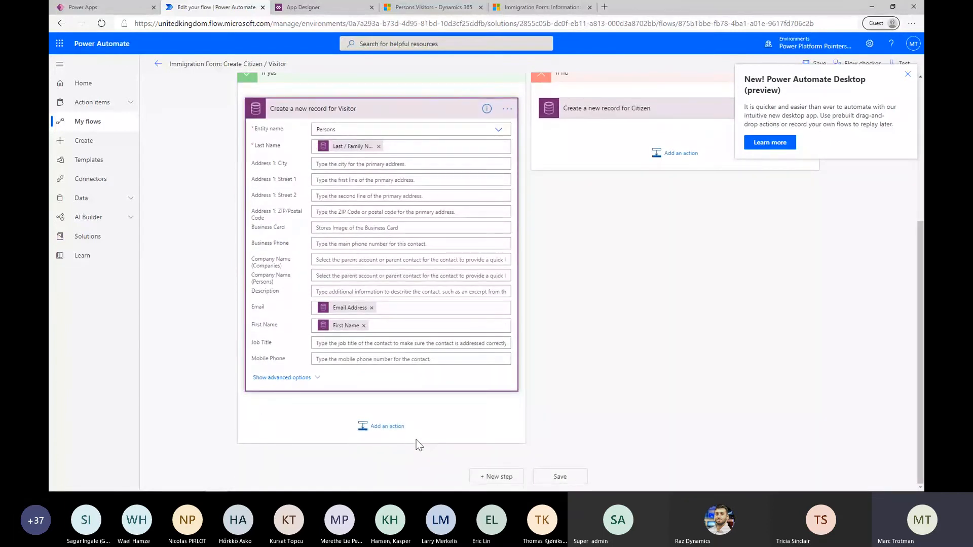
left_click(299, 378)
scroll(381, 251, "up", 7)
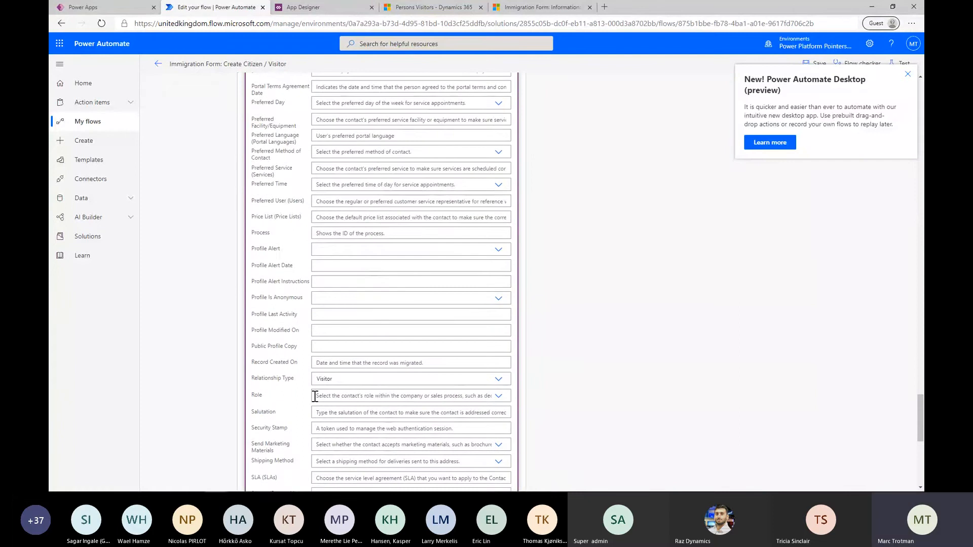
scroll(612, 318, "up", 10)
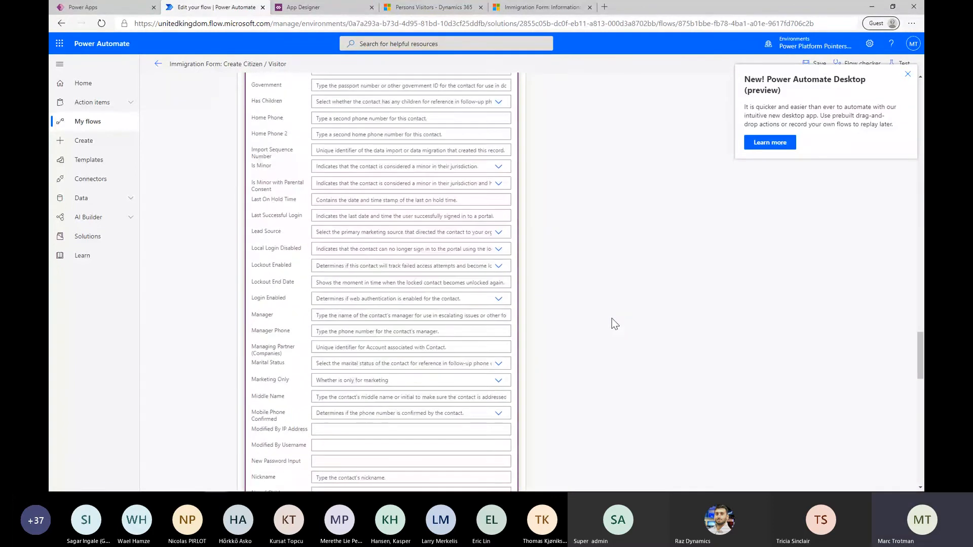
scroll(612, 319, "up", 15)
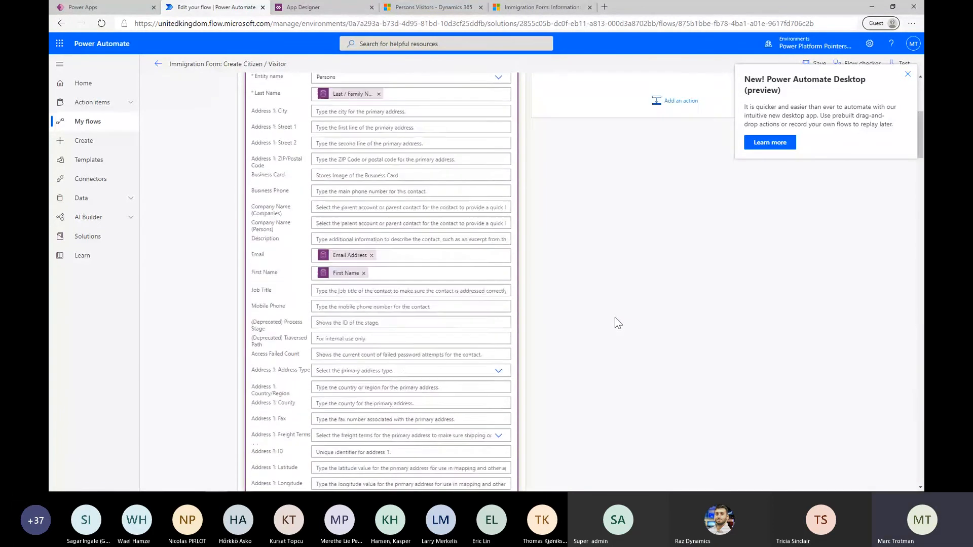
Examine the field mappings of the Create a new record for Citizen action, including its advanced options
left_click(615, 331)
scroll(777, 424, "down", 3)
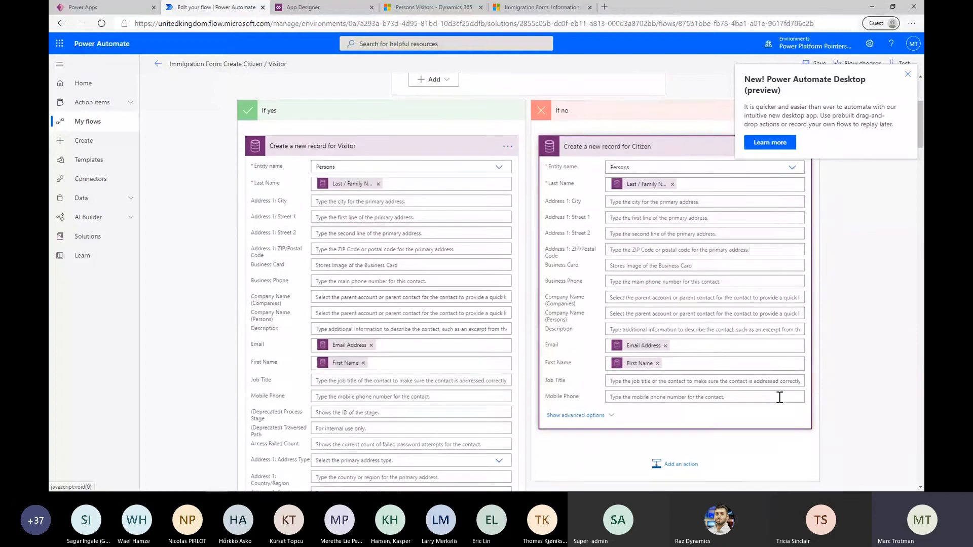
left_click(606, 414)
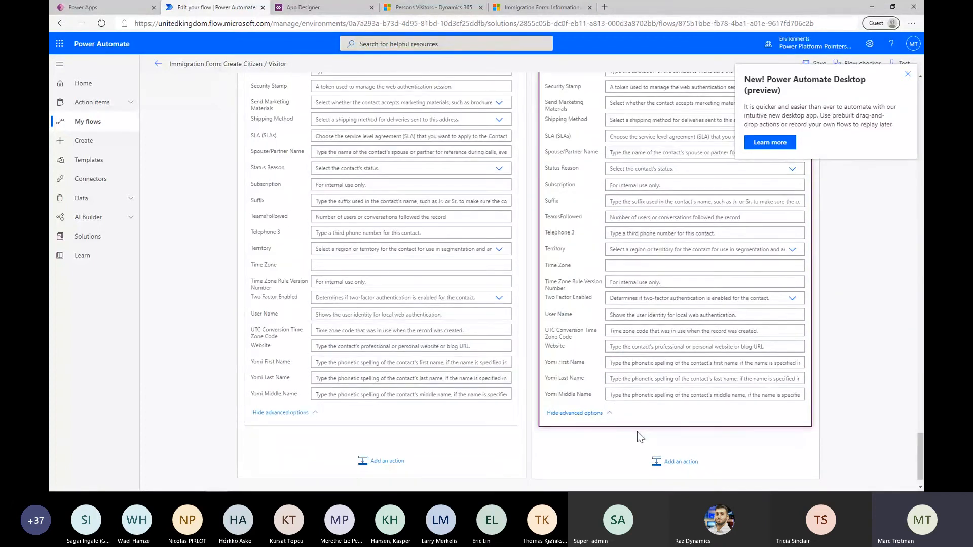
scroll(636, 444, "up", 1)
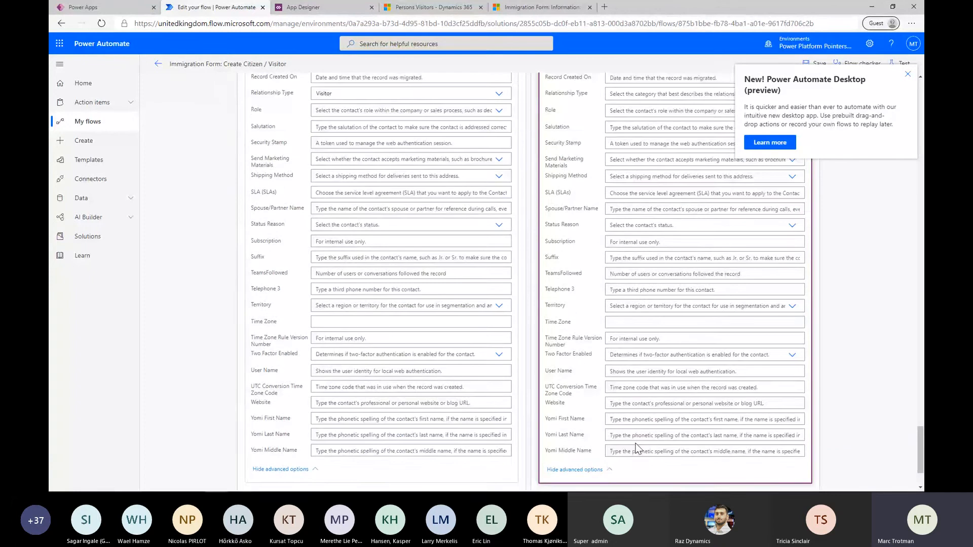
scroll(636, 449, "down", 2)
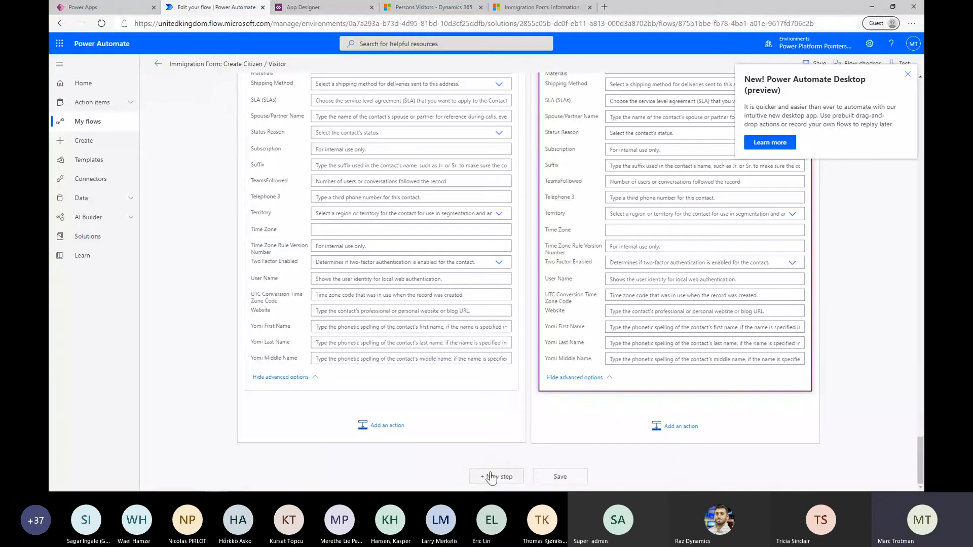
Add a new step after the Condition and try searching the Microsoft Teams actions for "salesfor"
left_click(490, 478)
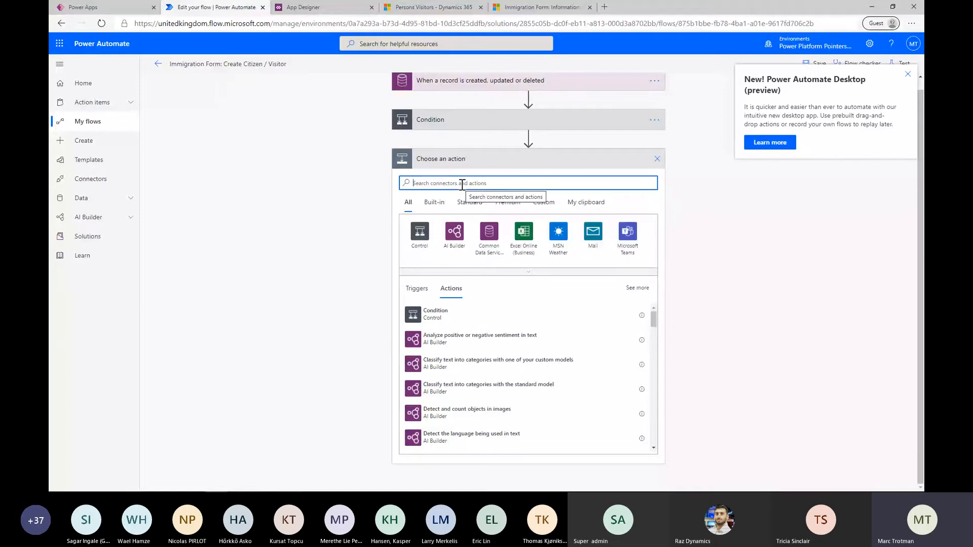
left_click(624, 238)
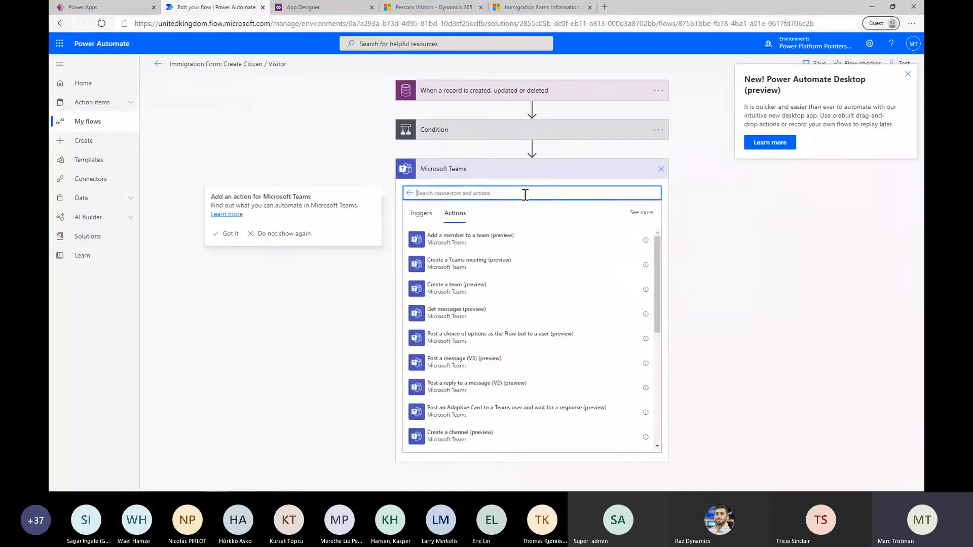
type("salesf")
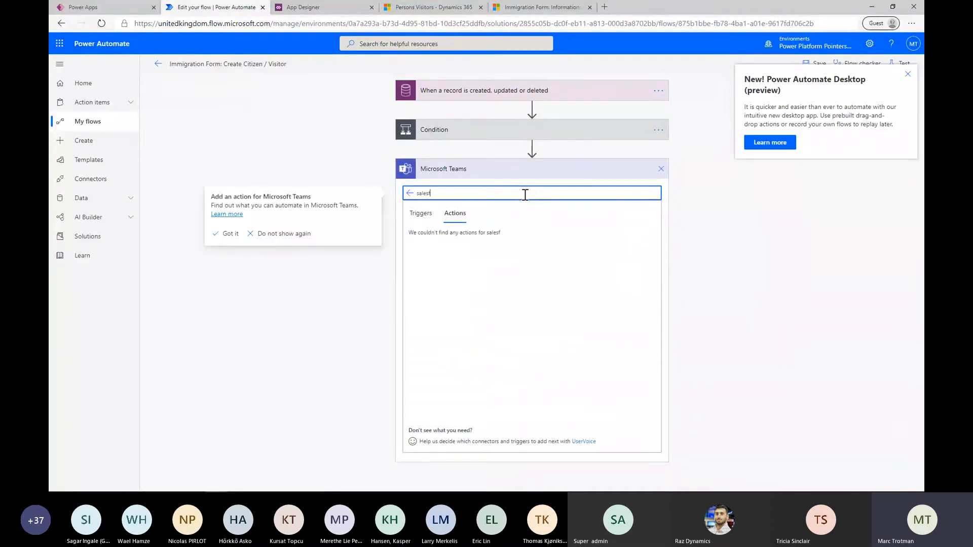
type("or")
left_click(410, 193)
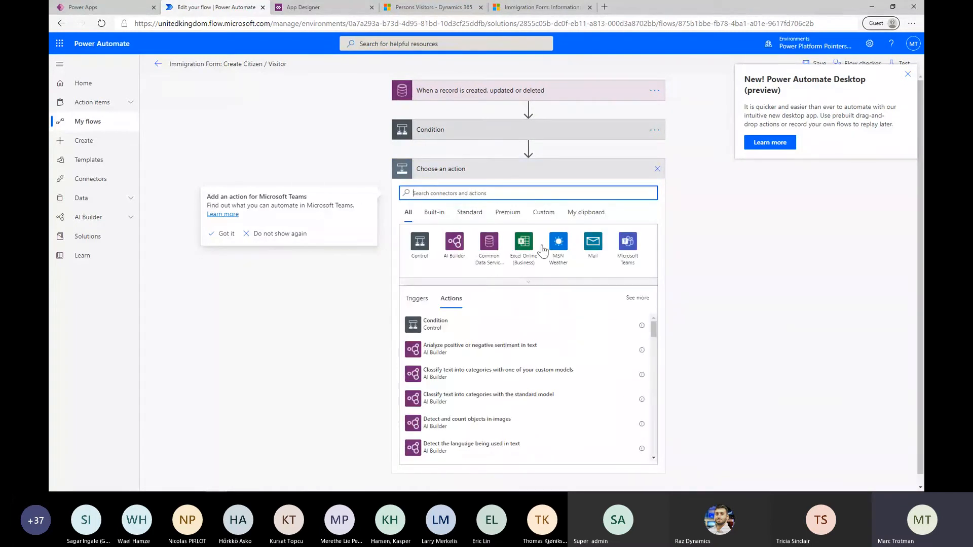
Add the Mail action Send an email notification (V3) after the Condition and enter the recipient's email address
left_click(593, 245)
left_click(479, 240)
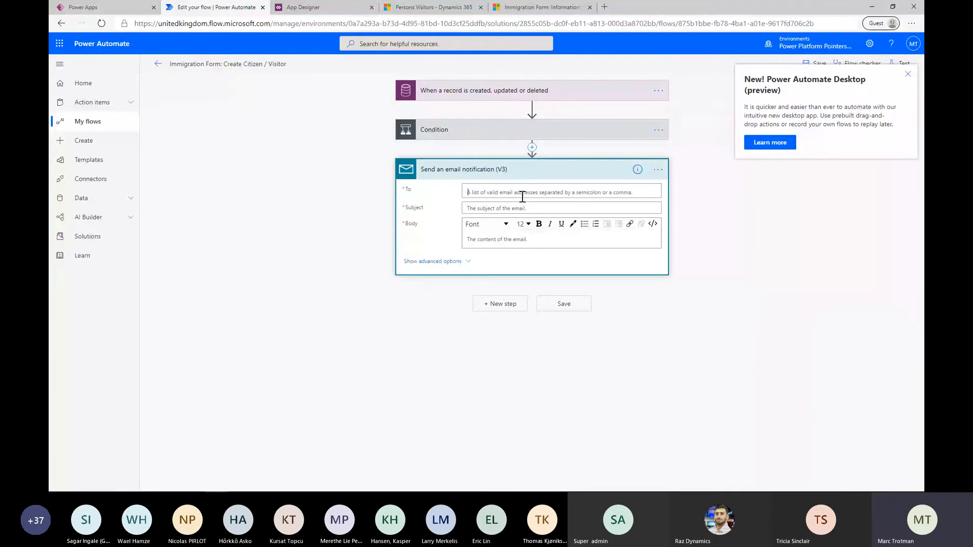
left_click(522, 193)
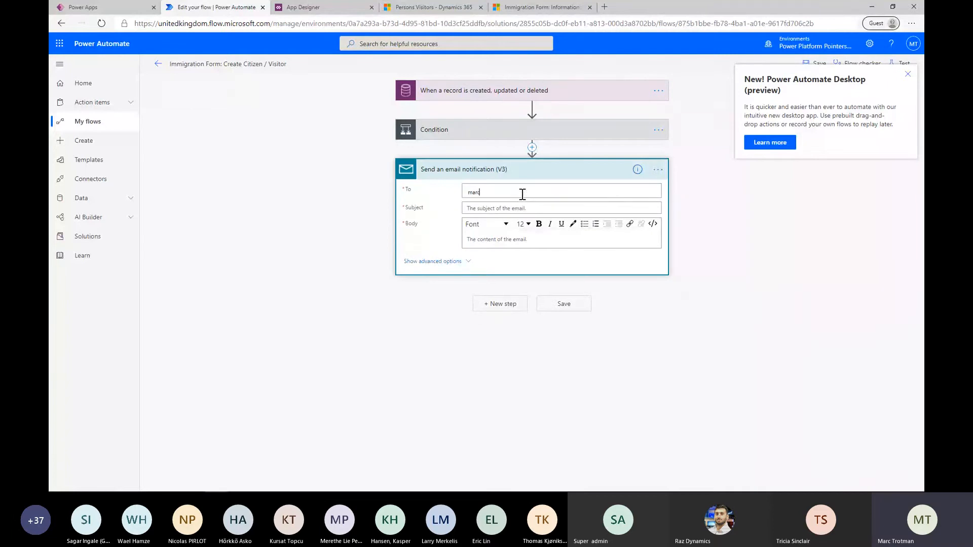
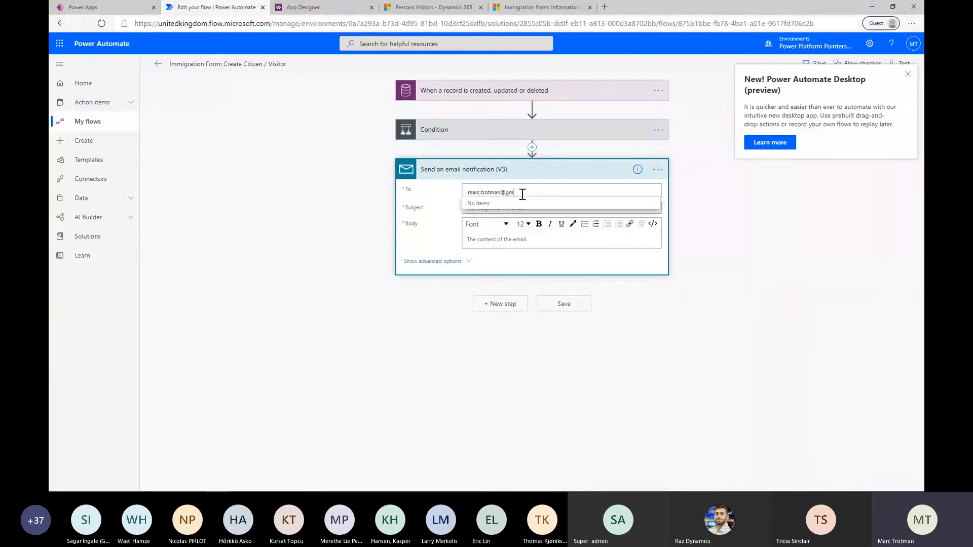
Set the email notification's subject to "Thanks for your email" and its body to "Test"
left_click(502, 208)
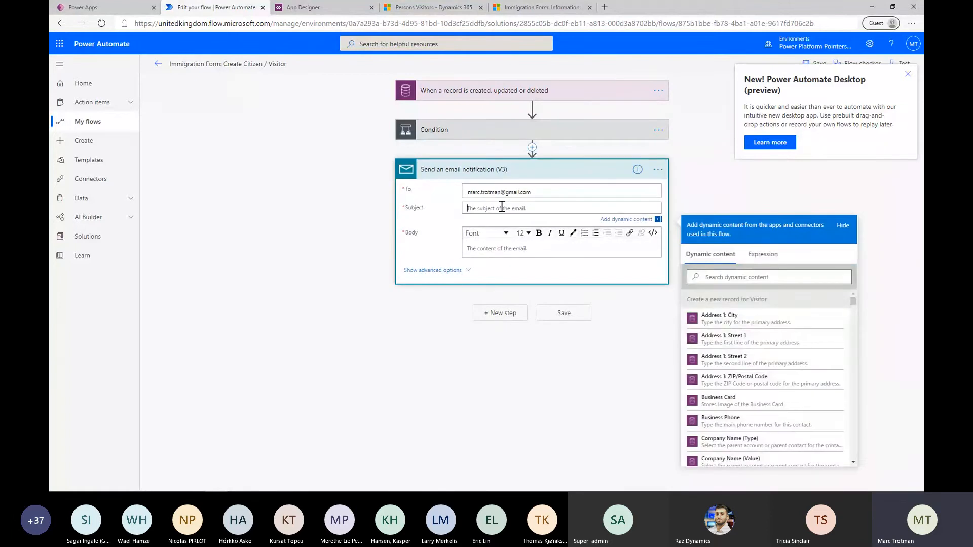
type("Thanks for your")
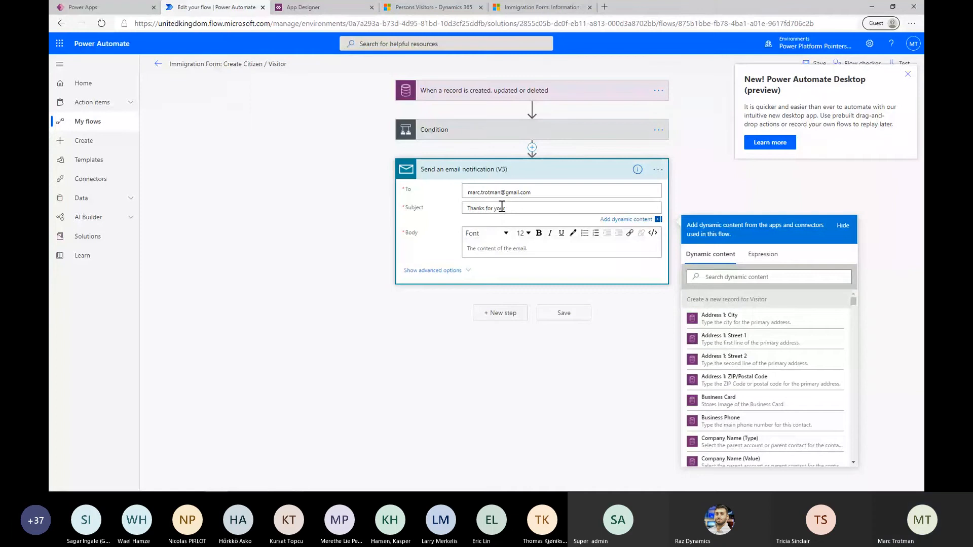
type(" email")
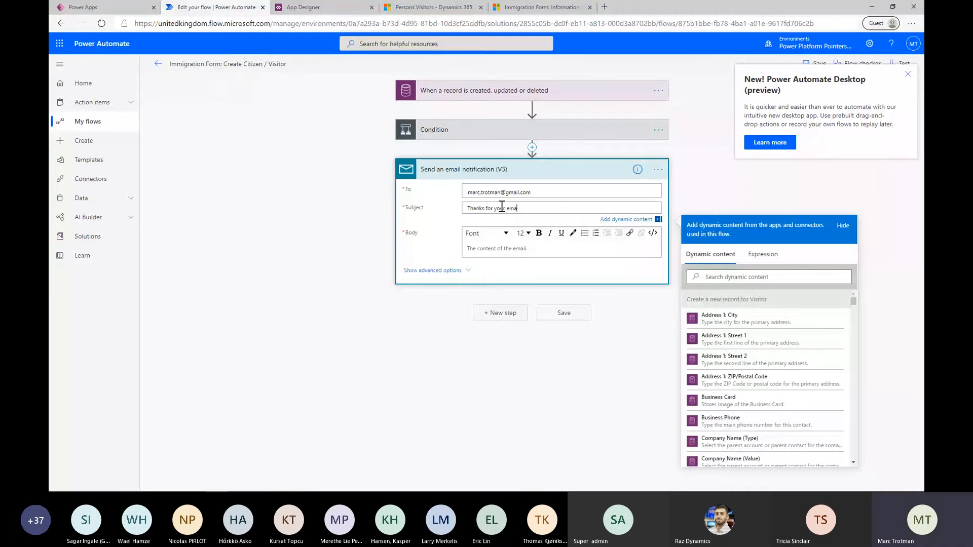
left_click(491, 250)
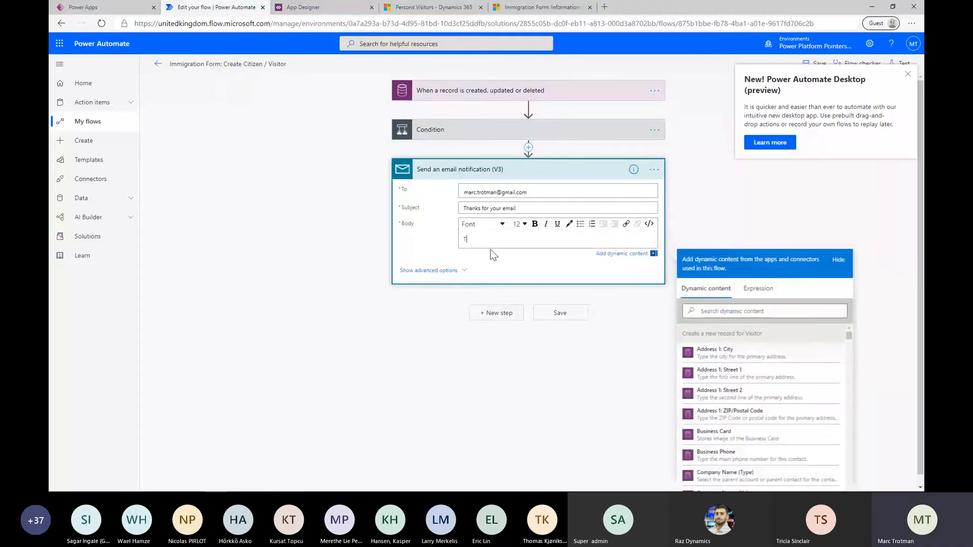
type("Test")
left_click(775, 195)
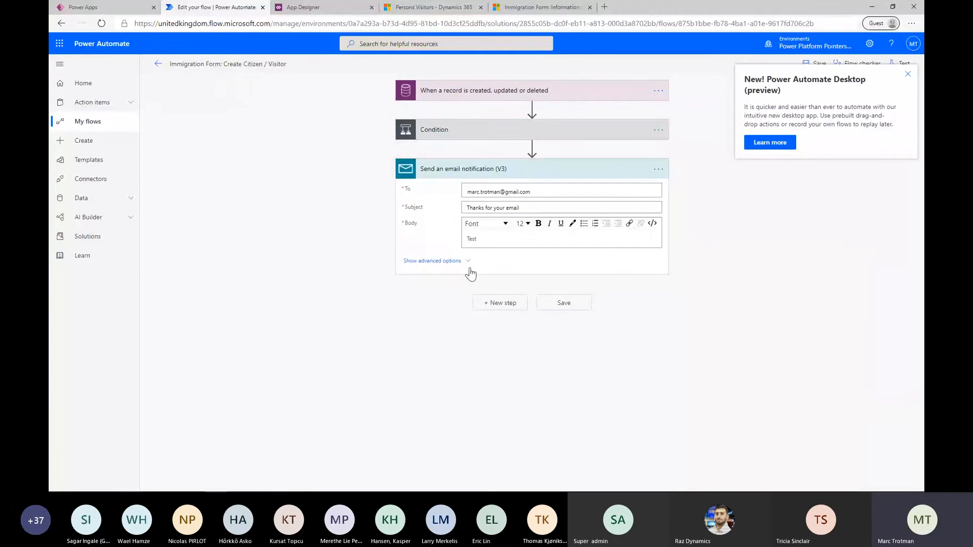
Replace the notification's recipient with the Email dynamic value from Create a new record for Visitor and save the flow
left_click(551, 192)
left_click_drag(552, 192, 445, 190)
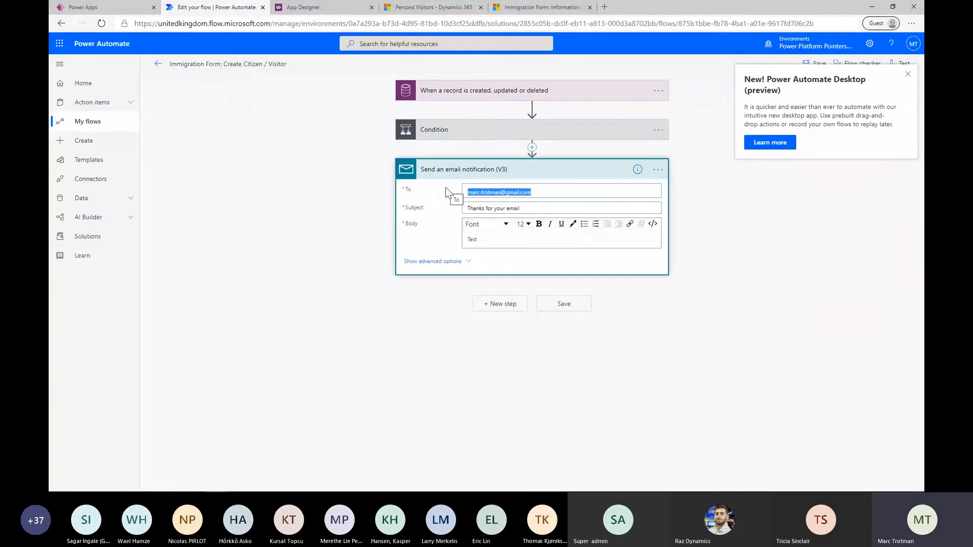
key("BackSpace")
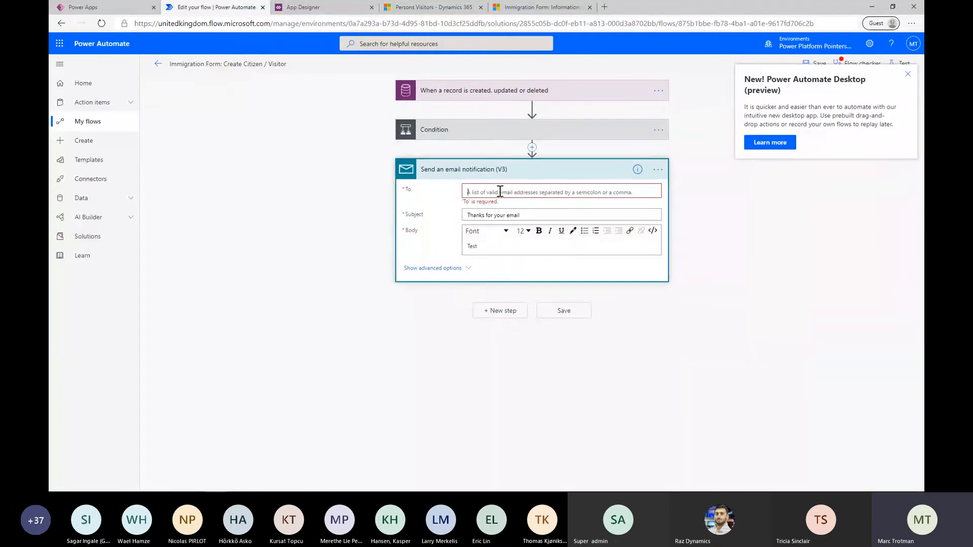
left_click(500, 191)
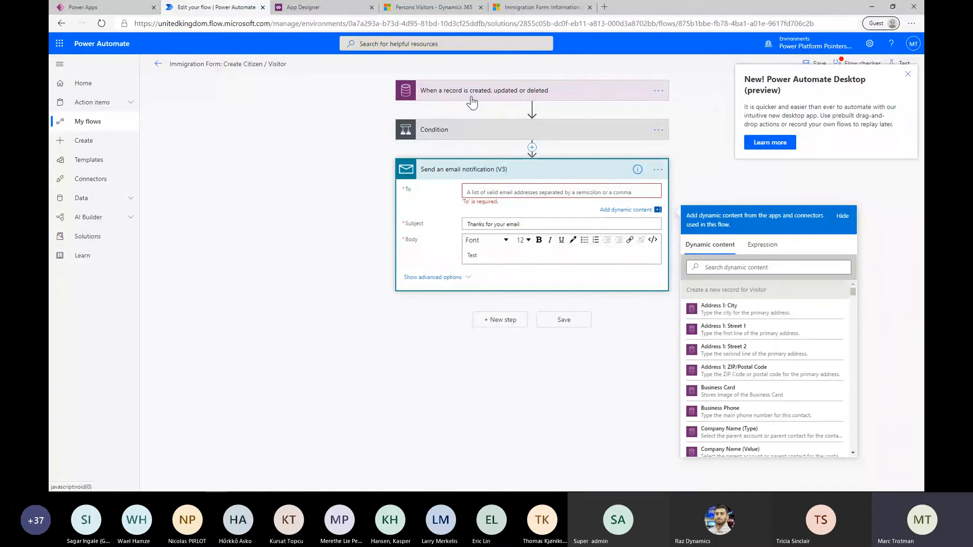
scroll(767, 350, "down", 3)
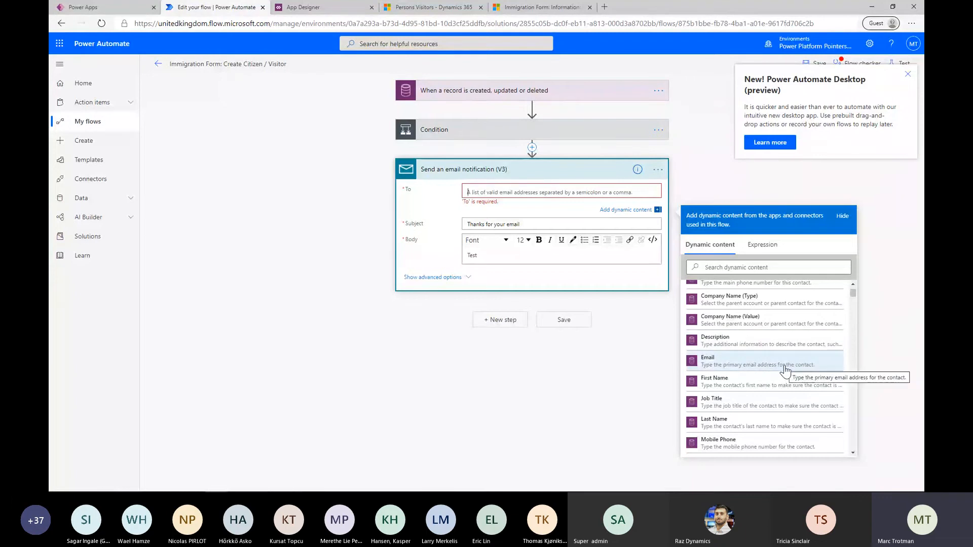
left_click(785, 370)
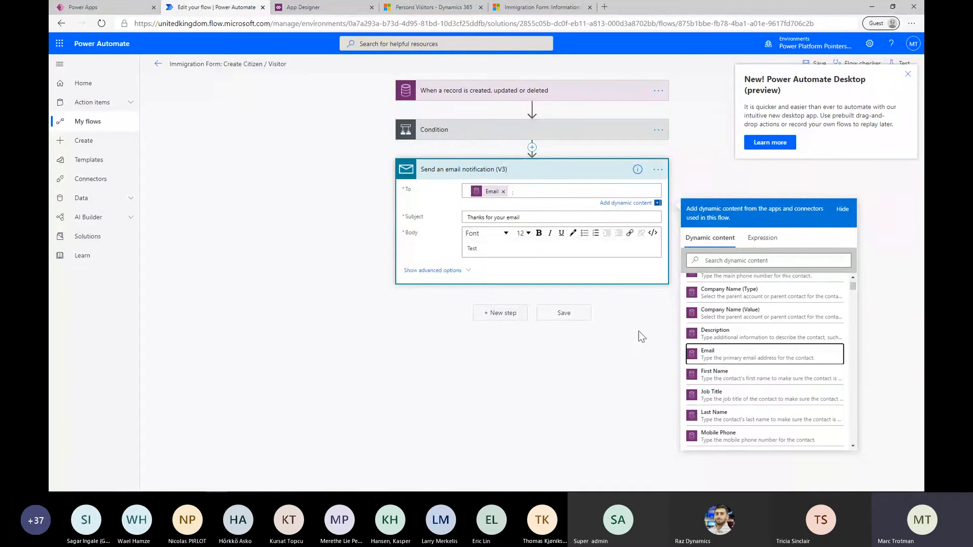
left_click(577, 317)
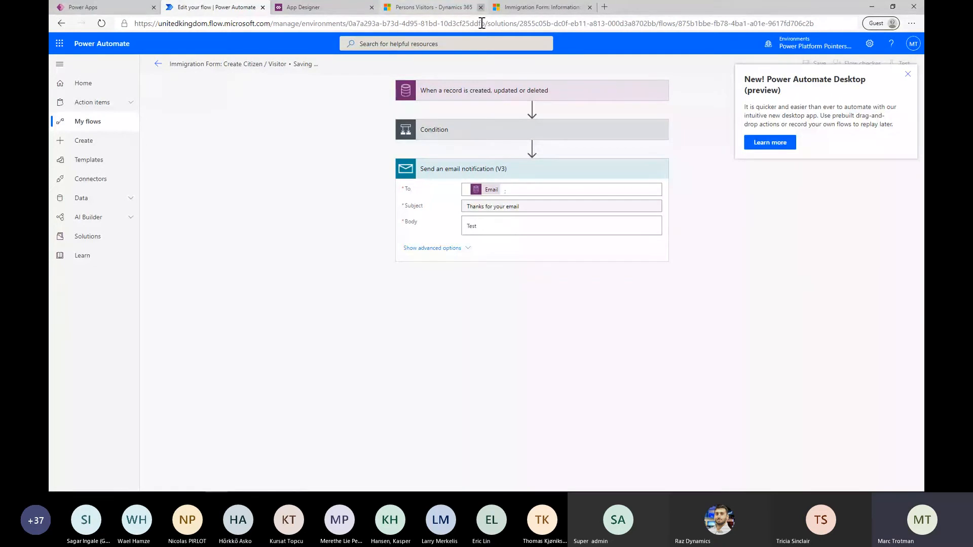
left_click(487, 93)
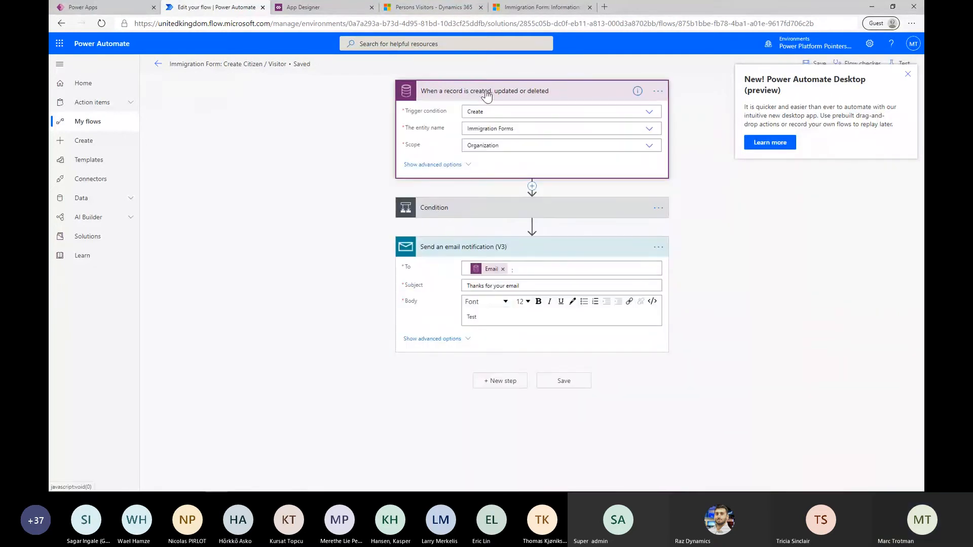
left_click(486, 93)
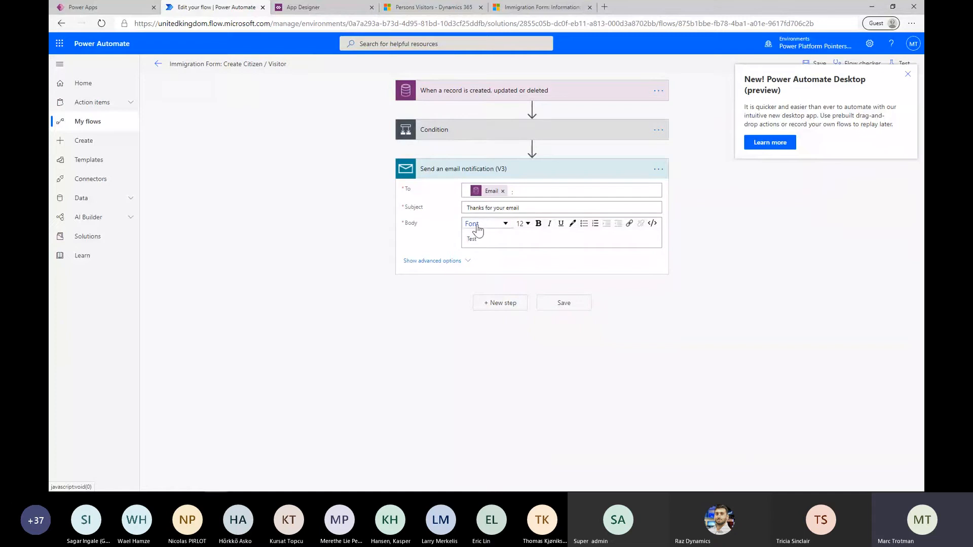
Switch to the new immigration form in the Power Platform Pointers Accelerator, then save and close it
left_click(334, 7)
left_click(411, 7)
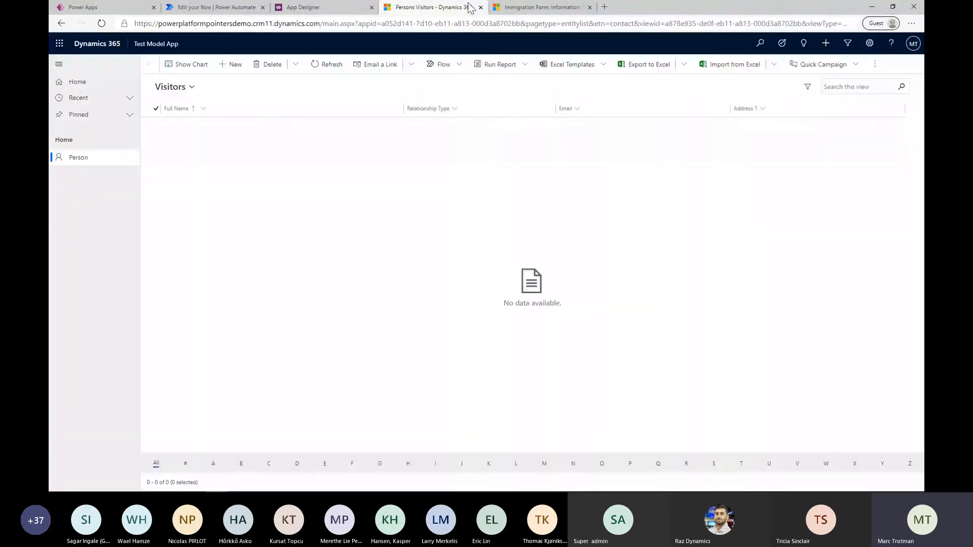
left_click(502, 9)
left_click(175, 103)
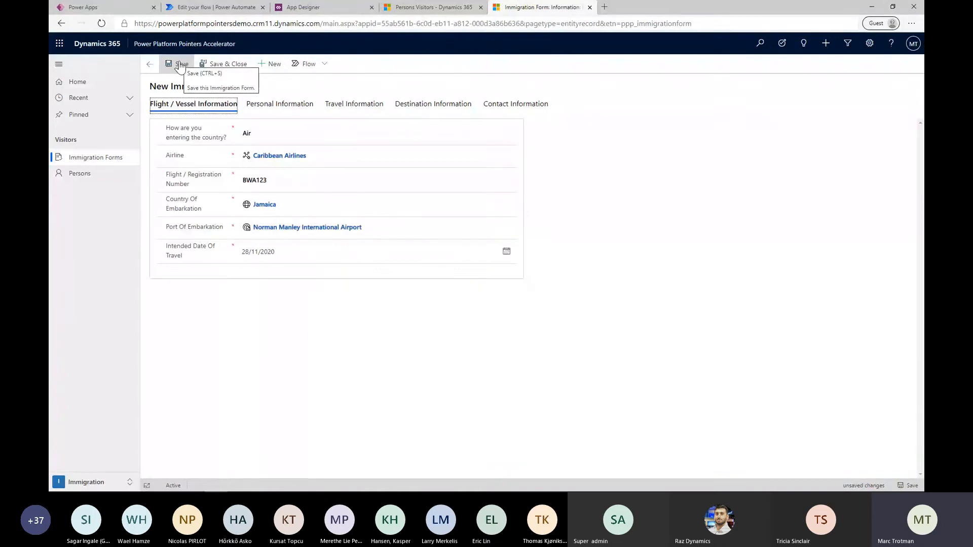
left_click(210, 72)
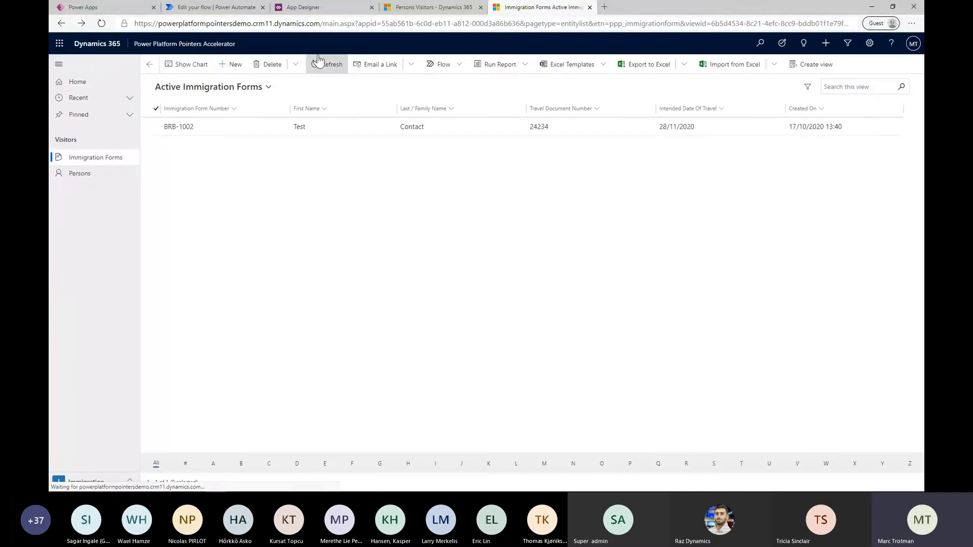
Return to Power Automate, leave the flow editor and open the latest run in the flow's run history
left_click(214, 3)
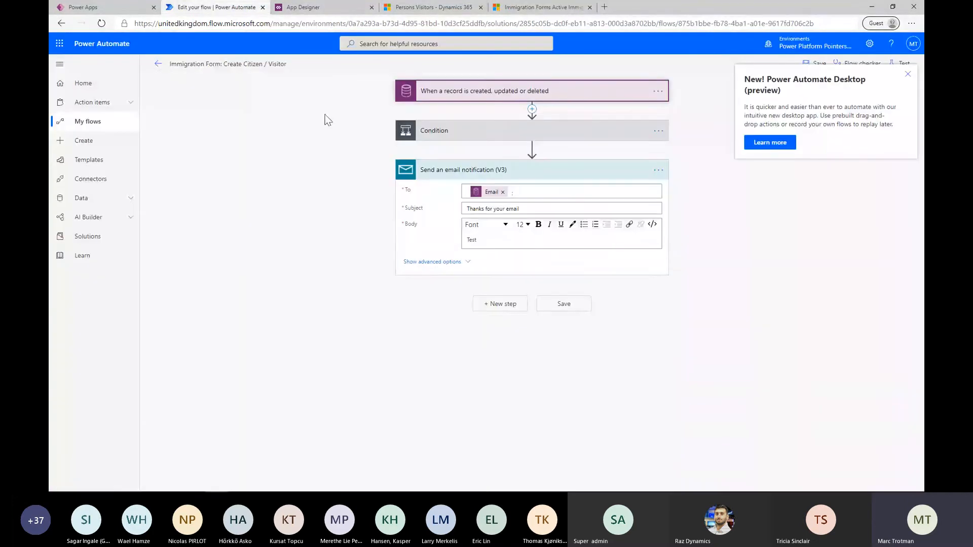
left_click(158, 63)
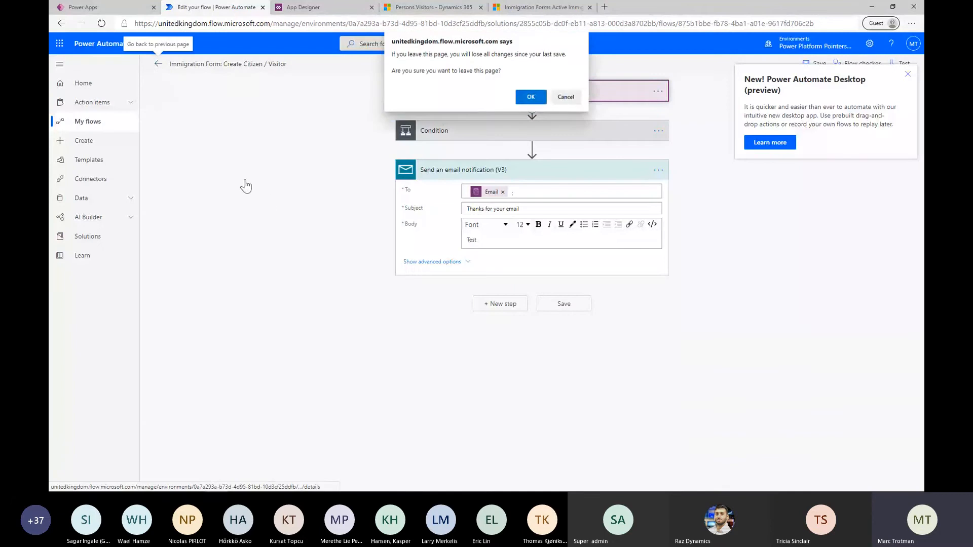
left_click(526, 95)
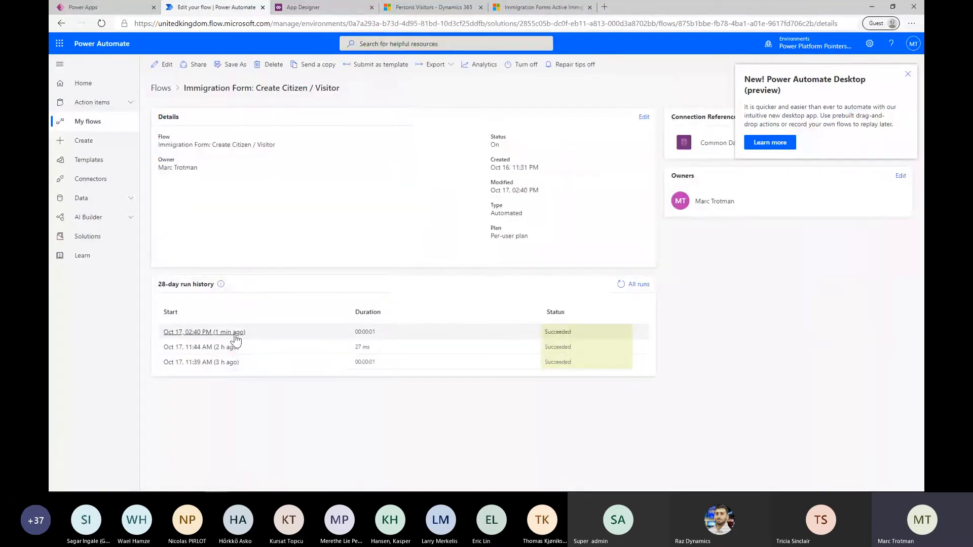
left_click(217, 333)
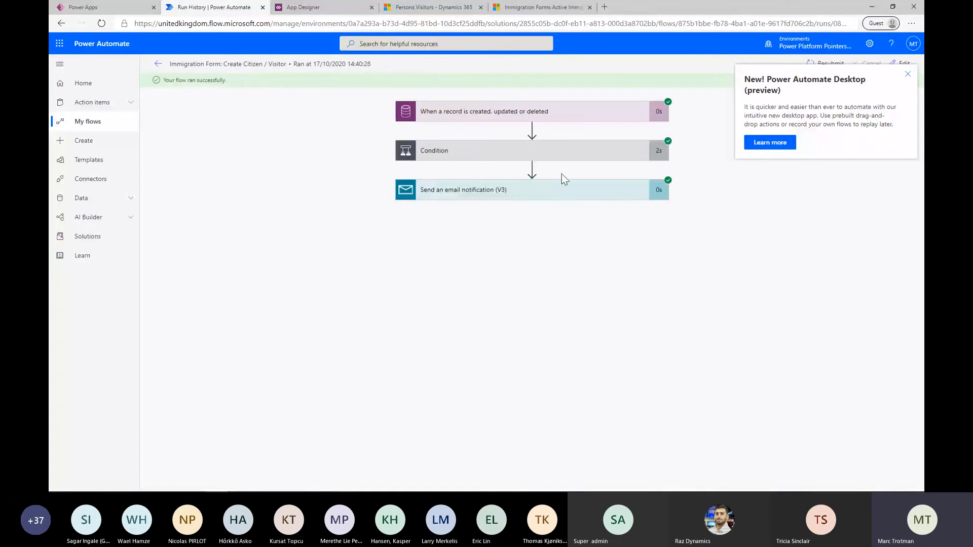
Expand the run's record trigger and Condition to examine the submitted form data and the expression result
left_click(509, 153)
left_click(484, 112)
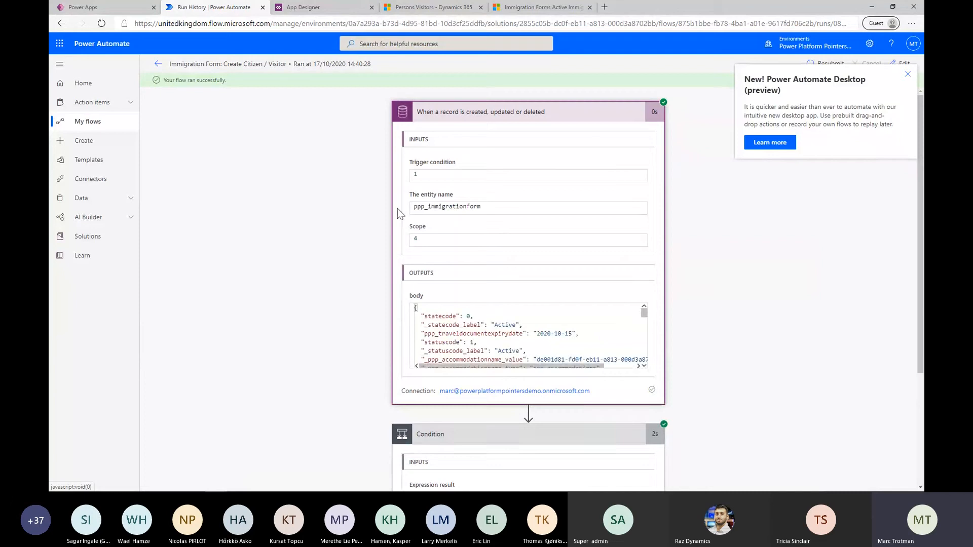
scroll(636, 304, "down", 3)
scroll(636, 303, "down", 2)
scroll(636, 303, "down", 3)
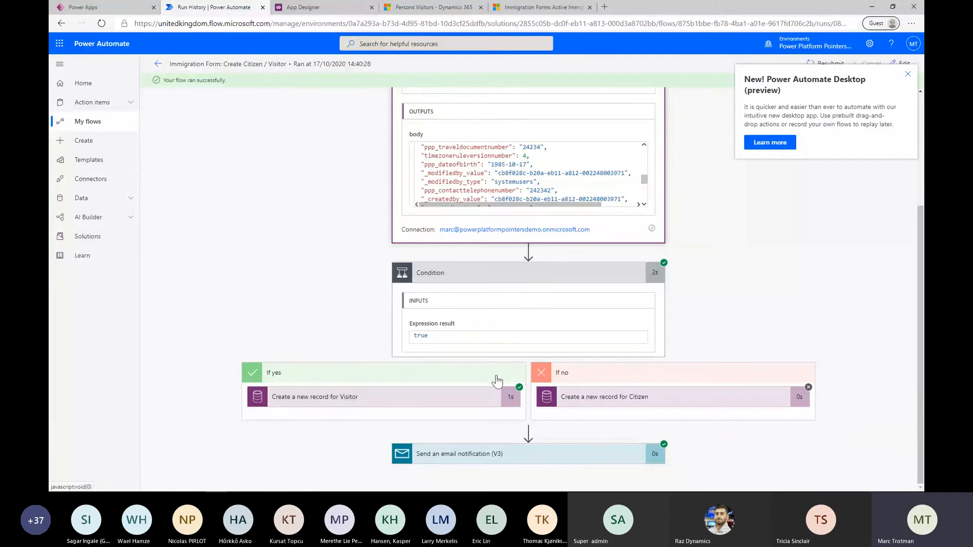
Examine the inputs and outputs of the run's Create a new record for Visitor action
left_click(402, 402)
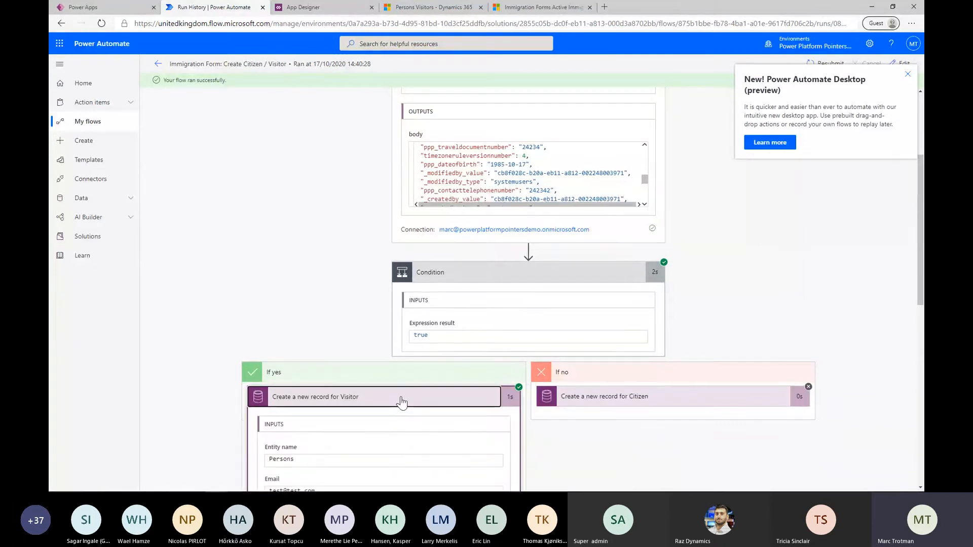
scroll(400, 401, "down", 5)
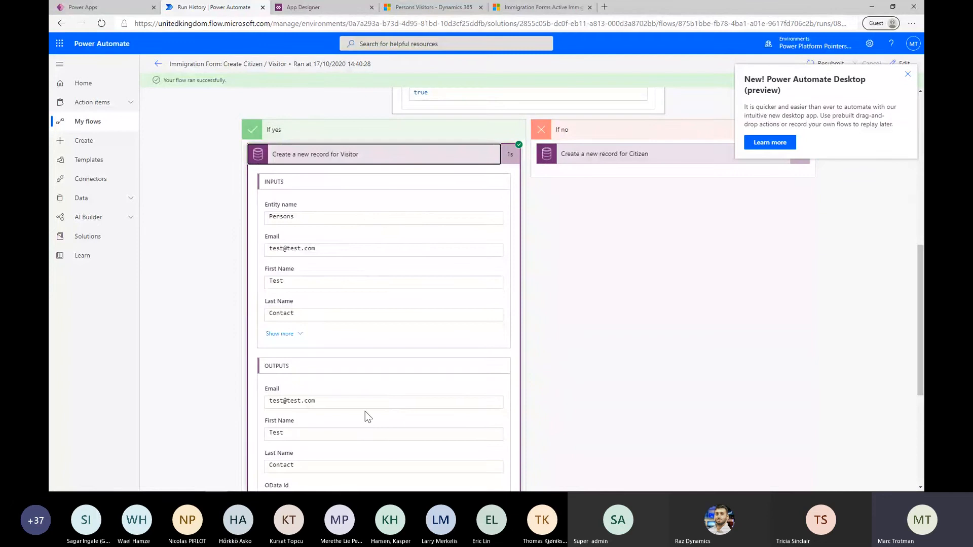
scroll(365, 412, "down", 4)
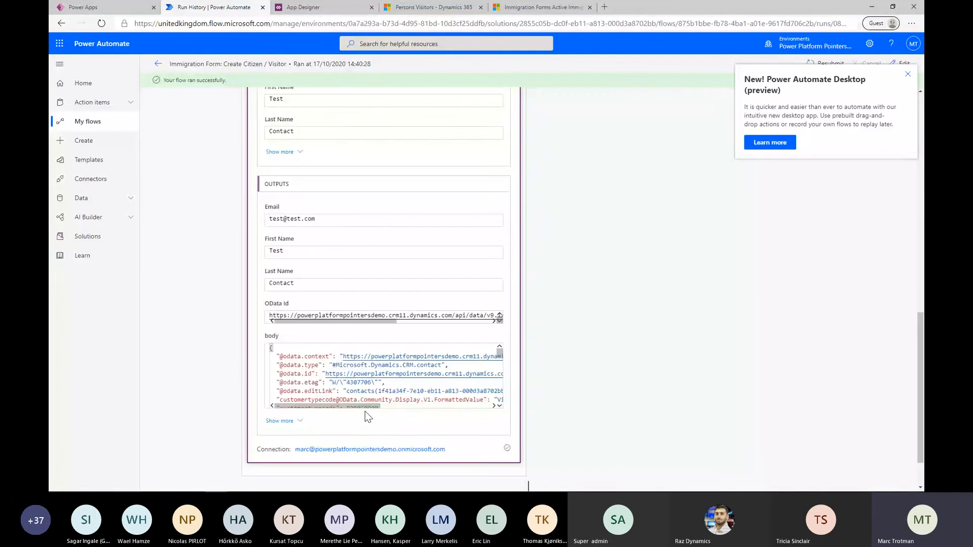
scroll(365, 412, "up", 7)
scroll(364, 412, "up", 1)
scroll(365, 412, "down", 3)
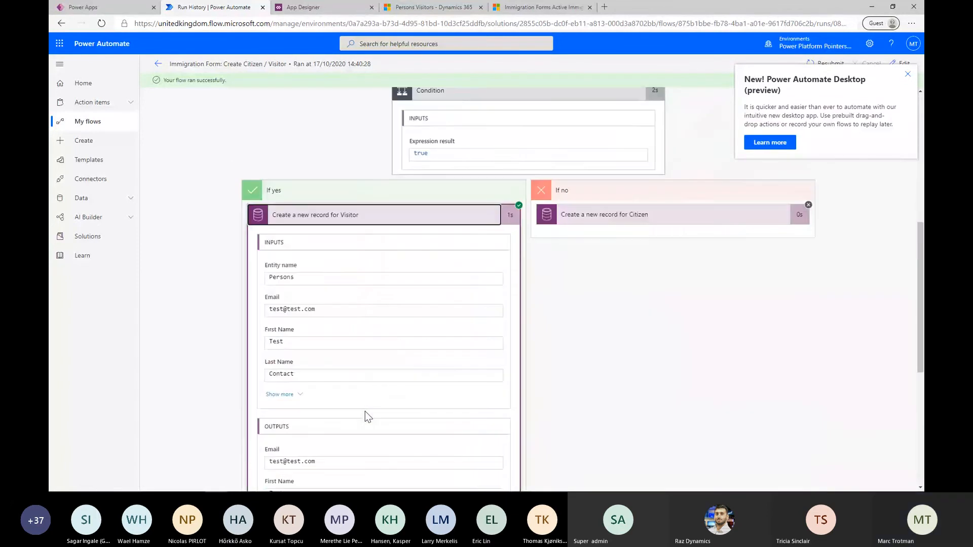
scroll(367, 410, "up", 2)
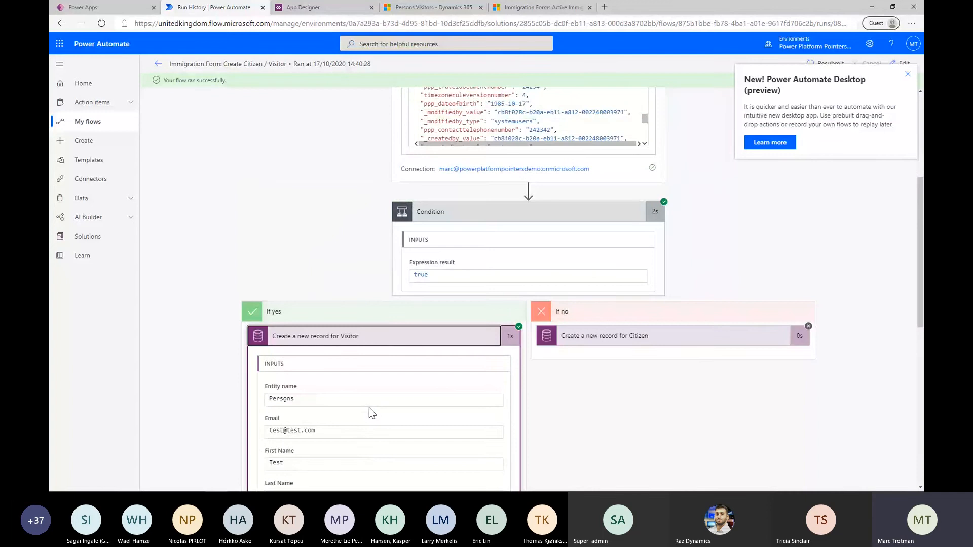
Examine the recipient, subject and body sent by the run's Send an email notification (V3) action
scroll(369, 408, "down", 5)
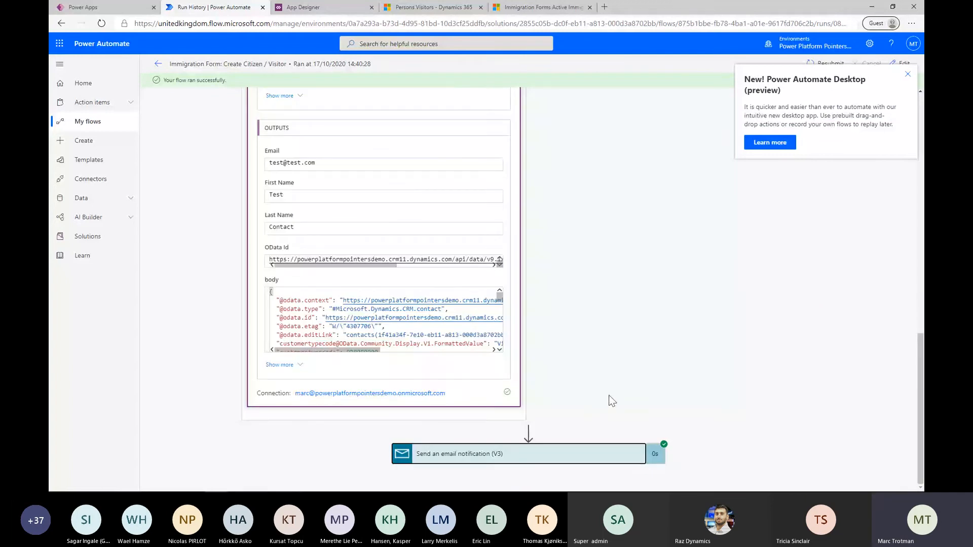
scroll(609, 395, "down", 1)
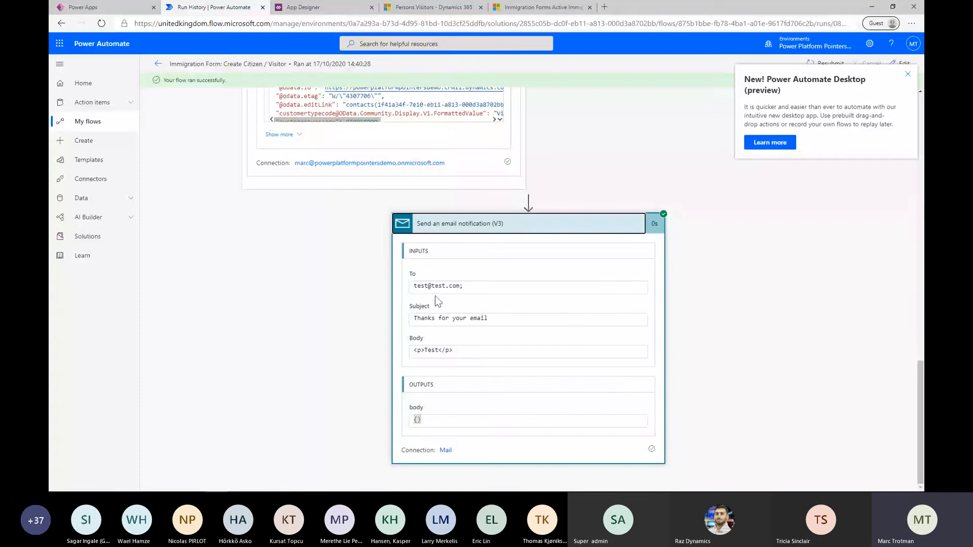
scroll(435, 297, "up", 17)
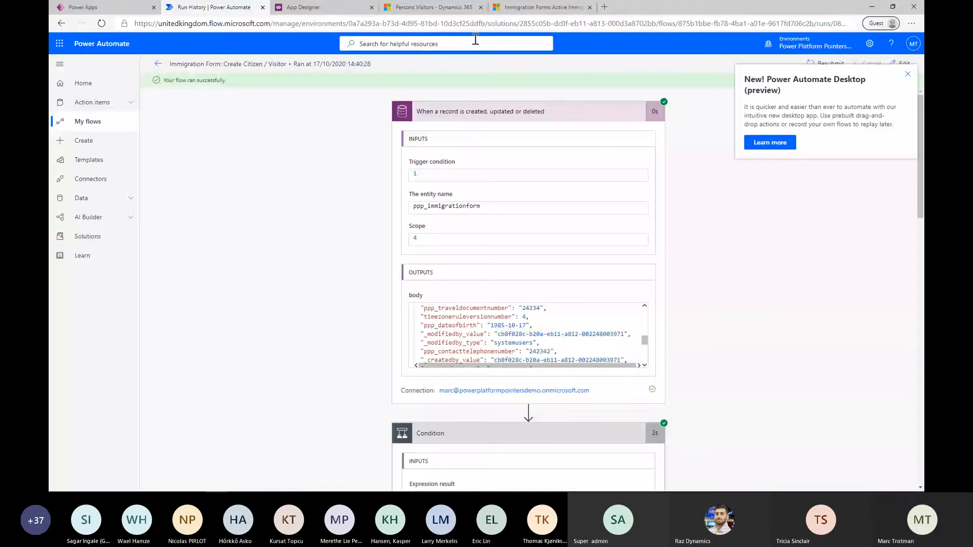
Switch to the Test Model App and refresh the Visitors view to check for the new visitor record
left_click(434, 7)
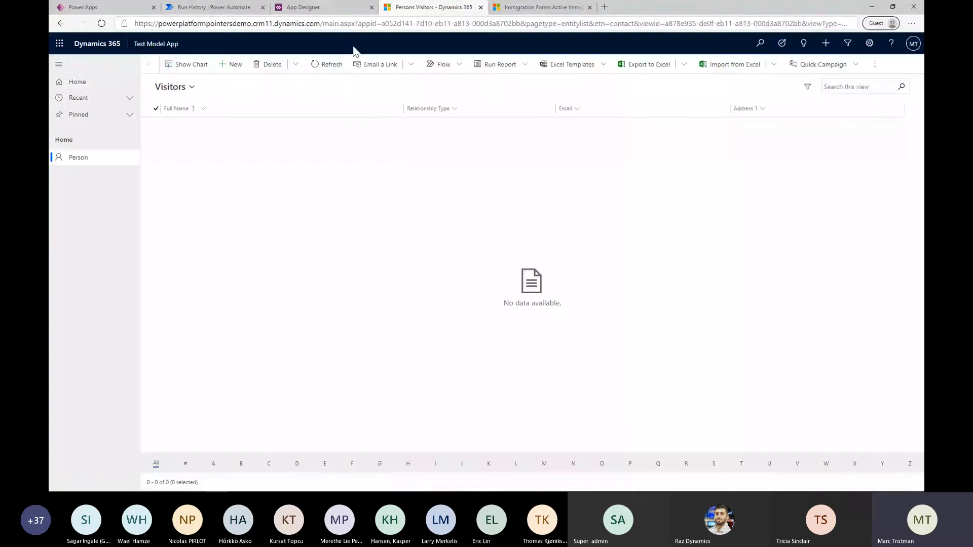
left_click(329, 71)
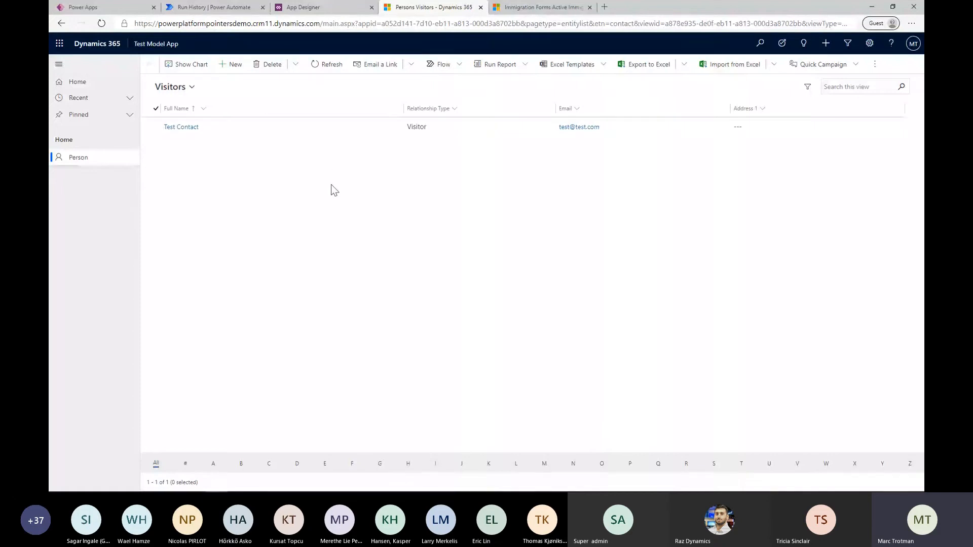
Switch back to the flow run in Power Automate, dismiss the conference pop-up and look over the run's trigger and Visitor branch
left_click(217, 6)
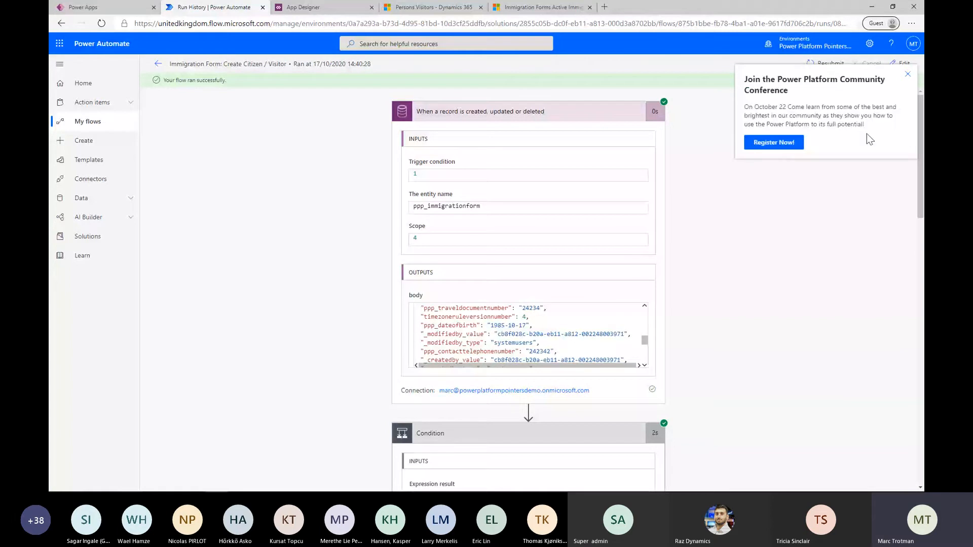
left_click(907, 74)
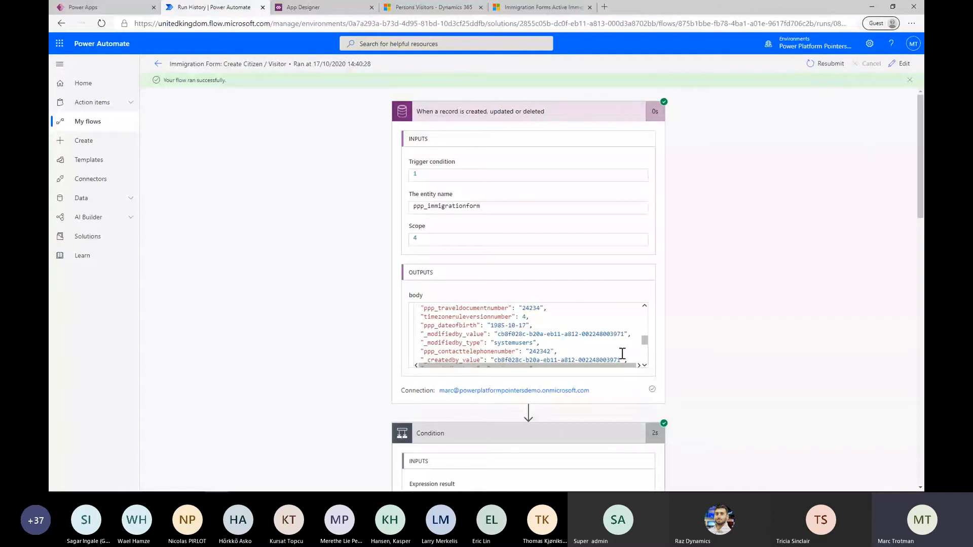
scroll(713, 355, "down", 10)
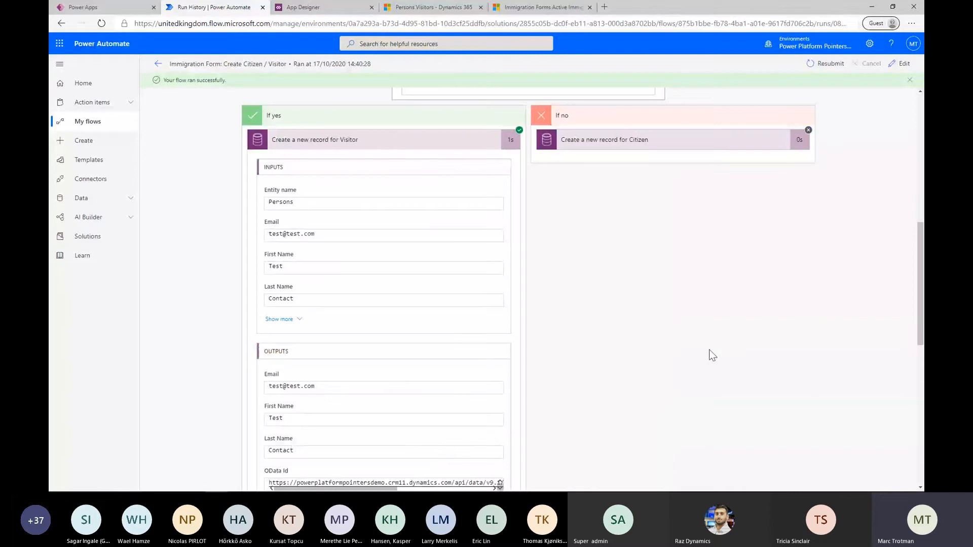
scroll(712, 355, "up", 10)
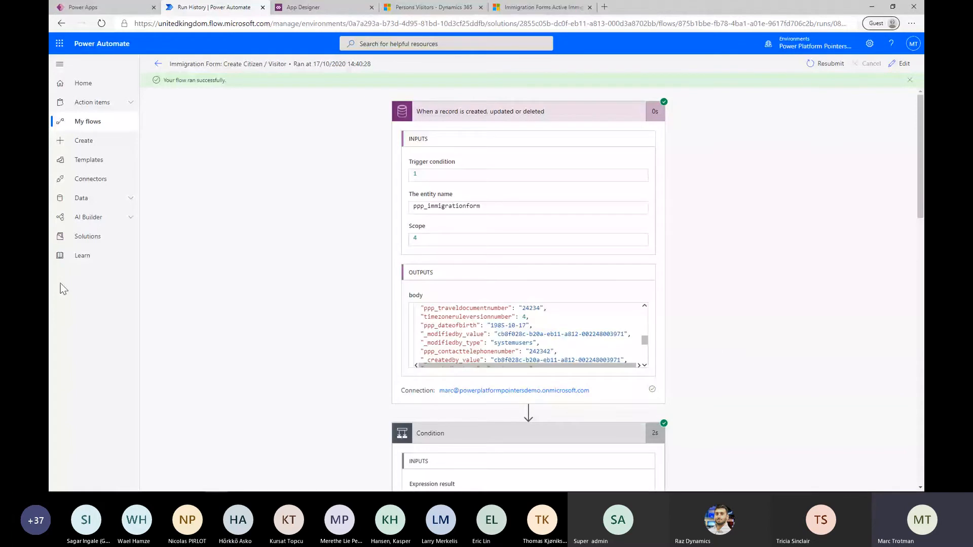
Switch to Power Apps, finish the flow-editing notice and look through the solutions list and the Power Platform Island Solution
left_click(113, 8)
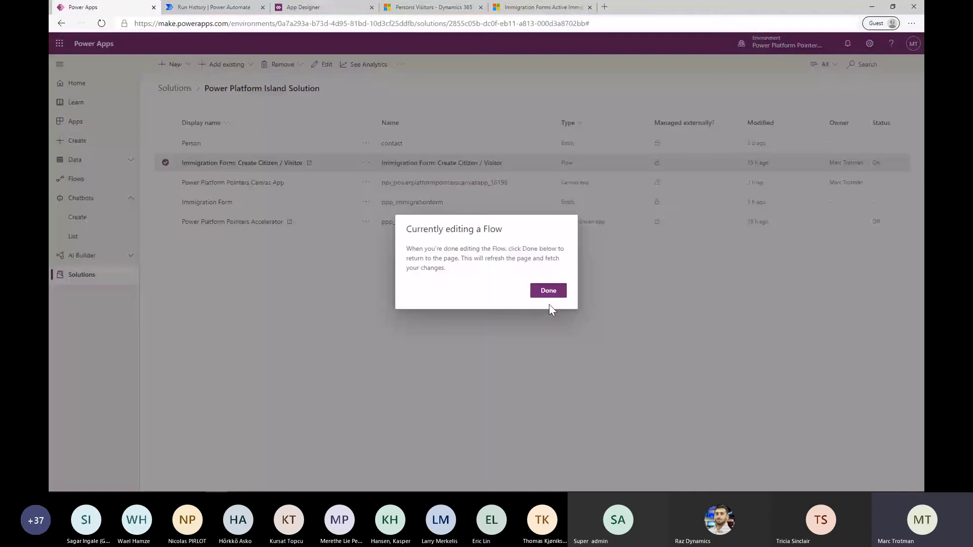
left_click(549, 291)
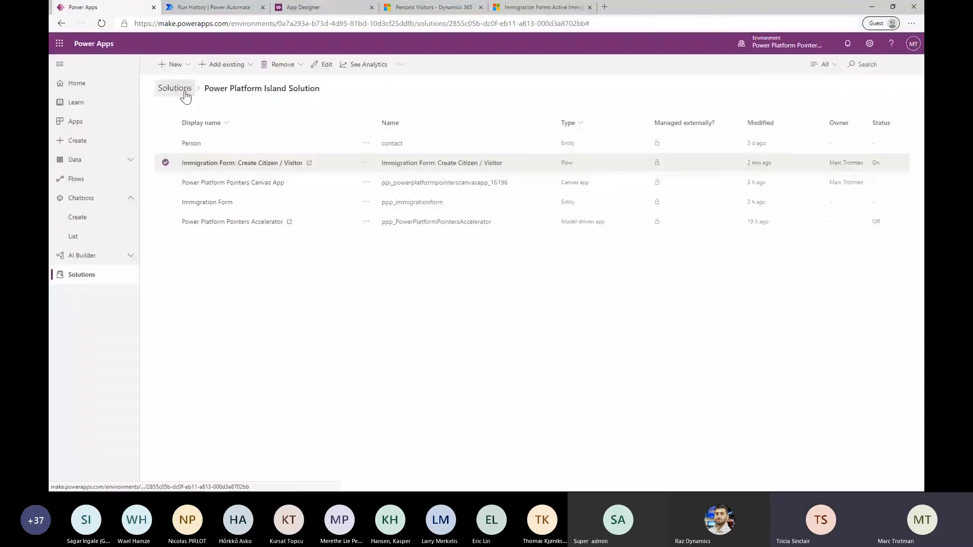
left_click(186, 93)
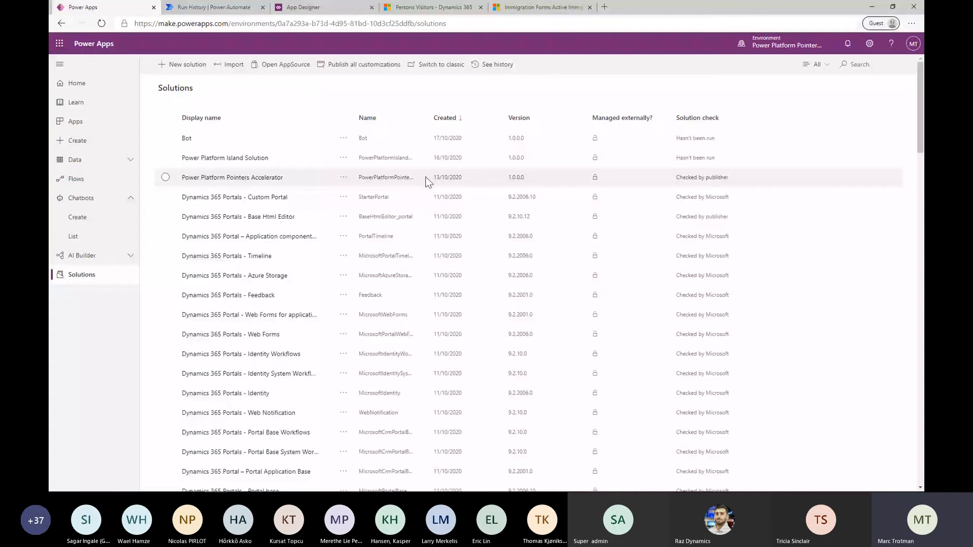
left_click(302, 4)
left_click(213, 7)
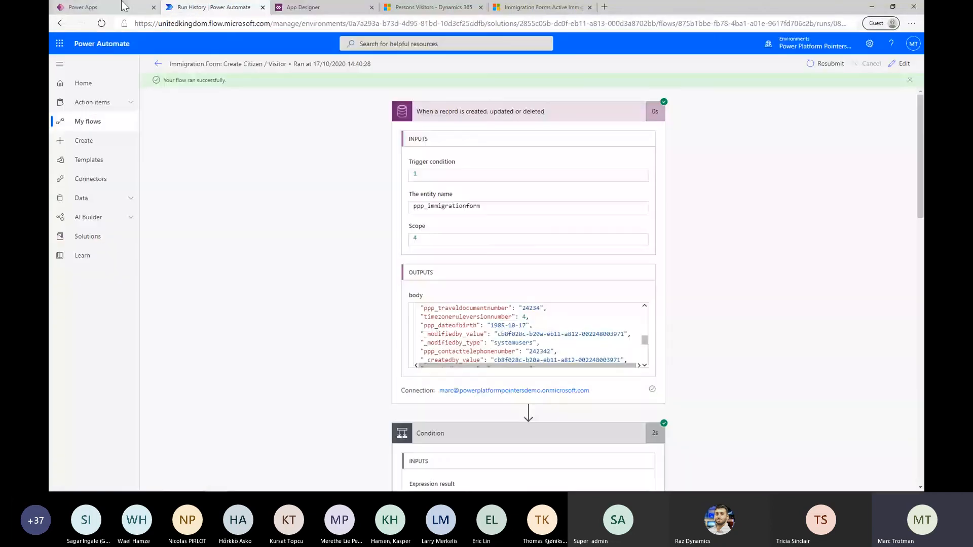
left_click(123, 6)
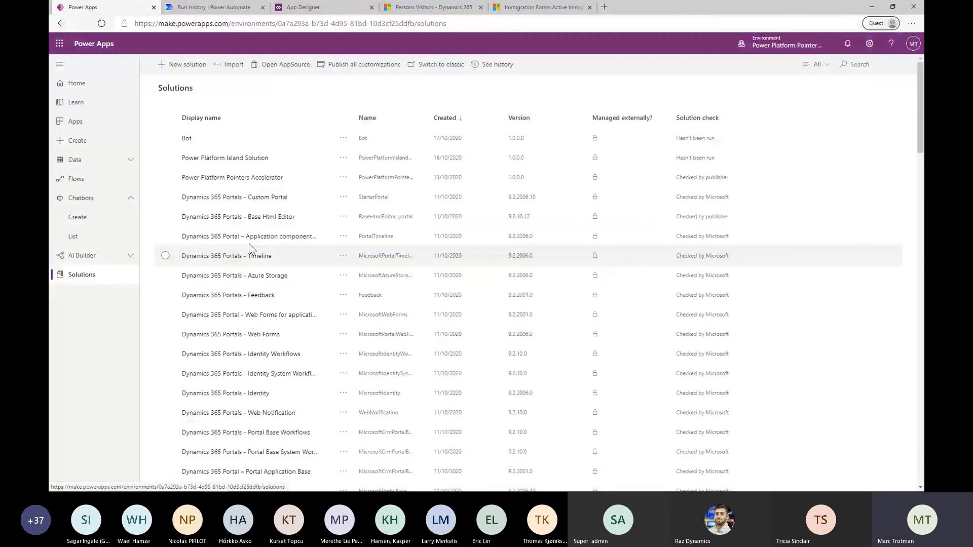
left_click(240, 159)
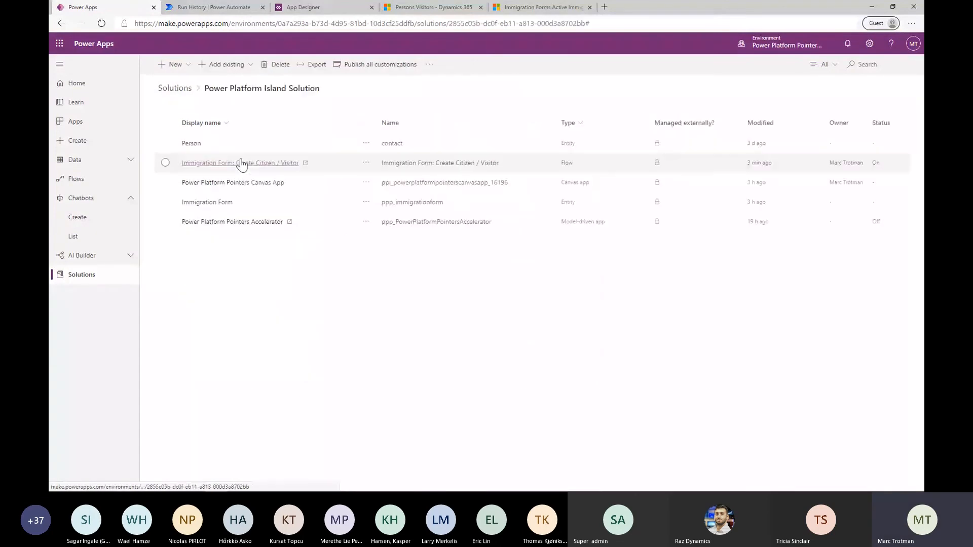
Run the Power Platform Pointers Canvas App from the apps list and enter its Citizen list
left_click(75, 121)
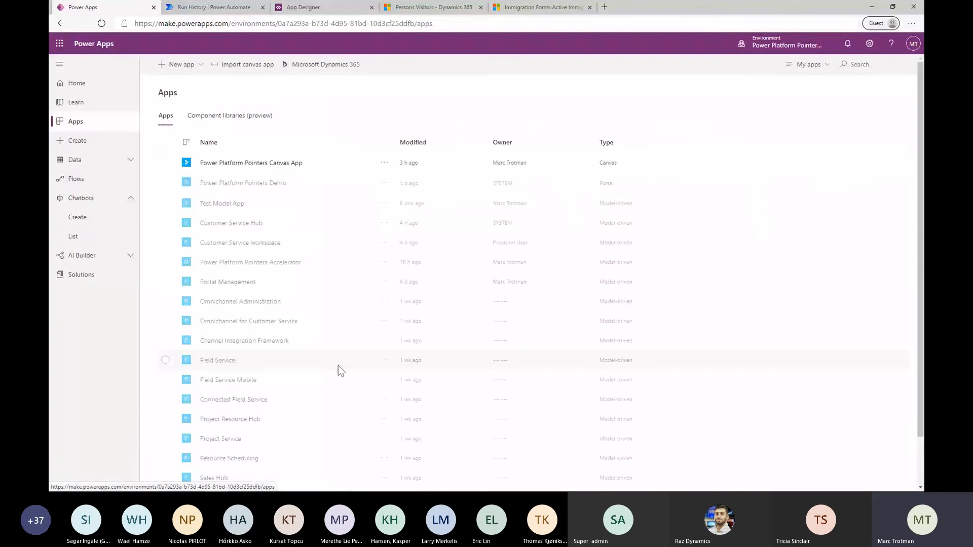
left_click(291, 167)
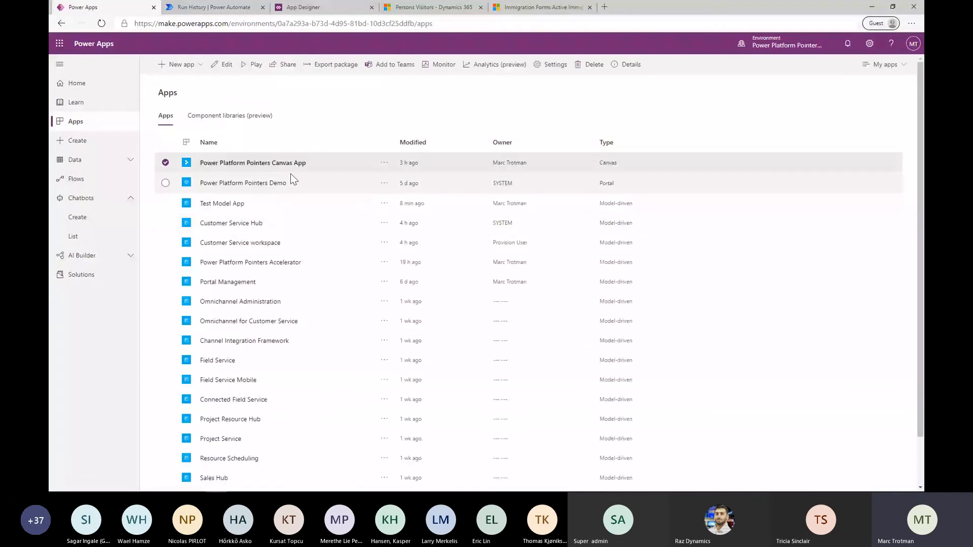
left_click(254, 64)
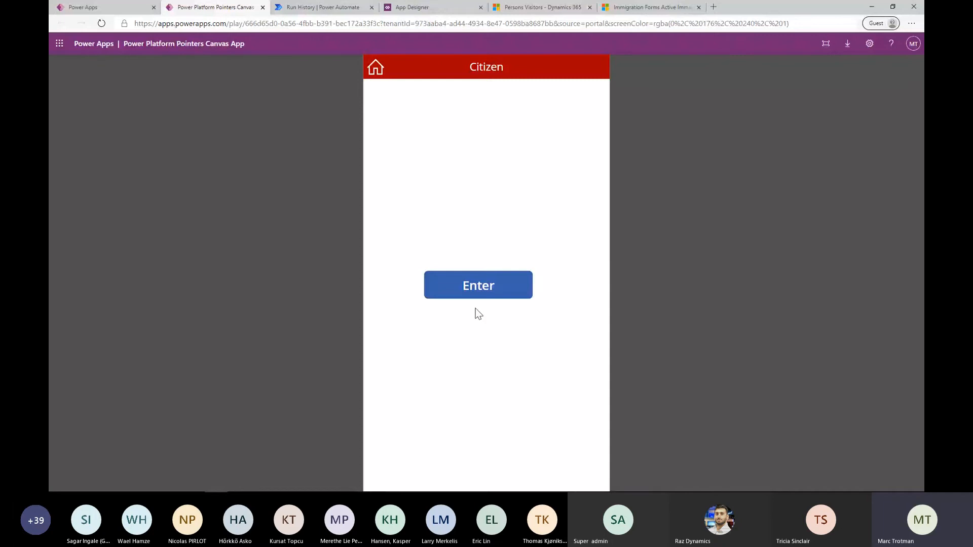
left_click(500, 290)
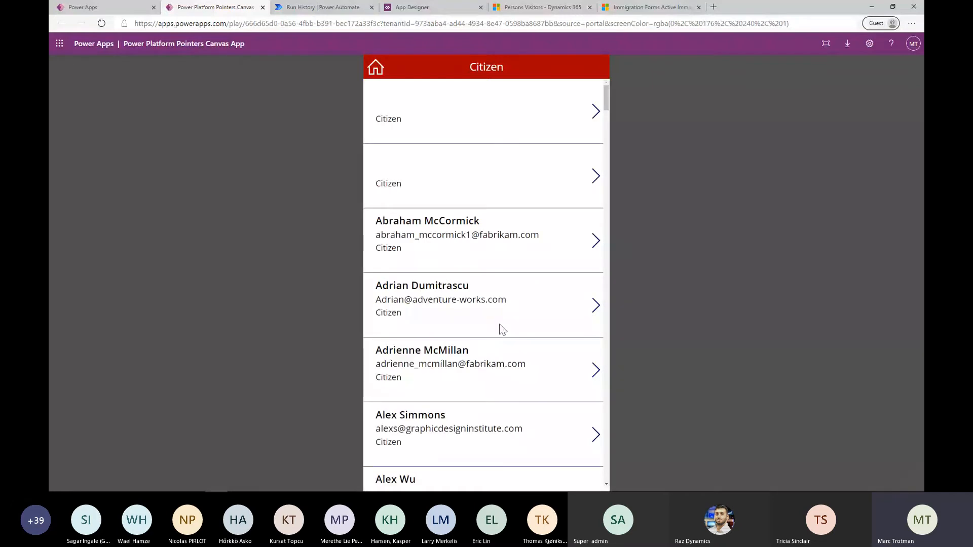
View the Visitors list in the Test Model App, then open the first named citizen's details in the canvas app
left_click(542, 8)
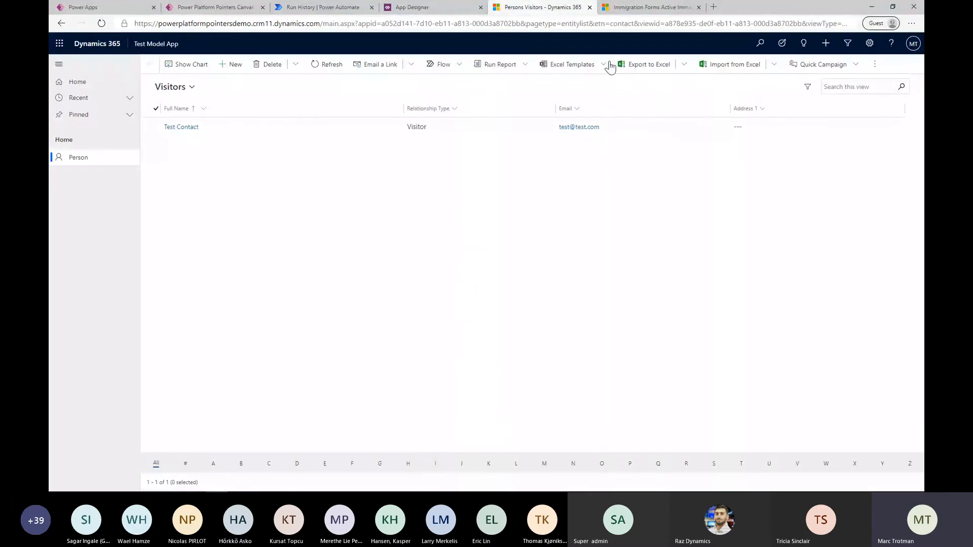
left_click(215, 8)
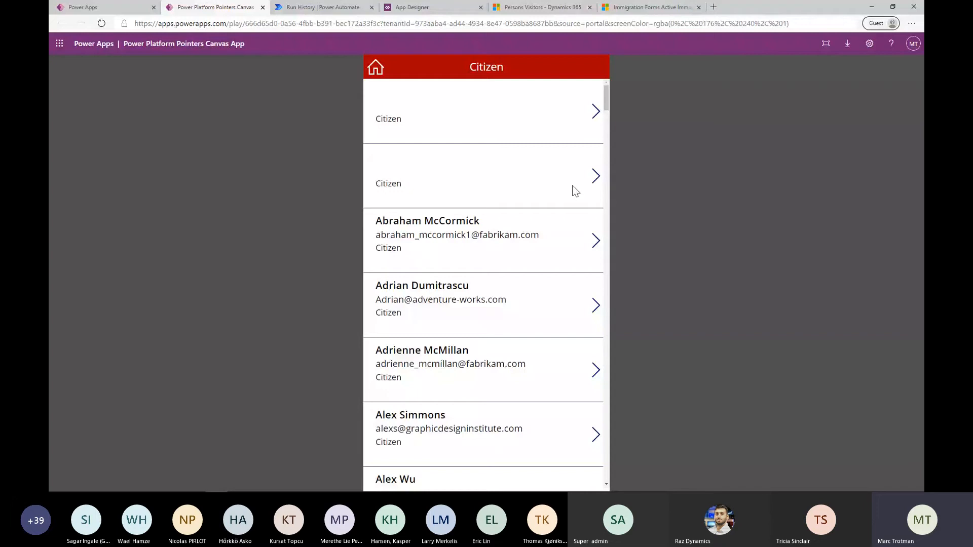
left_click(597, 242)
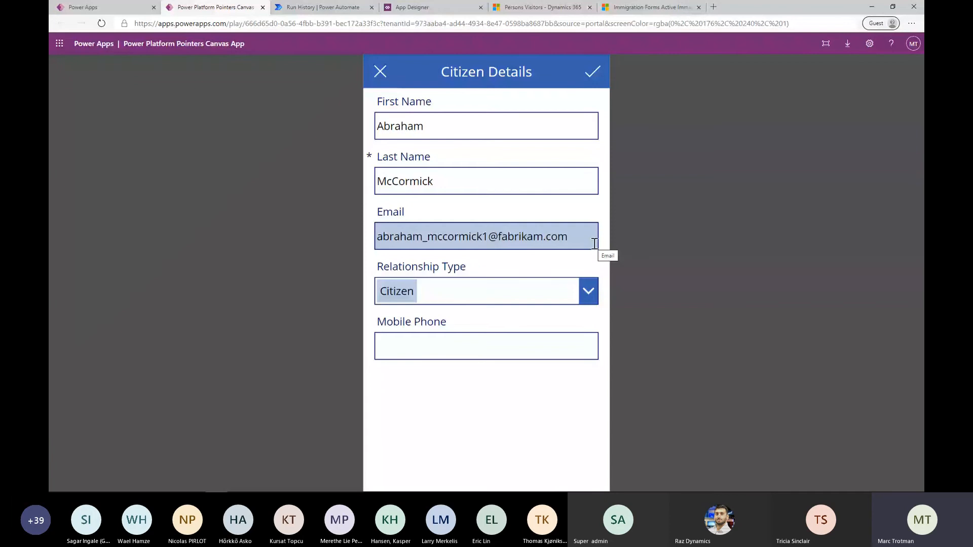
Open the submitted immigration form in the Power Platform Pointers Accelerator to view its flight information
left_click(633, 6)
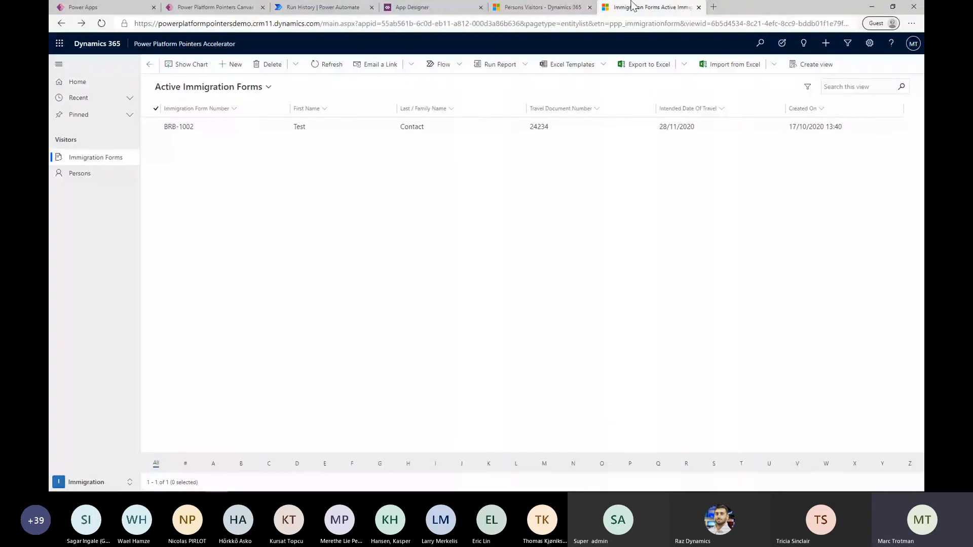
double_click(380, 126)
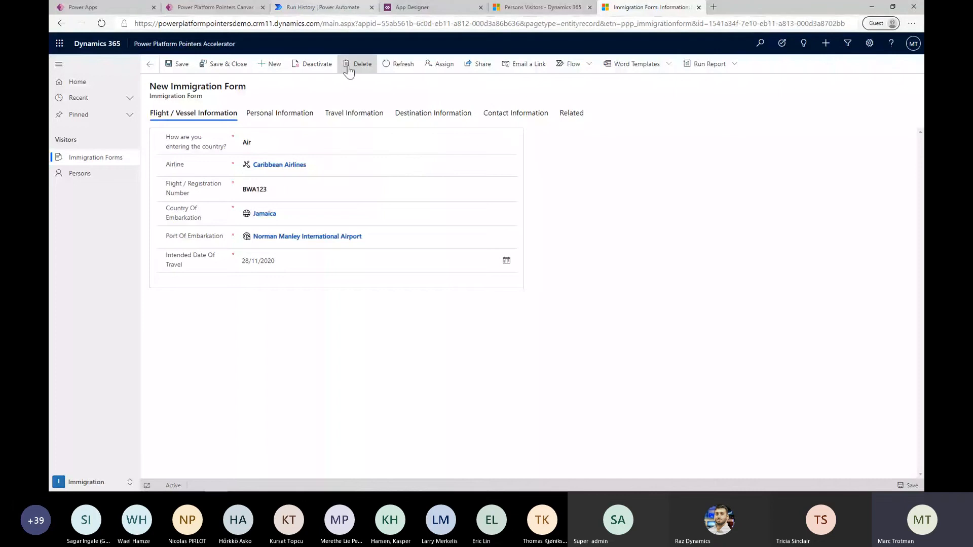
key("ctrl+shift+Tab")
key("ctrl+shift+Tab")
key("ctrl+shift+Tab")
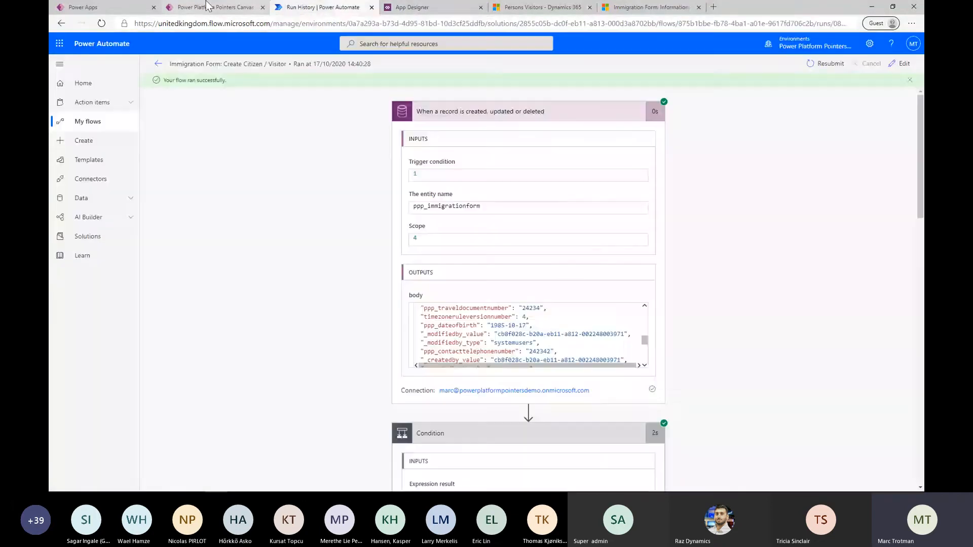
Return to the canvas app, append 1 to the citizen's first name in Citizen Details and submit the record
left_click(208, 6)
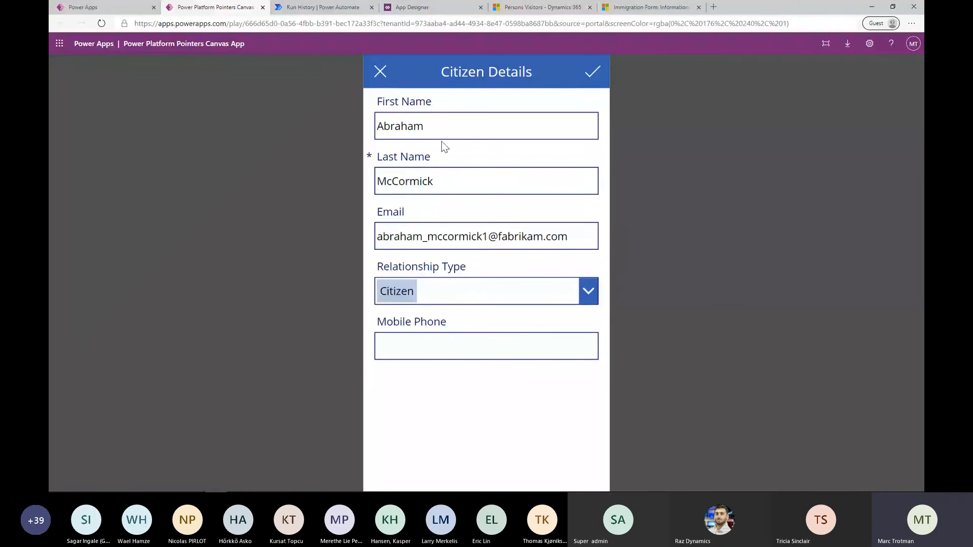
left_click(454, 130)
type("1")
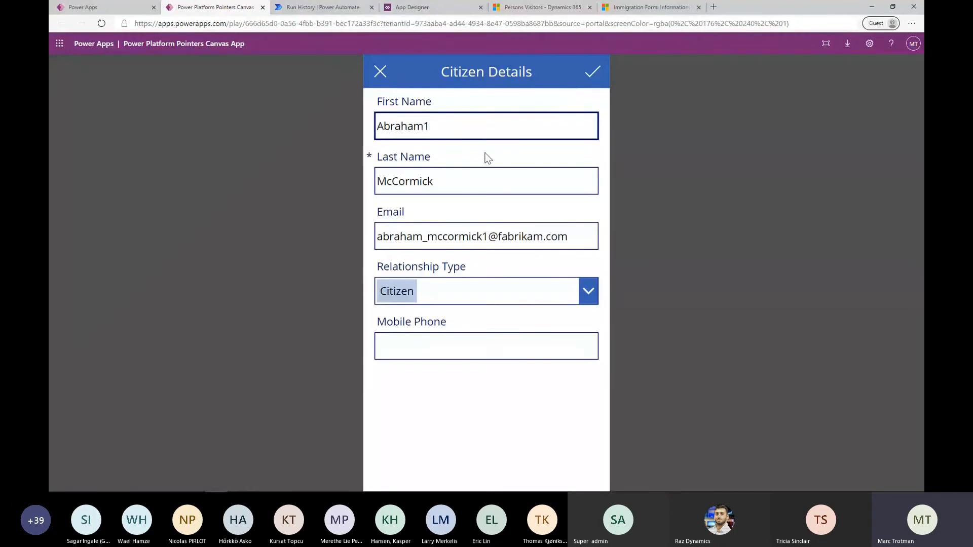
left_click(589, 75)
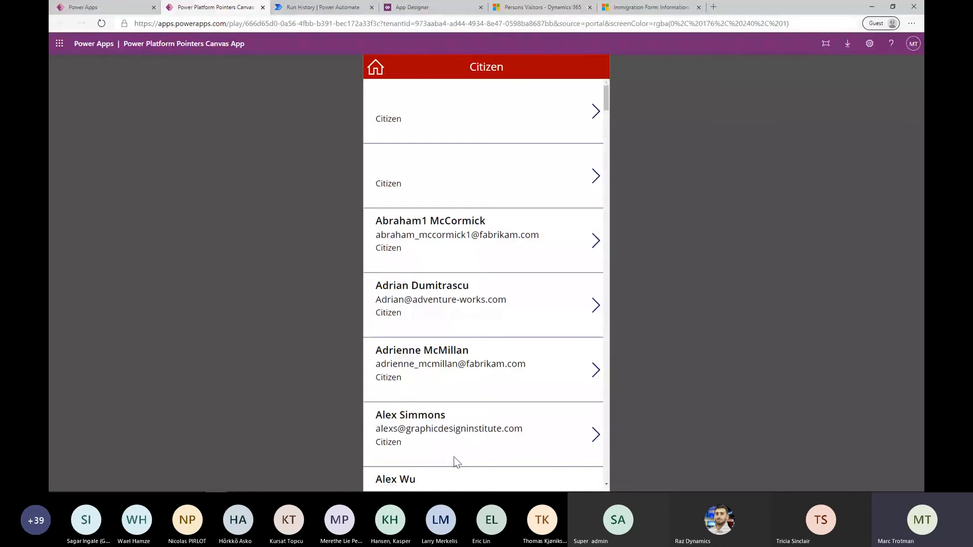
View a blank Citizen Details form, cancel it without submitting and close the running canvas app
left_click(525, 266)
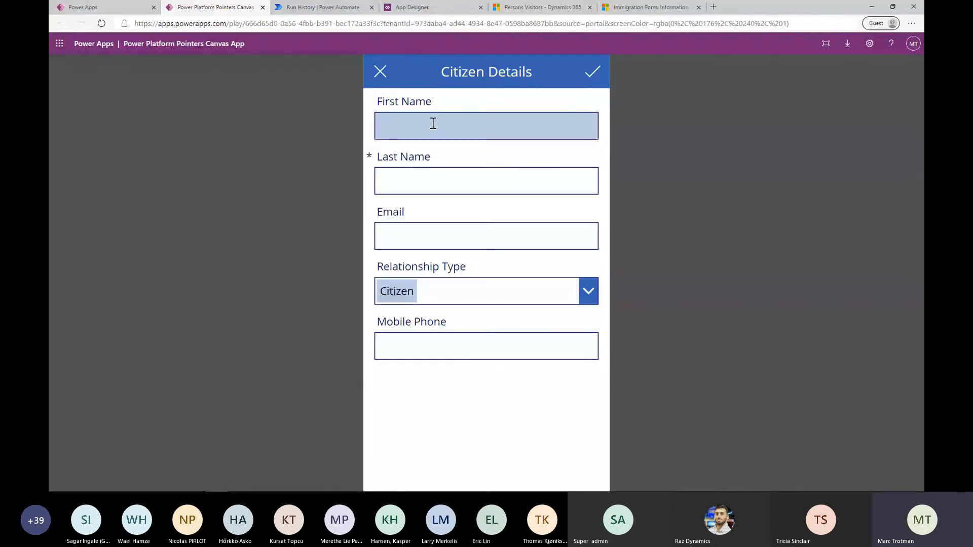
left_click(380, 73)
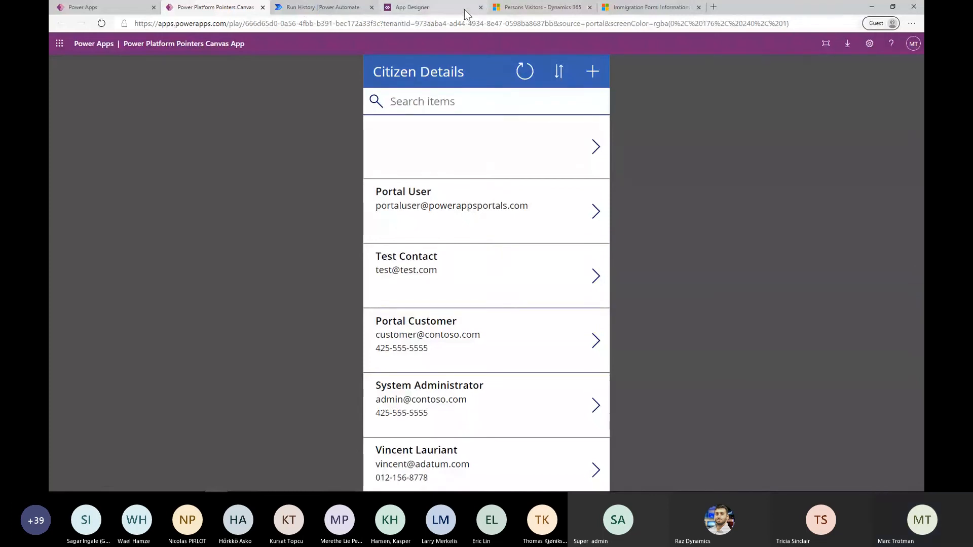
left_click(262, 7)
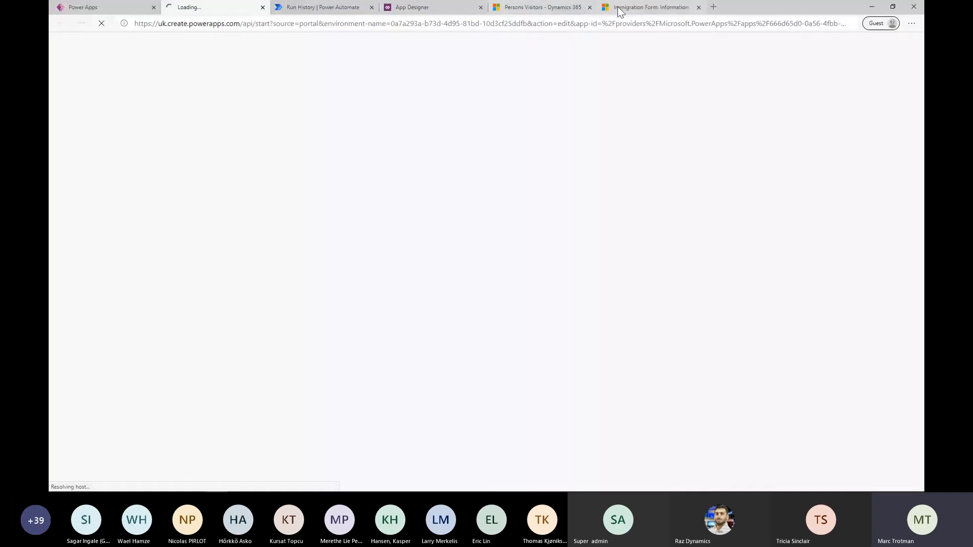
Load the Power Platform Pointers Canvas App in Power Apps Studio, skip the welcome dialog and display the scrCitizens2 screen
left_click(434, 9)
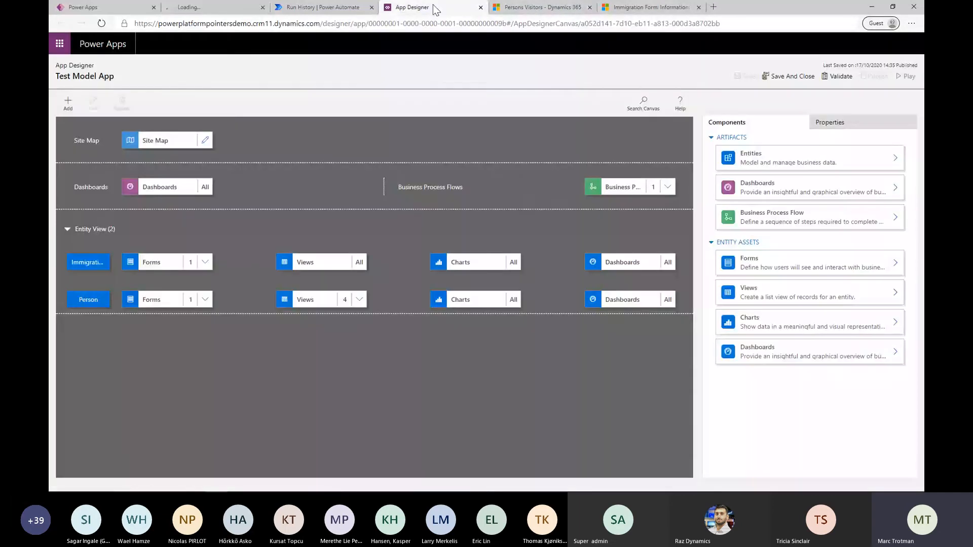
left_click(319, 8)
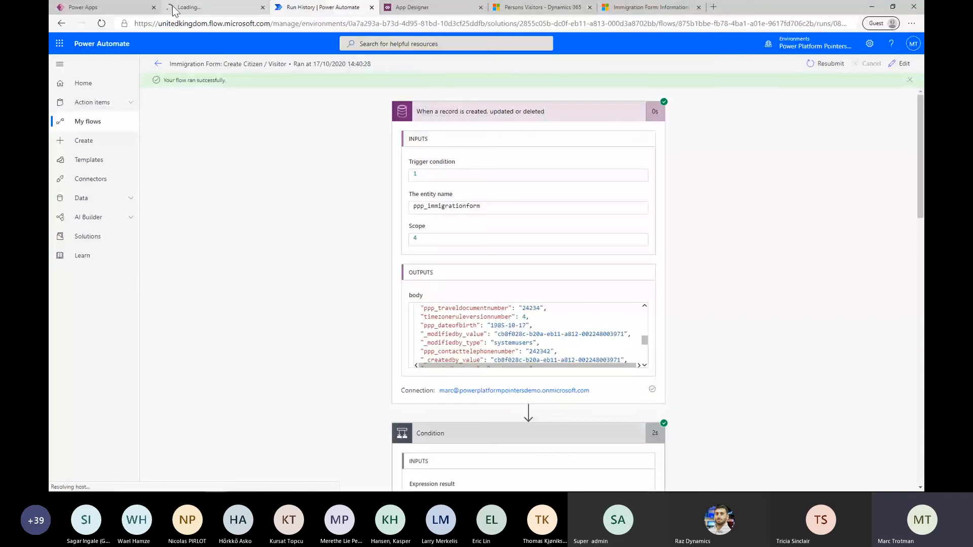
left_click(174, 9)
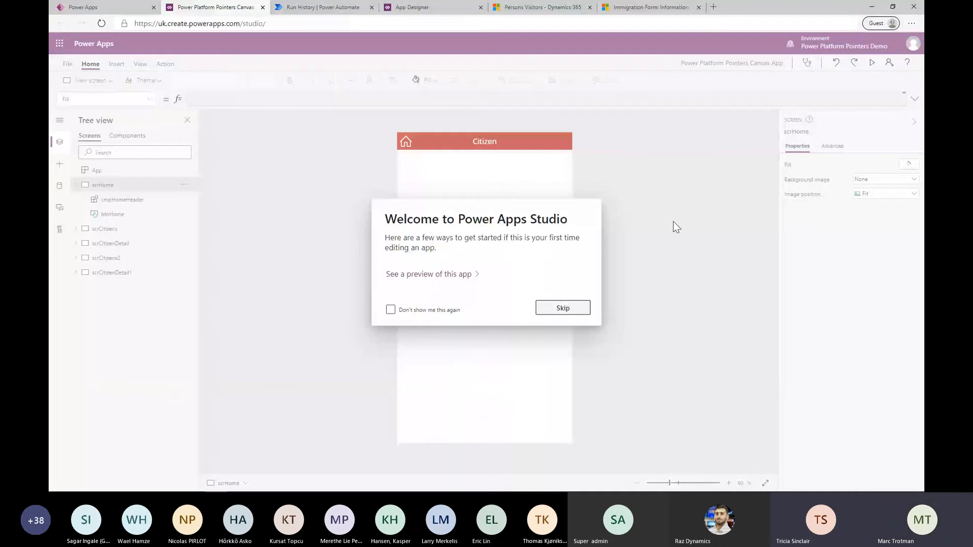
left_click(563, 308)
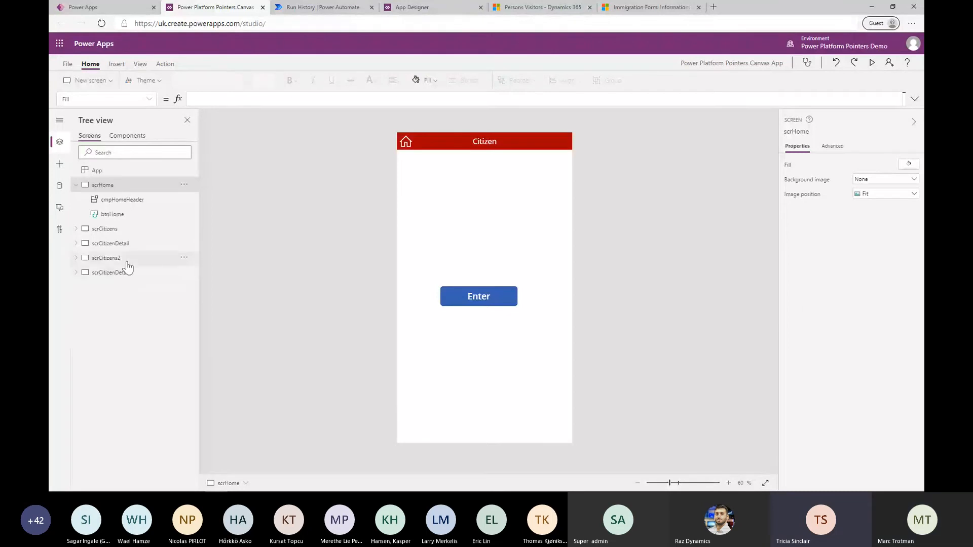
left_click(128, 263)
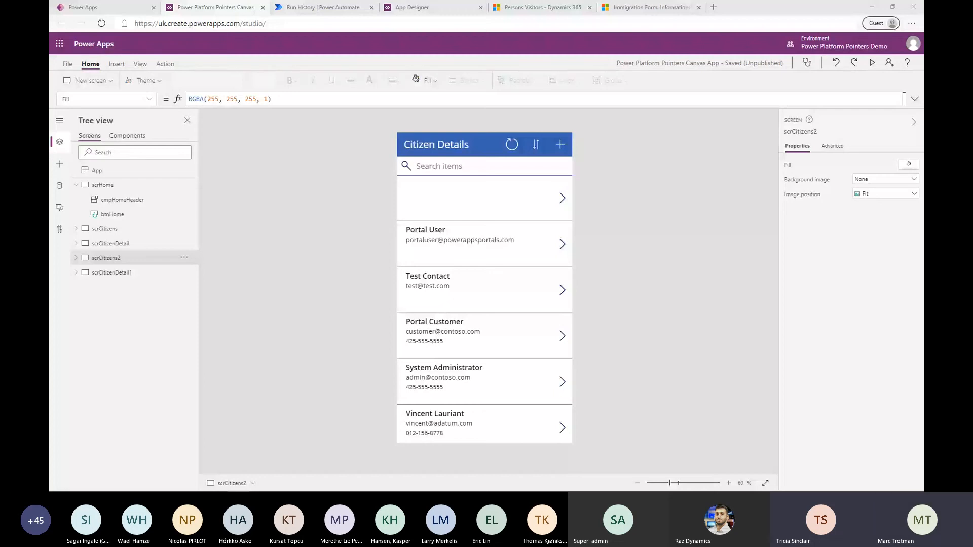
Switch to the PowerPoint deck, start the slide show from the Let's Build slide and advance to "How can you get started?"
key("alt+Tab")
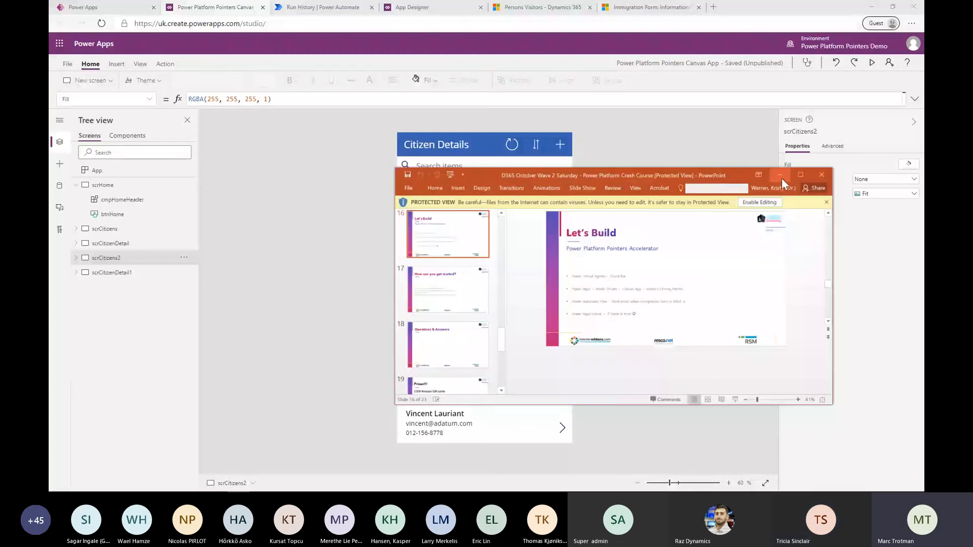
left_click(781, 178)
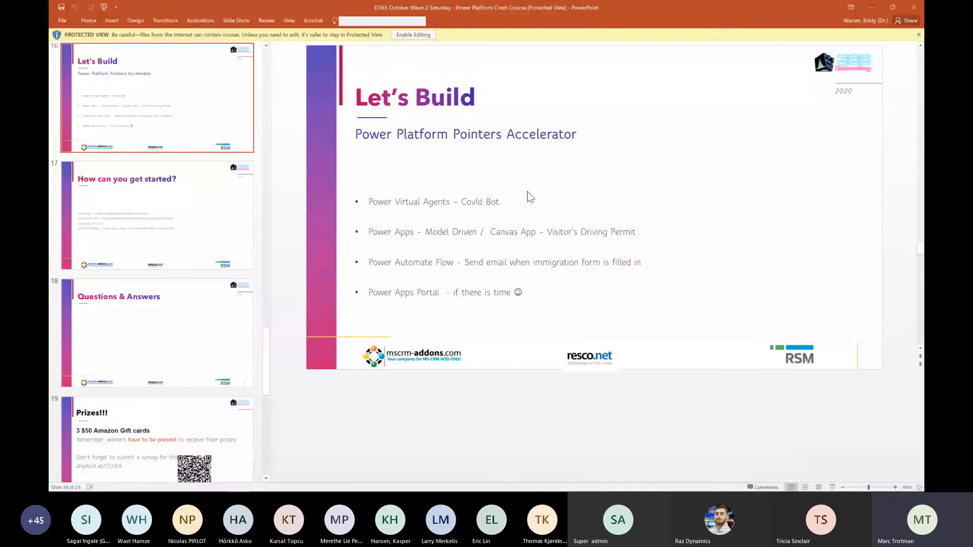
left_click_drag(257, 7, 50, 7)
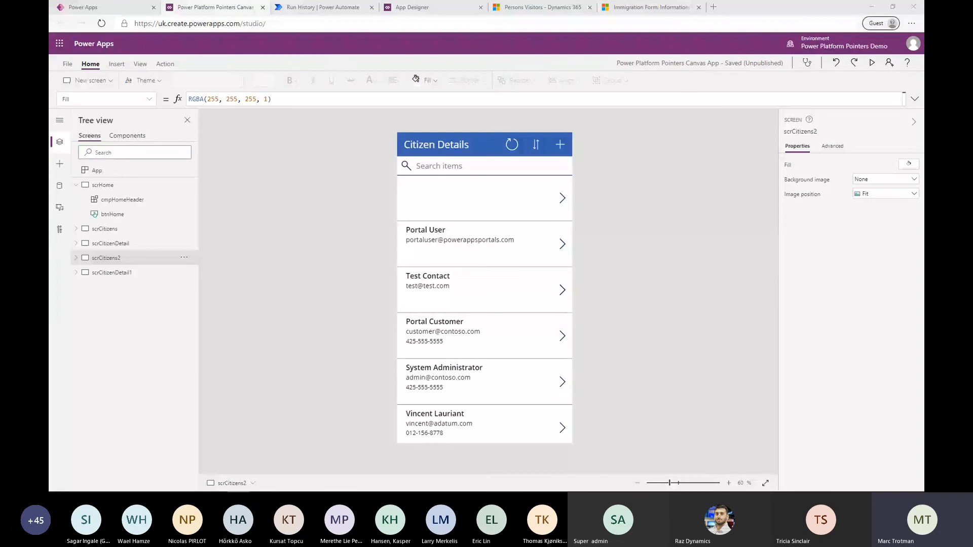
key("shift+F5")
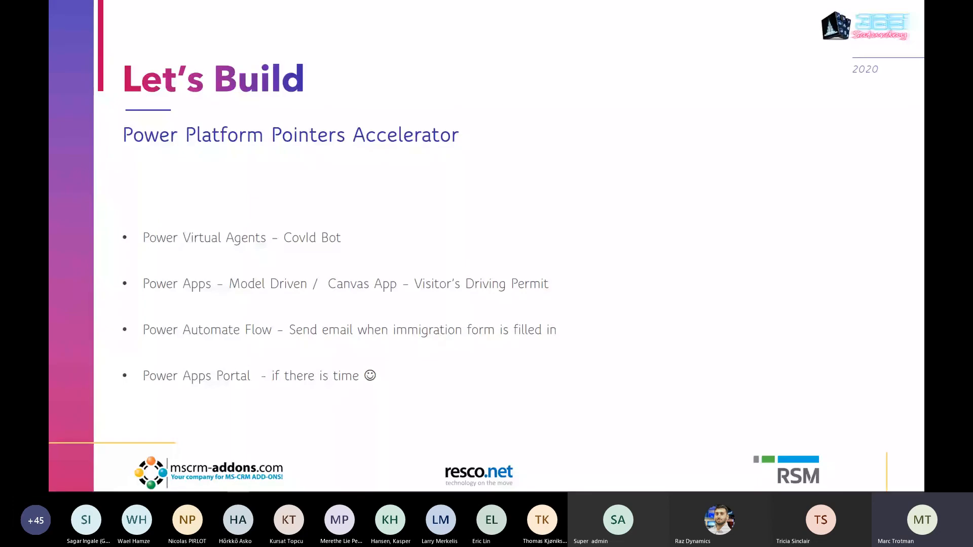
key("Right")
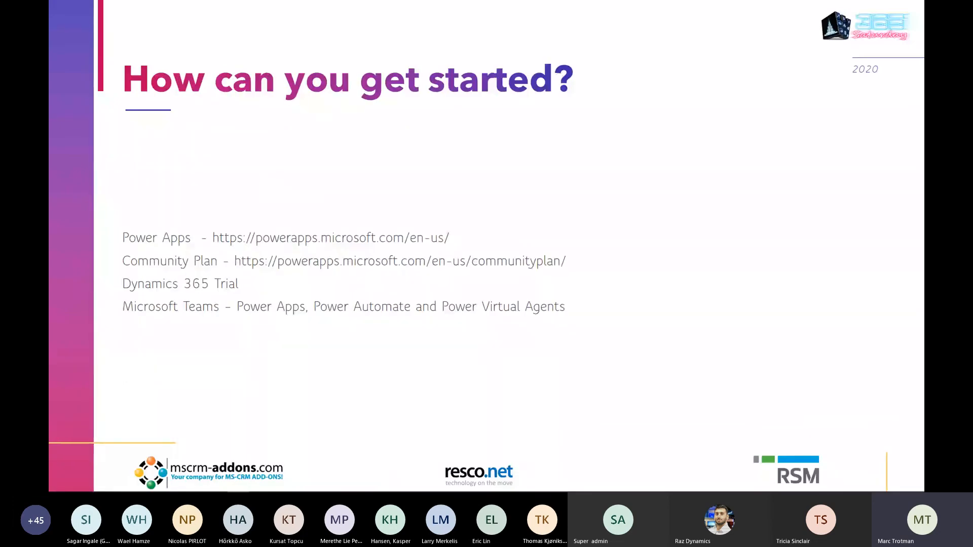